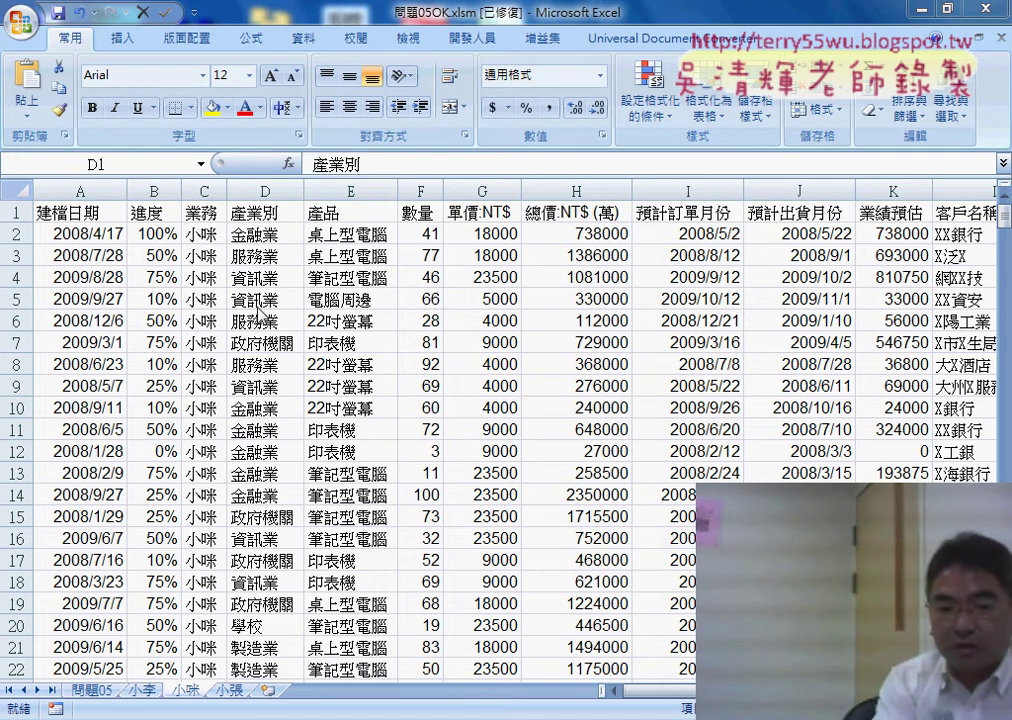
Select the 產業別 column D and open the Insert PivotTable dropdown showing PivotTable and PivotChart.
{"action": "key", "text": "ctrl+space"}
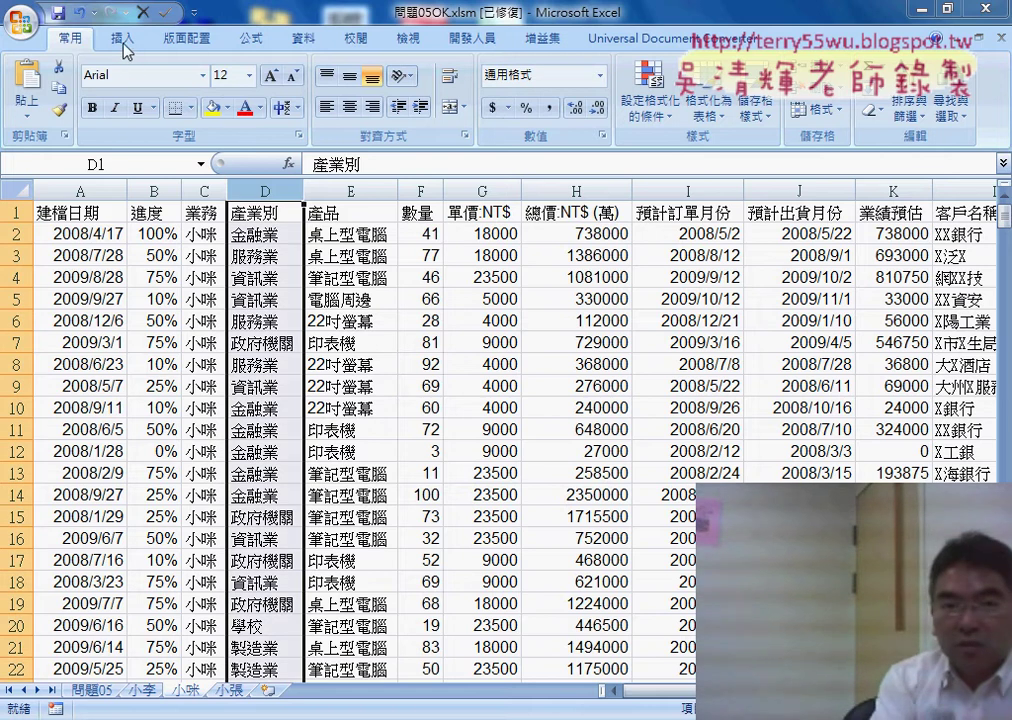
{"action": "left_click", "coordinate": [121, 37]}
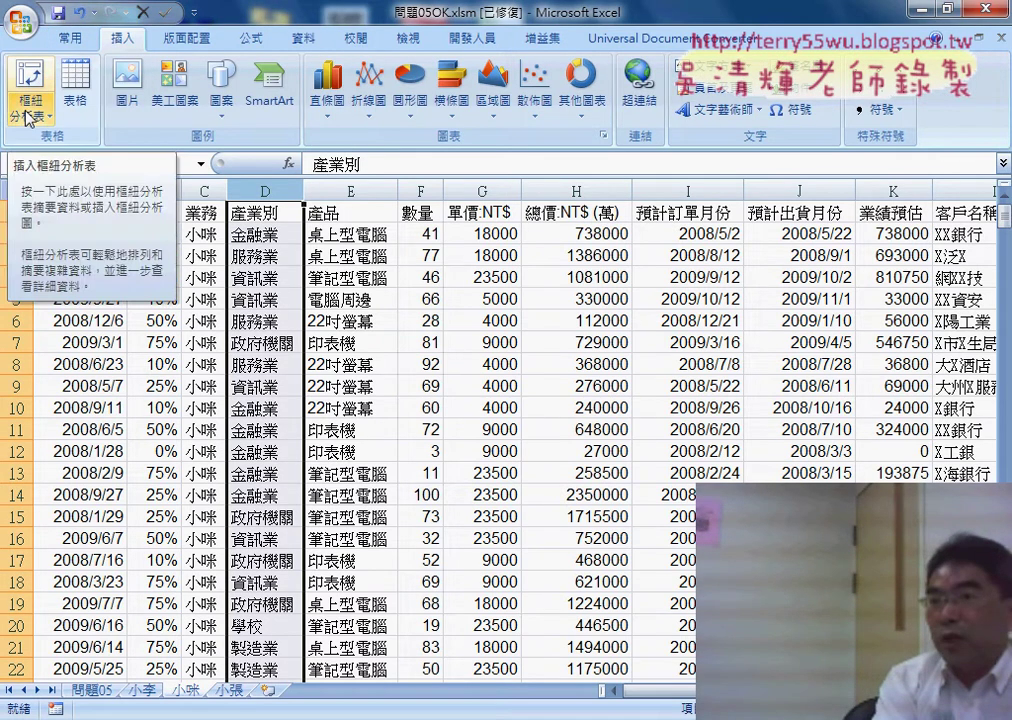
{"action": "left_click", "coordinate": [29, 118]}
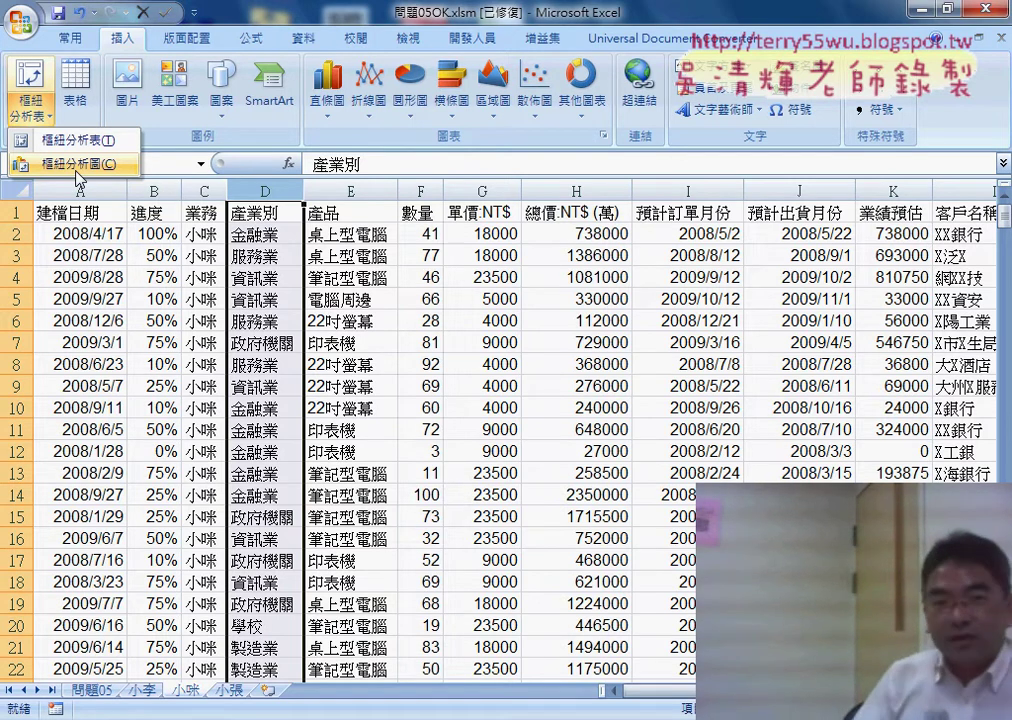
Cancel the column-D-only setup, then create a PivotChart on a new worksheet from range A1:L410 via cell B3.
{"action": "left_click", "coordinate": [78, 163]}
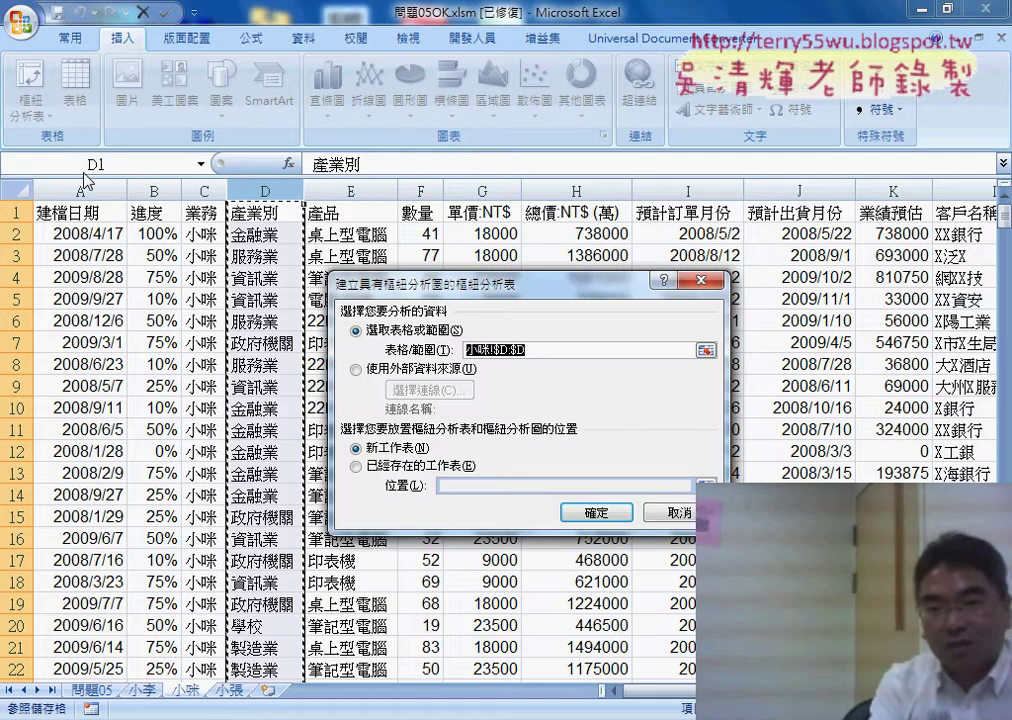
{"action": "left_click", "coordinate": [673, 578]}
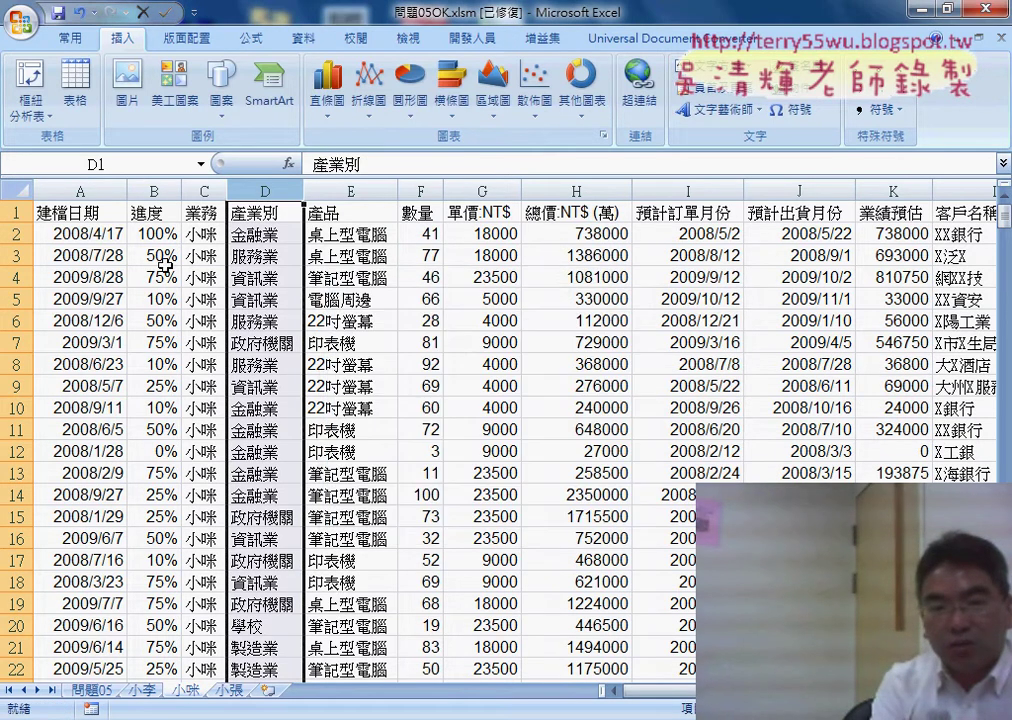
{"action": "left_click", "coordinate": [155, 256]}
{"action": "left_click", "coordinate": [50, 133]}
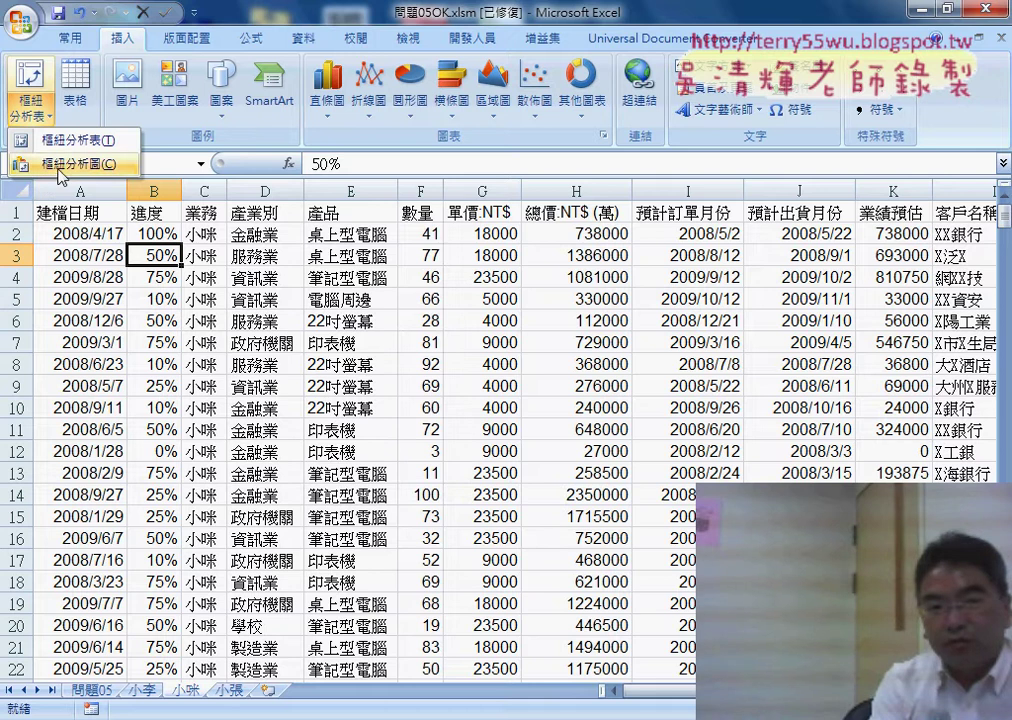
{"action": "left_click", "coordinate": [45, 162]}
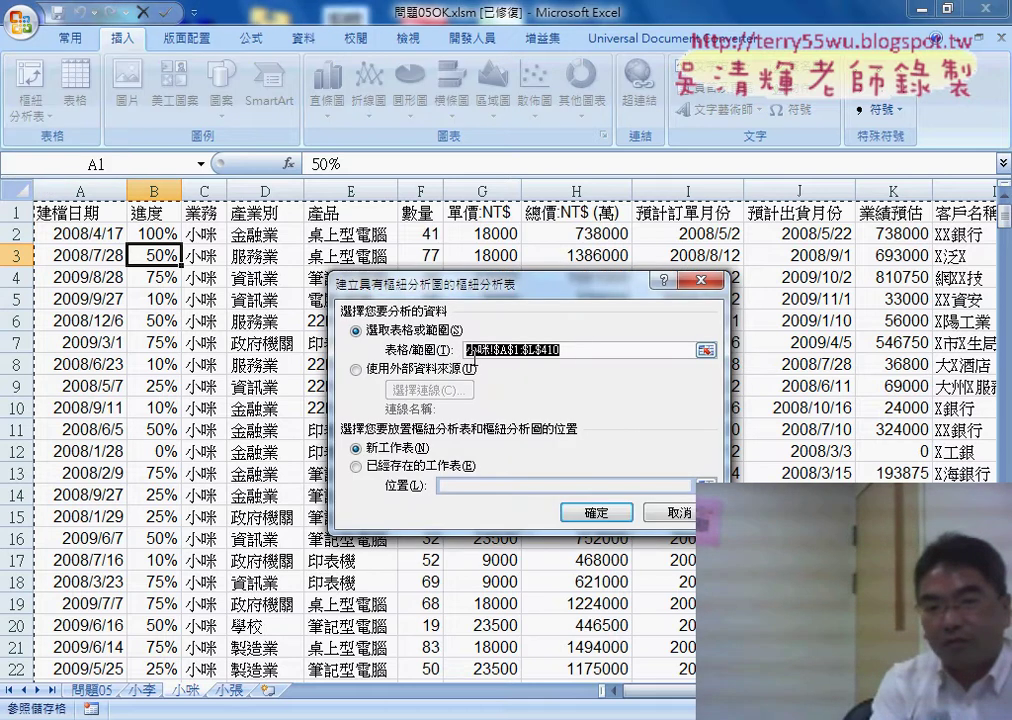
{"action": "left_click", "coordinate": [583, 509]}
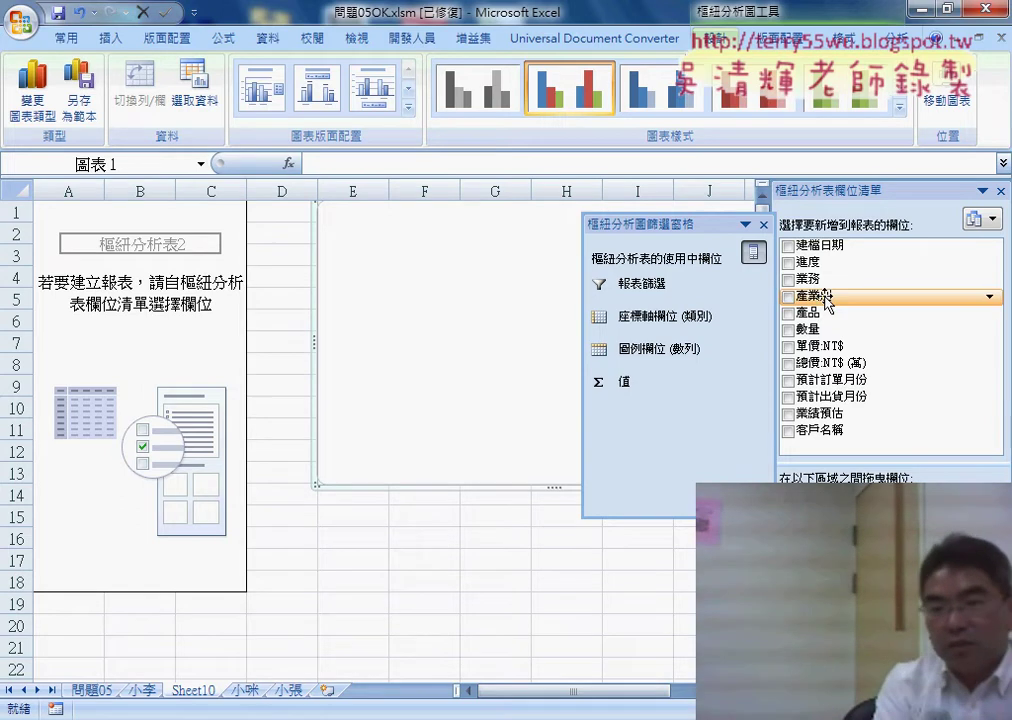
Chart the sum of 數量 with 產業別 on the axis and 產品 as legend, and move the chart below the table.
{"action": "left_click_drag", "start_coordinate": [827, 303], "coordinate": [880, 560]}
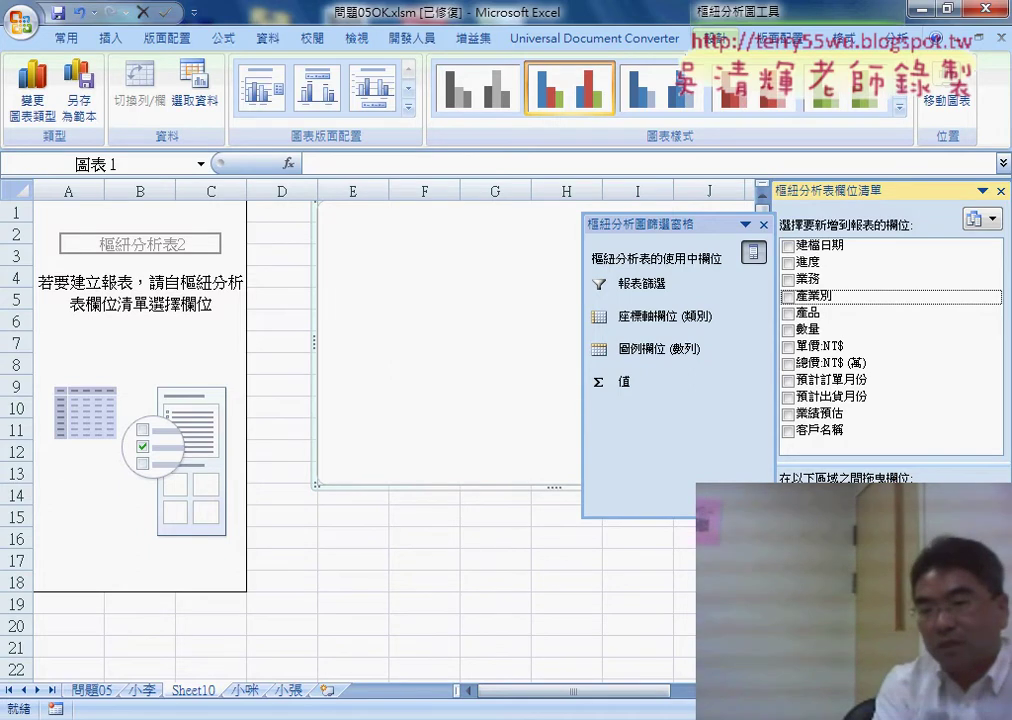
{"action": "left_click_drag", "start_coordinate": [880, 560], "coordinate": [850, 600]}
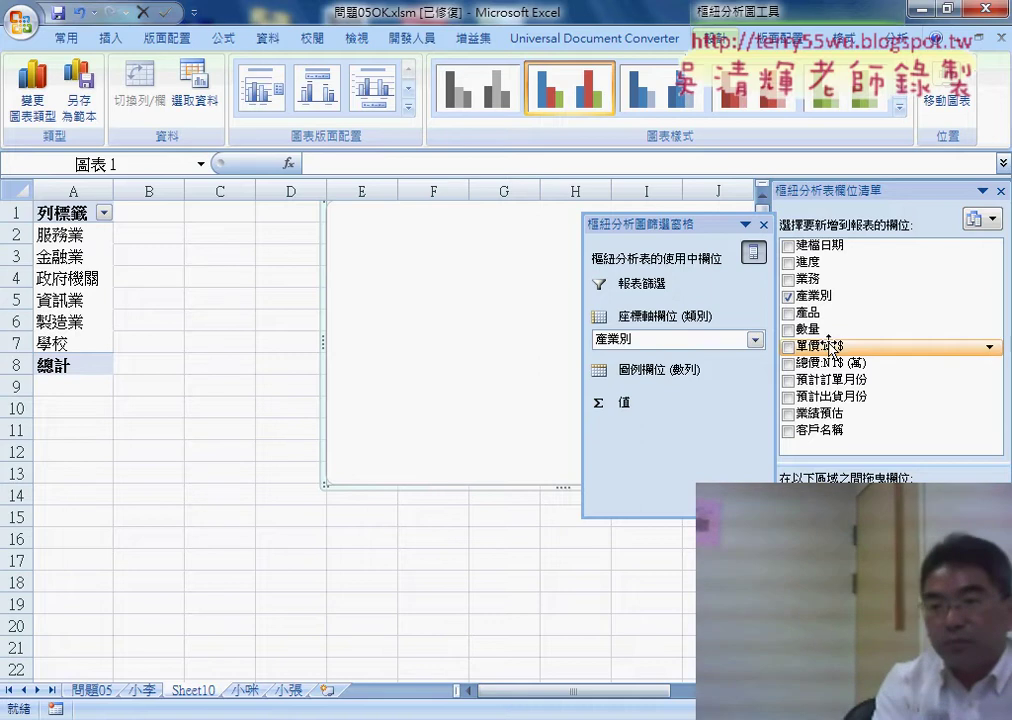
{"action": "mouse_move", "coordinate": [836, 314]}
{"action": "left_mouse_down"}
{"action": "mouse_move", "coordinate": [906, 476]}
{"action": "mouse_move", "coordinate": [880, 560]}
{"action": "left_mouse_up"}
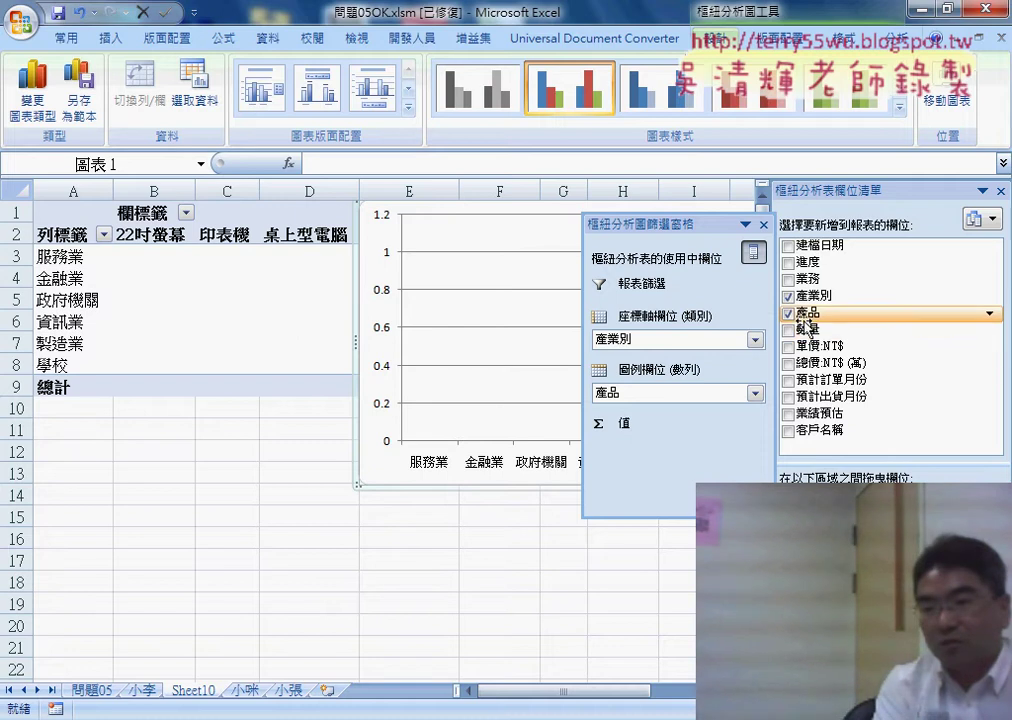
{"action": "mouse_move", "coordinate": [808, 329]}
{"action": "left_mouse_down"}
{"action": "mouse_move", "coordinate": [858, 409]}
{"action": "mouse_move", "coordinate": [900, 600]}
{"action": "left_mouse_up"}
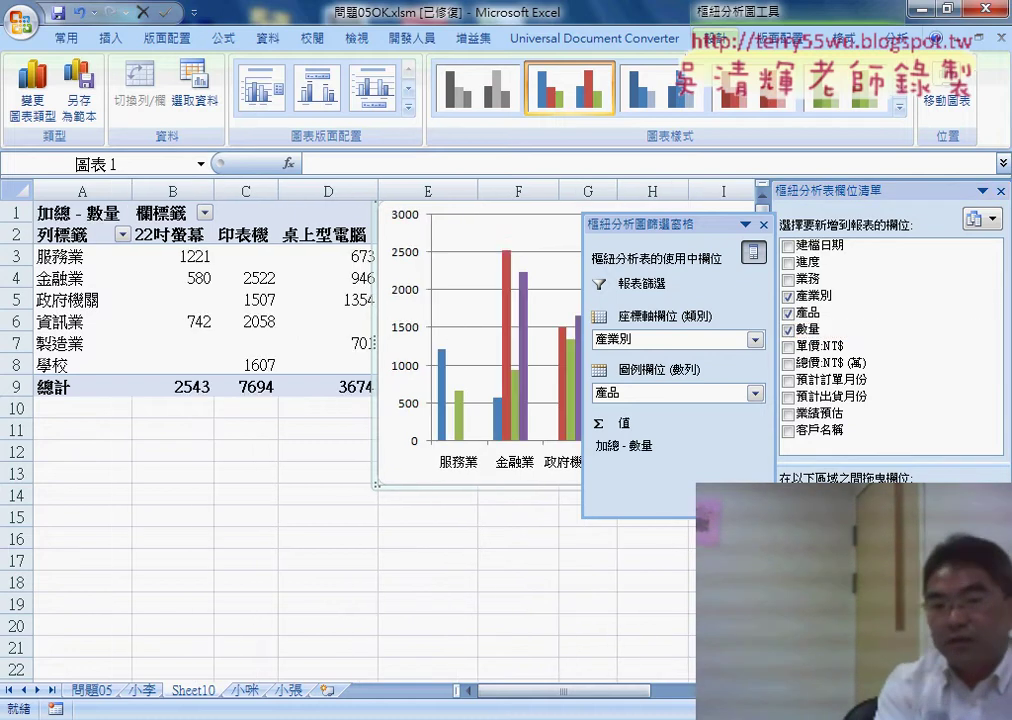
{"action": "left_click_drag", "start_coordinate": [376, 213], "coordinate": [41, 423]}
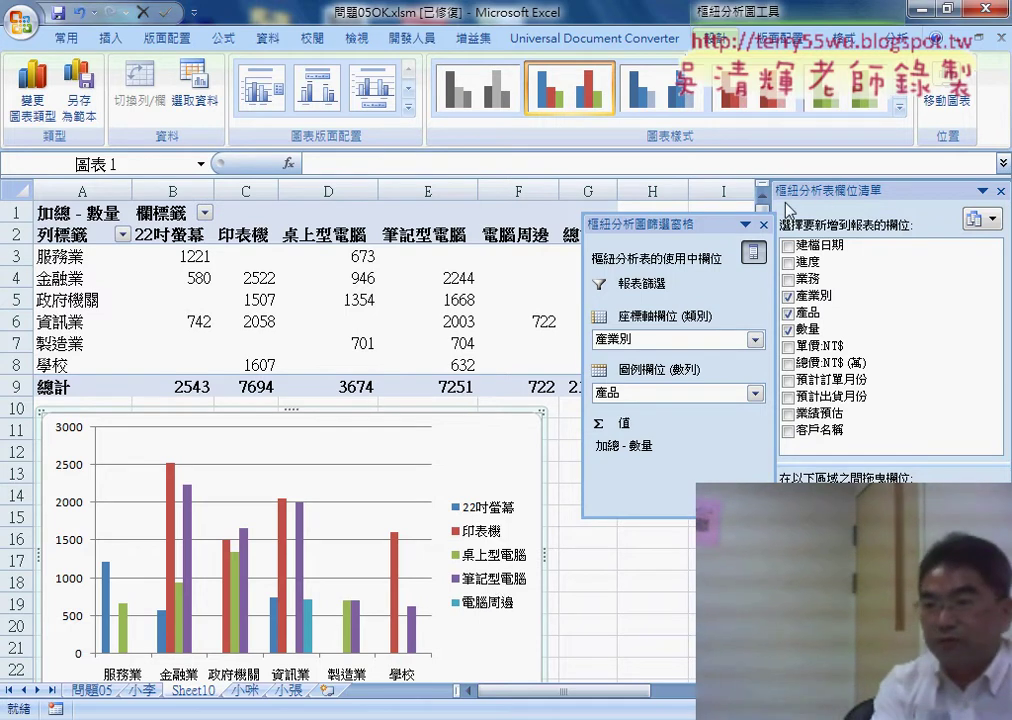
Select columns D:F on the 小咪 sheet, then return to the 問題05 sheet.
{"action": "left_click", "coordinate": [110, 38]}
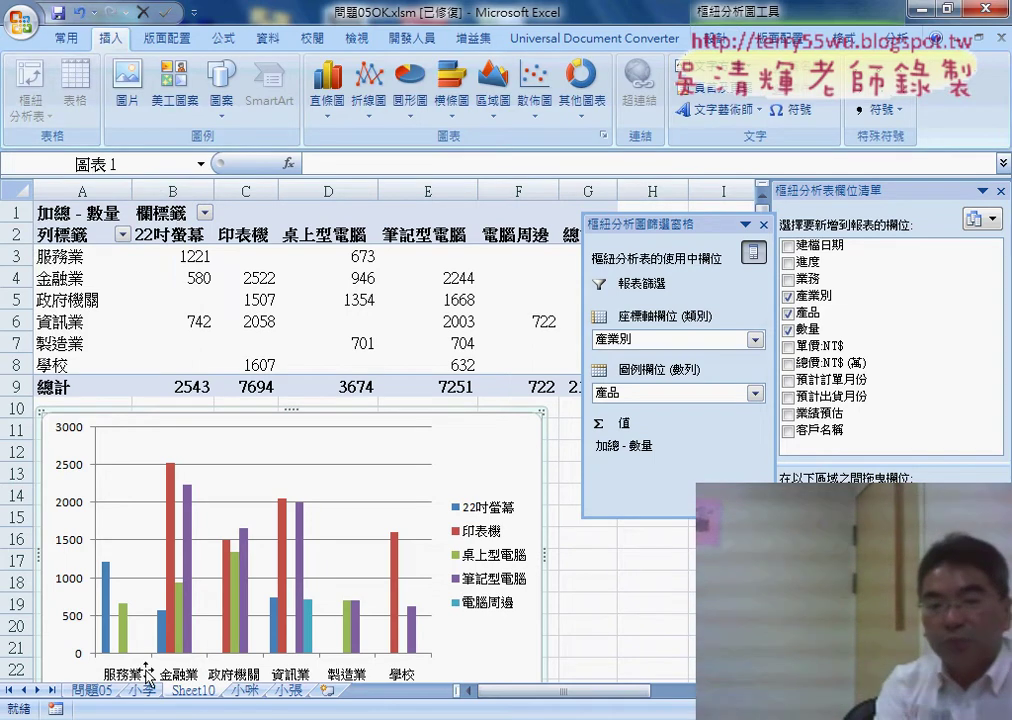
{"action": "left_click", "coordinate": [245, 690]}
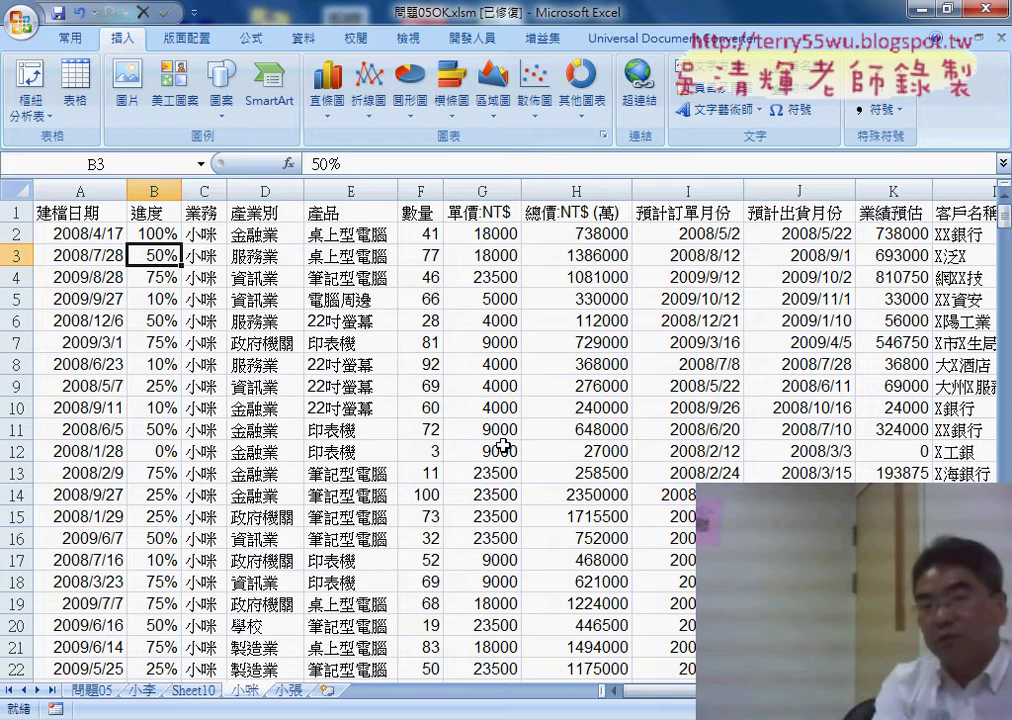
{"action": "left_click", "coordinate": [264, 187]}
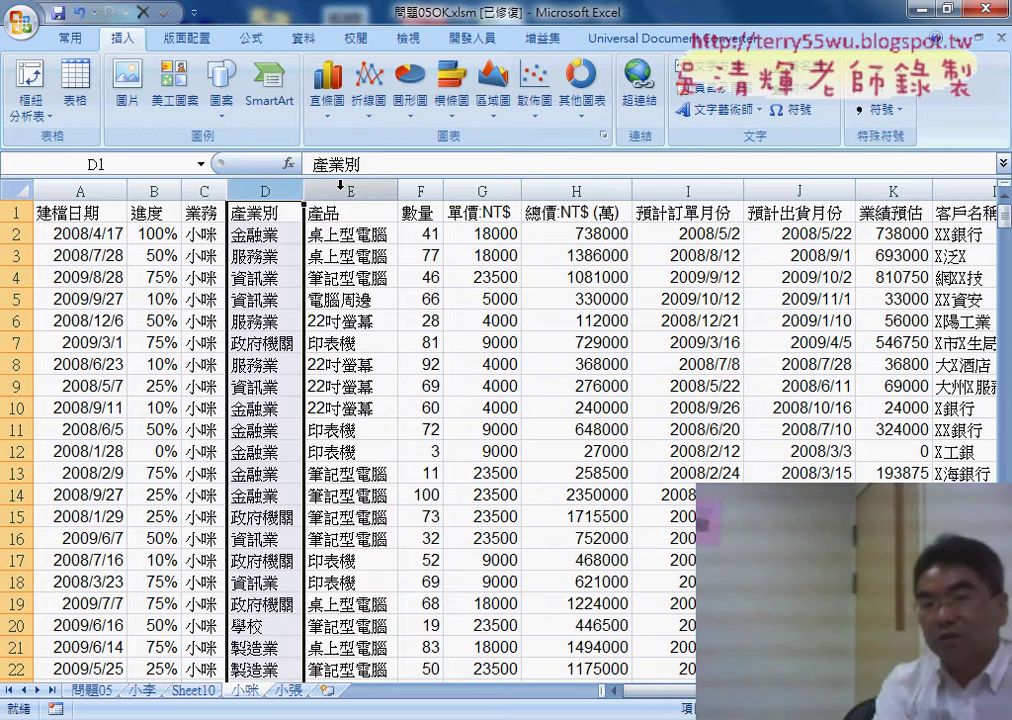
{"action": "left_click", "coordinate": [350, 187]}
{"action": "left_click_drag", "start_coordinate": [420, 187], "coordinate": [263, 187]}
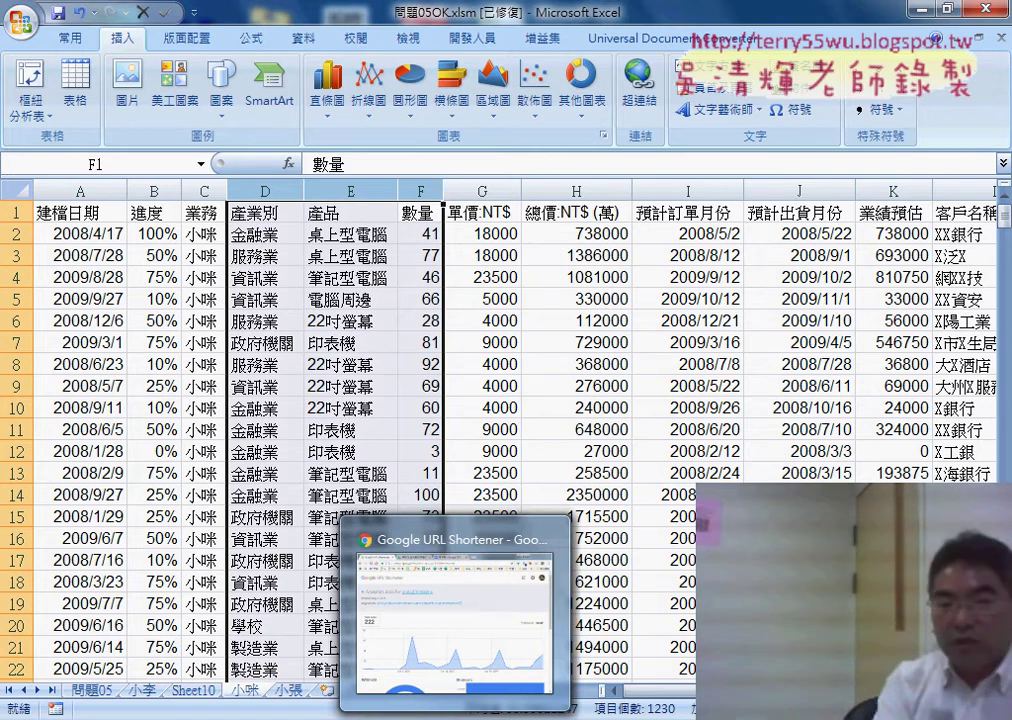
{"action": "left_click", "coordinate": [92, 690]}
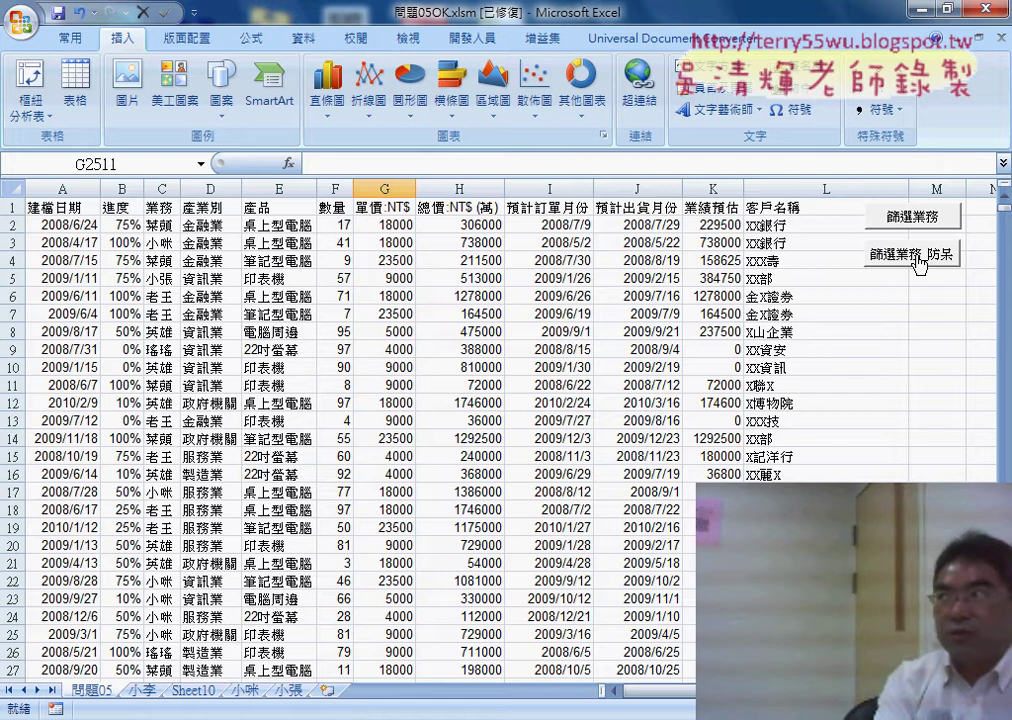
Select the 產業別 and 產品 columns D and E on the 問題05 sheet.
{"action": "left_click", "coordinate": [198, 186]}
{"action": "left_click", "coordinate": [272, 188]}
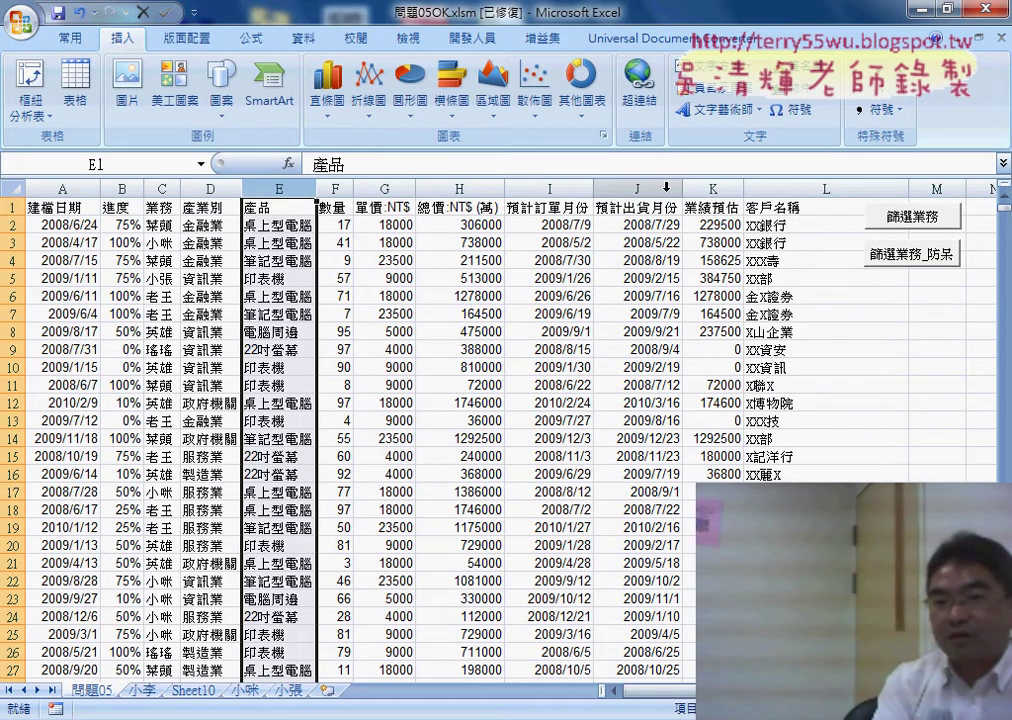
{"action": "left_click", "coordinate": [800, 188]}
{"action": "left_click", "coordinate": [207, 187]}
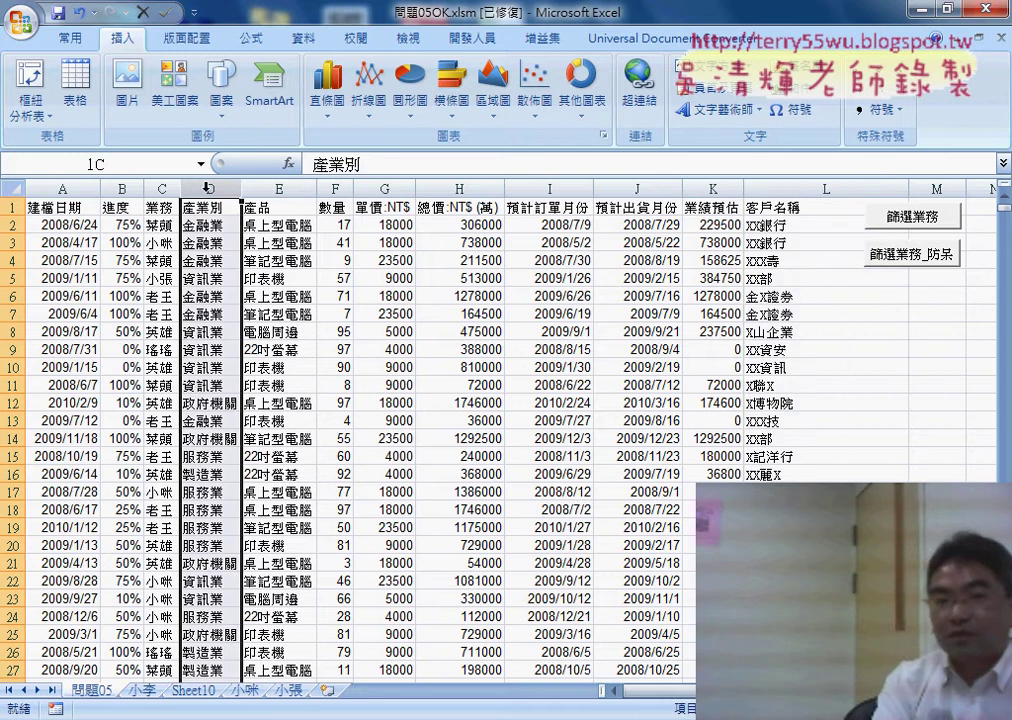
{"action": "left_click_drag", "start_coordinate": [207, 187], "coordinate": [272, 188]}
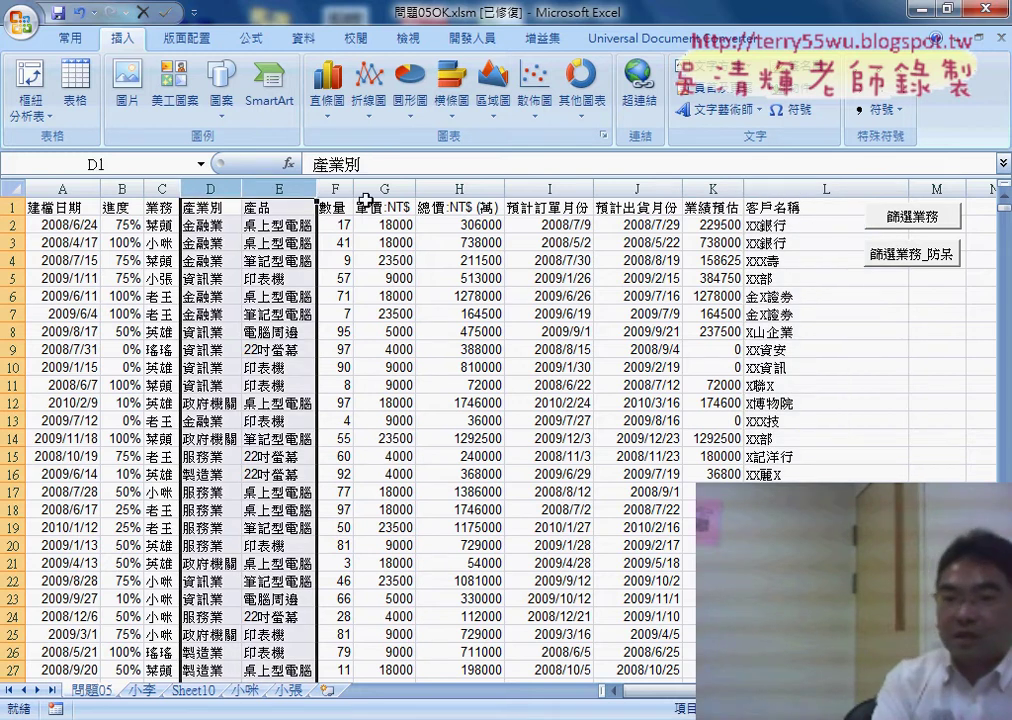
Open the 篩選業務 button's macro code in the Visual Basic Editor through Assign Macro.
{"action": "right_click", "coordinate": [889, 234]}
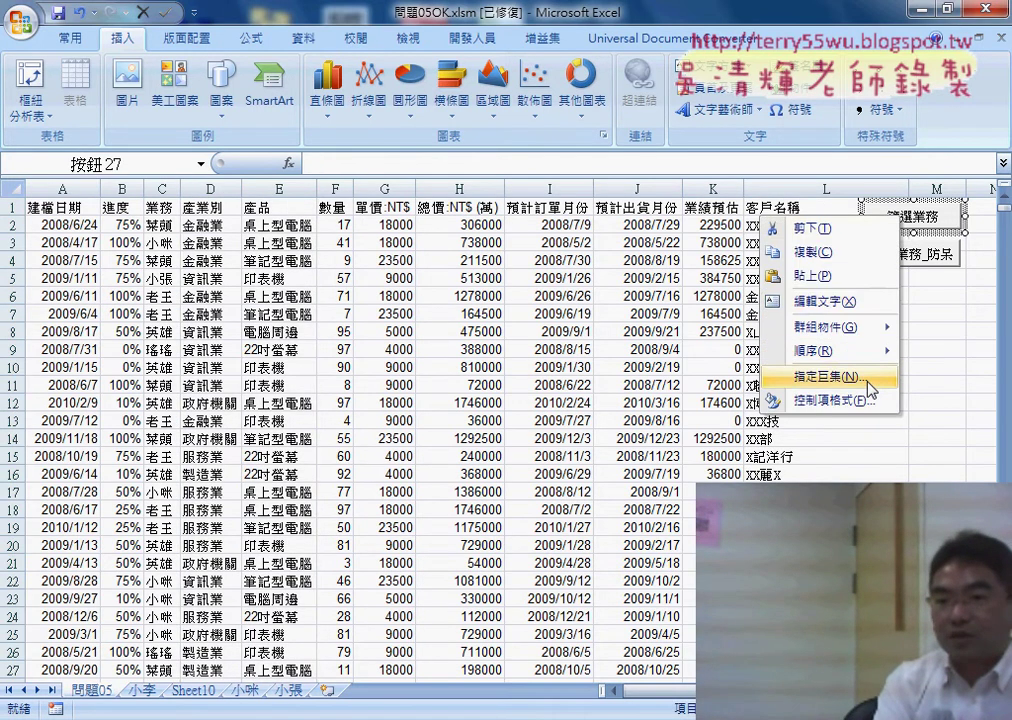
{"action": "left_click", "coordinate": [835, 380]}
{"action": "left_click", "coordinate": [962, 260]}
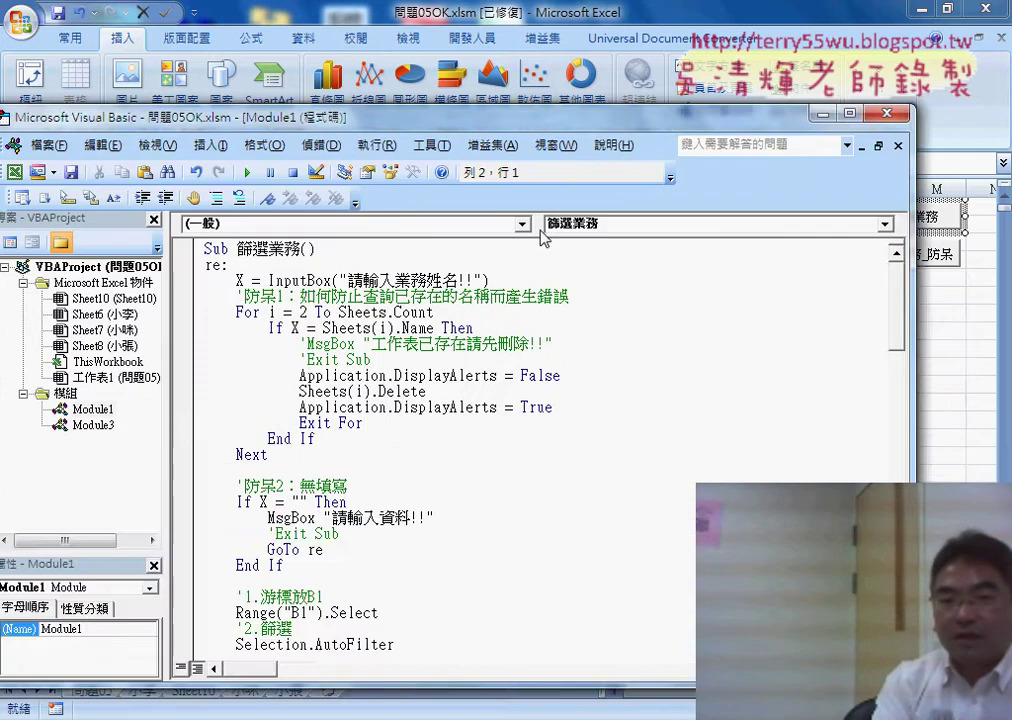
{"action": "mouse_move", "coordinate": [201, 108]}
{"action": "left_mouse_down"}
{"action": "mouse_move", "coordinate": [312, 298]}
{"action": "mouse_move", "coordinate": [263, 74]}
{"action": "left_mouse_up"}
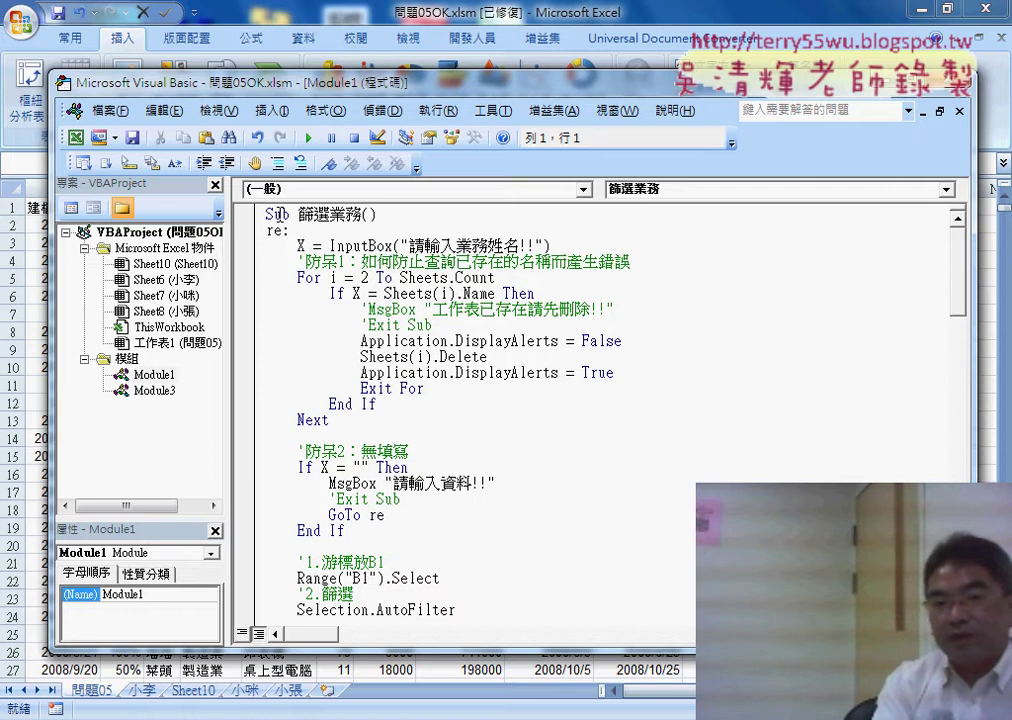
Paste a duplicate of the 篩選業務 procedure after the first End Sub.
{"action": "scroll", "coordinate": [428, 325], "scroll_direction": "down", "scroll_amount": 3}
{"action": "scroll", "coordinate": [430, 330], "scroll_direction": "down", "scroll_amount": 4}
{"action": "scroll", "coordinate": [440, 360], "scroll_direction": "down", "scroll_amount": 5}
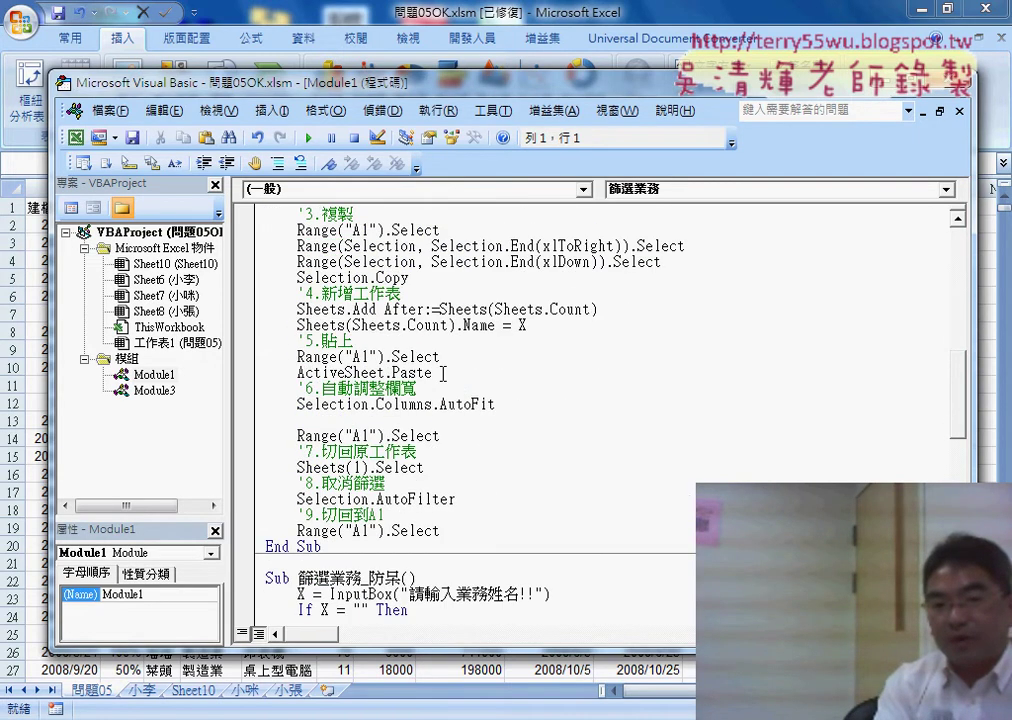
{"action": "scroll", "coordinate": [423, 435], "scroll_direction": "down", "scroll_amount": 3}
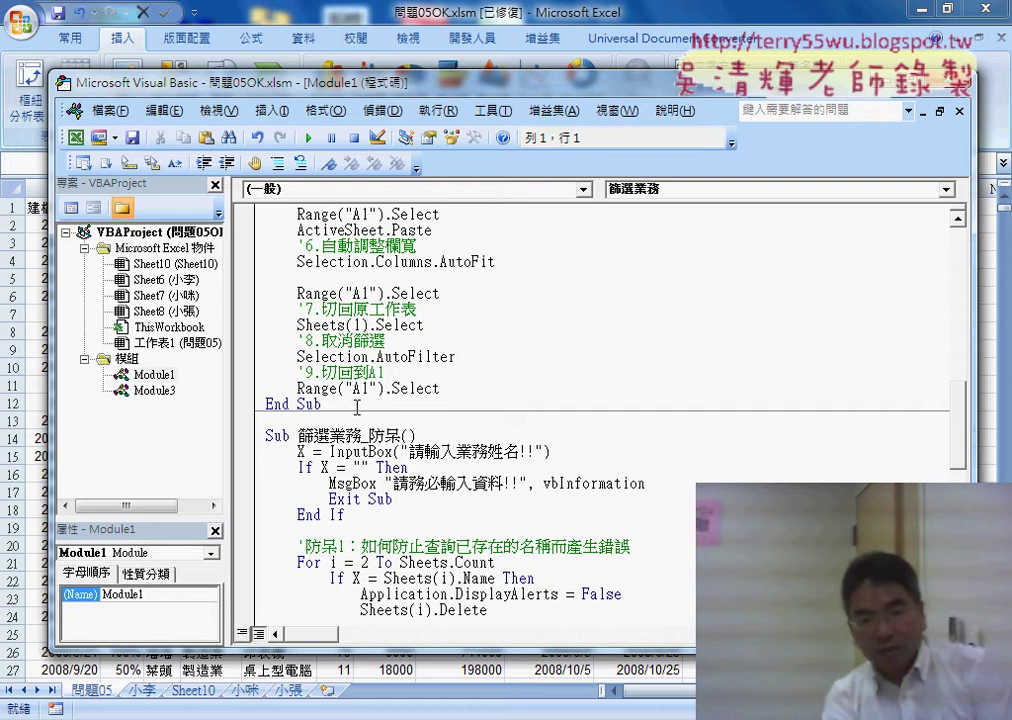
{"action": "scroll", "coordinate": [361, 403], "scroll_direction": "up", "scroll_amount": 3}
{"action": "scroll", "coordinate": [361, 405], "scroll_direction": "down", "scroll_amount": 3}
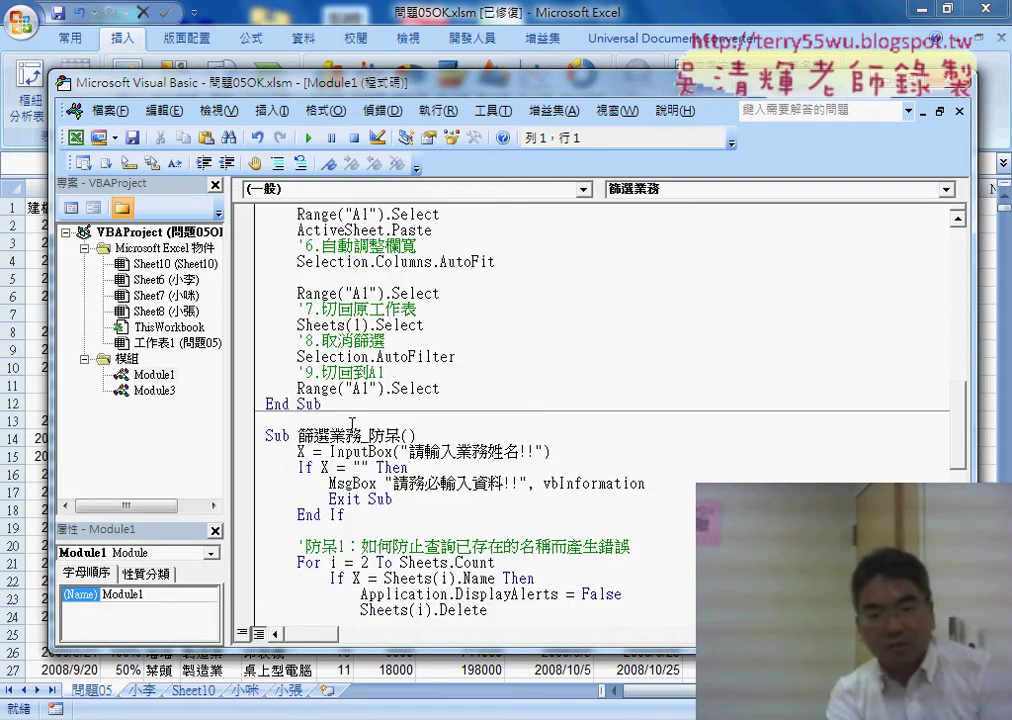
{"action": "left_click", "coordinate": [342, 412]}
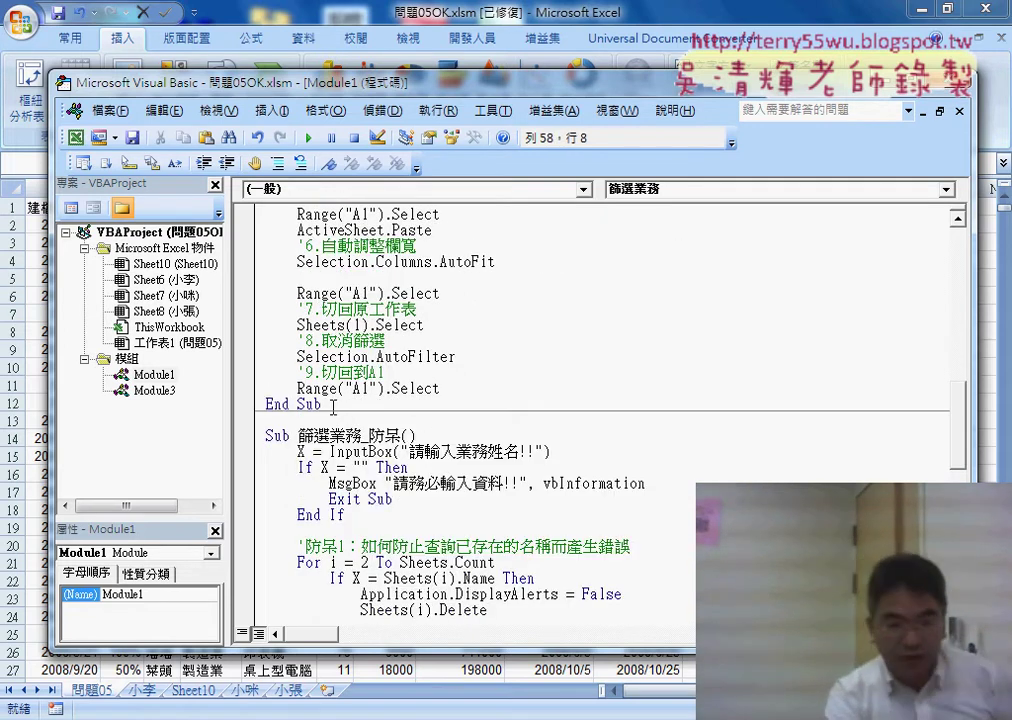
{"action": "scroll", "coordinate": [335, 408], "scroll_direction": "up", "scroll_amount": 8}
{"action": "scroll", "coordinate": [340, 400], "scroll_direction": "up", "scroll_amount": 4}
{"action": "scroll", "coordinate": [350, 380], "scroll_direction": "up", "scroll_amount": 3}
{"action": "key", "text": "ctrl+a"}
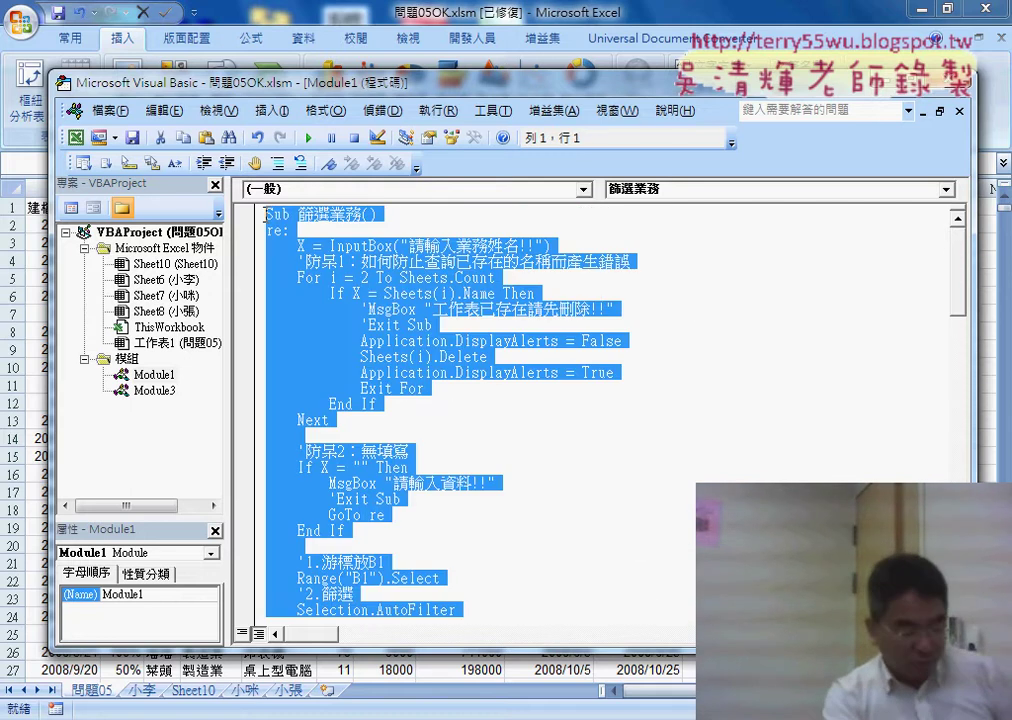
{"action": "scroll", "coordinate": [355, 380], "scroll_direction": "down", "scroll_amount": 4}
{"action": "scroll", "coordinate": [340, 420], "scroll_direction": "down", "scroll_amount": 5}
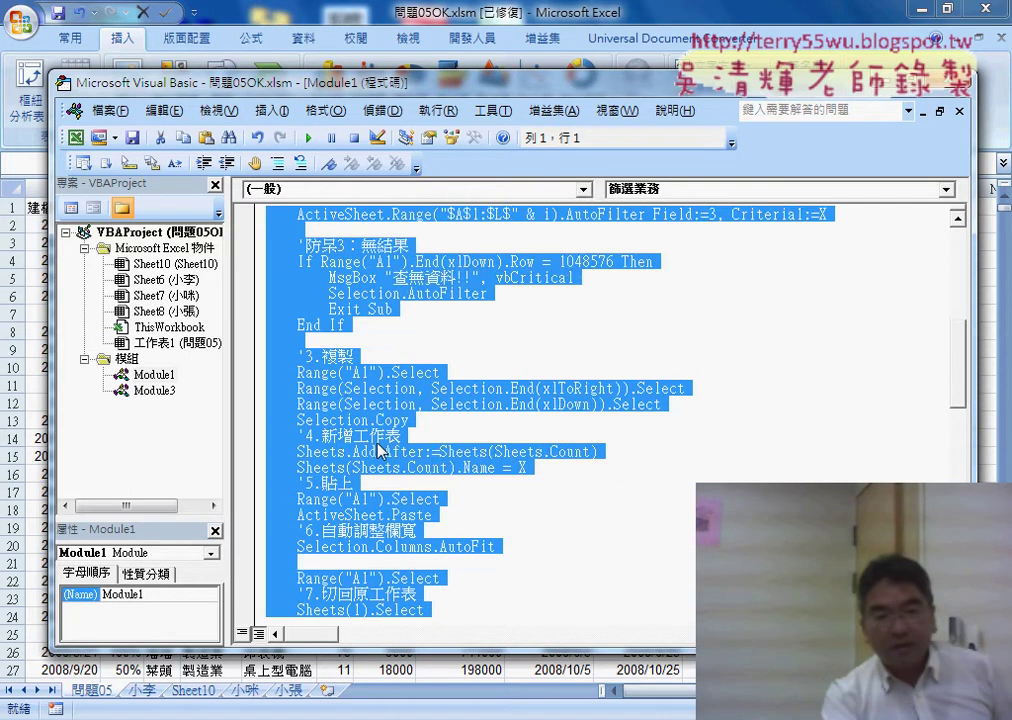
{"action": "scroll", "coordinate": [320, 470], "scroll_direction": "down", "scroll_amount": 7}
{"action": "key", "text": "ctrl+v"}
Select 業務 in the copied procedure's name.
{"action": "scroll", "coordinate": [330, 400], "scroll_direction": "up", "scroll_amount": 3}
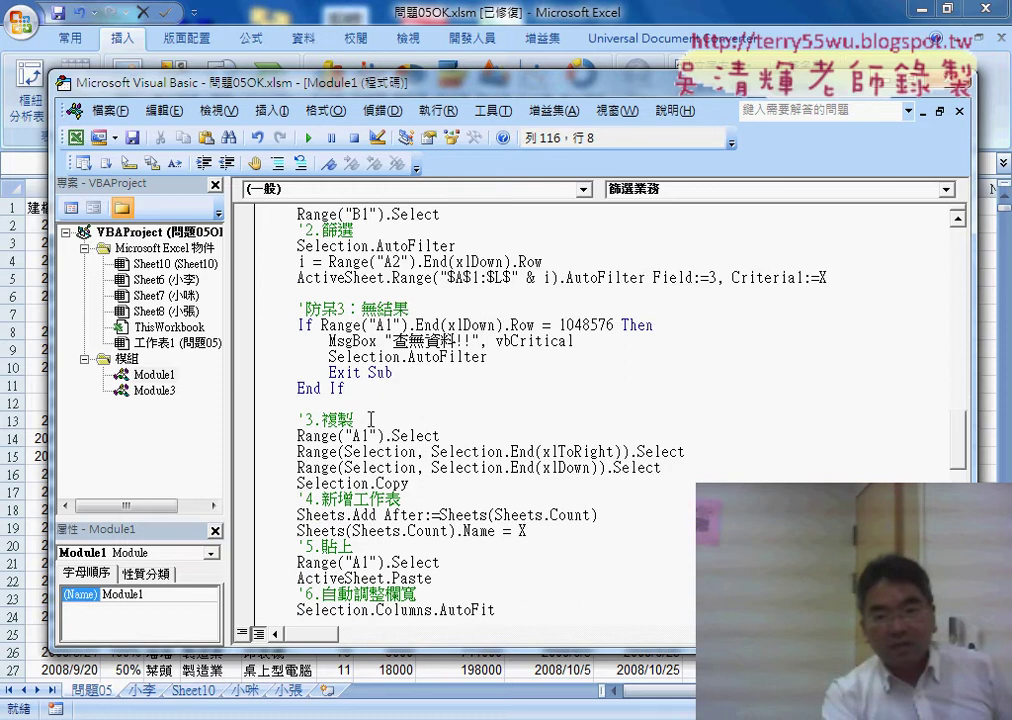
{"action": "scroll", "coordinate": [350, 380], "scroll_direction": "down", "scroll_amount": 7}
{"action": "scroll", "coordinate": [387, 352], "scroll_direction": "up", "scroll_amount": 2}
{"action": "left_click_drag", "start_coordinate": [329, 373], "coordinate": [361, 373]}
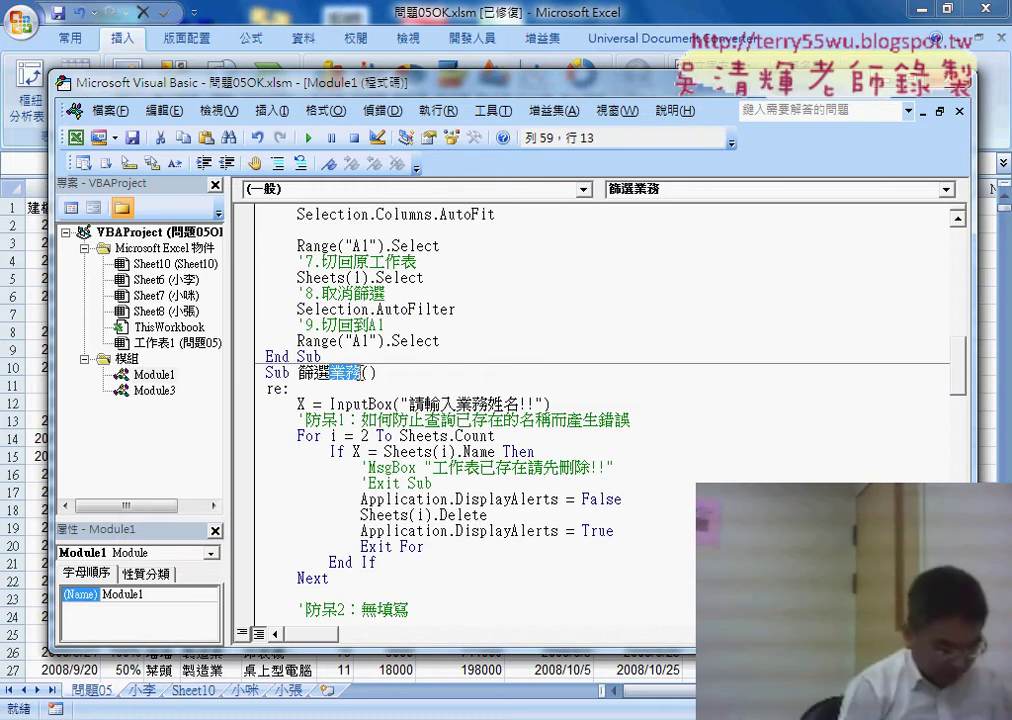
Rename the pasted procedure to 篩選產業別.
{"action": "left_click_drag", "start_coordinate": [355, 373], "coordinate": [367, 383]}
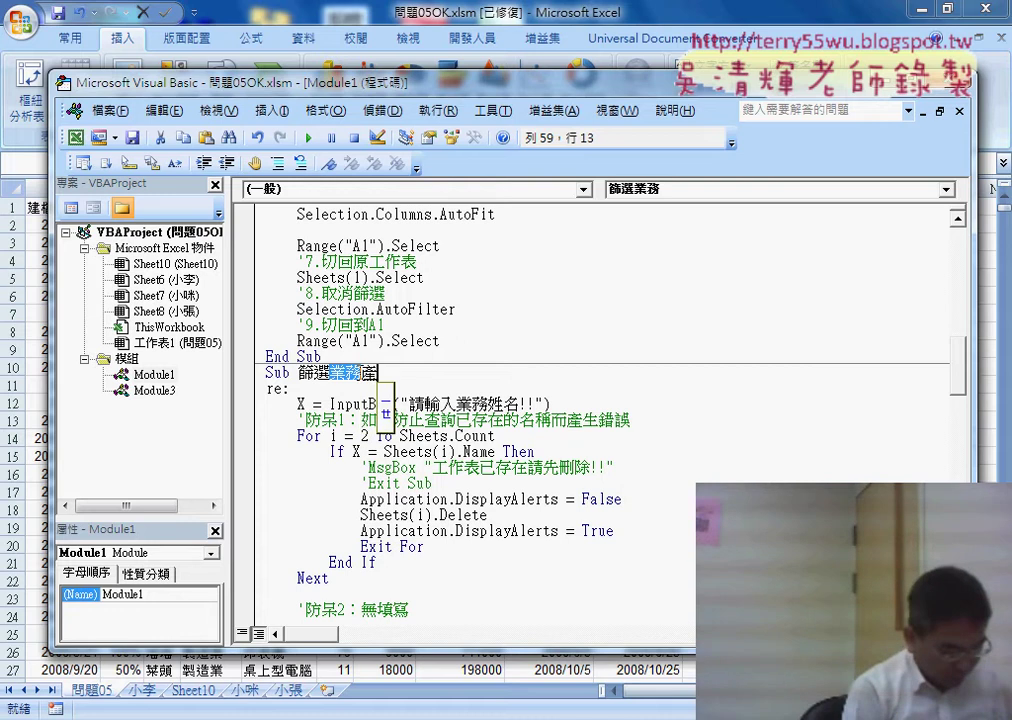
{"action": "type", "text": "產業別("}
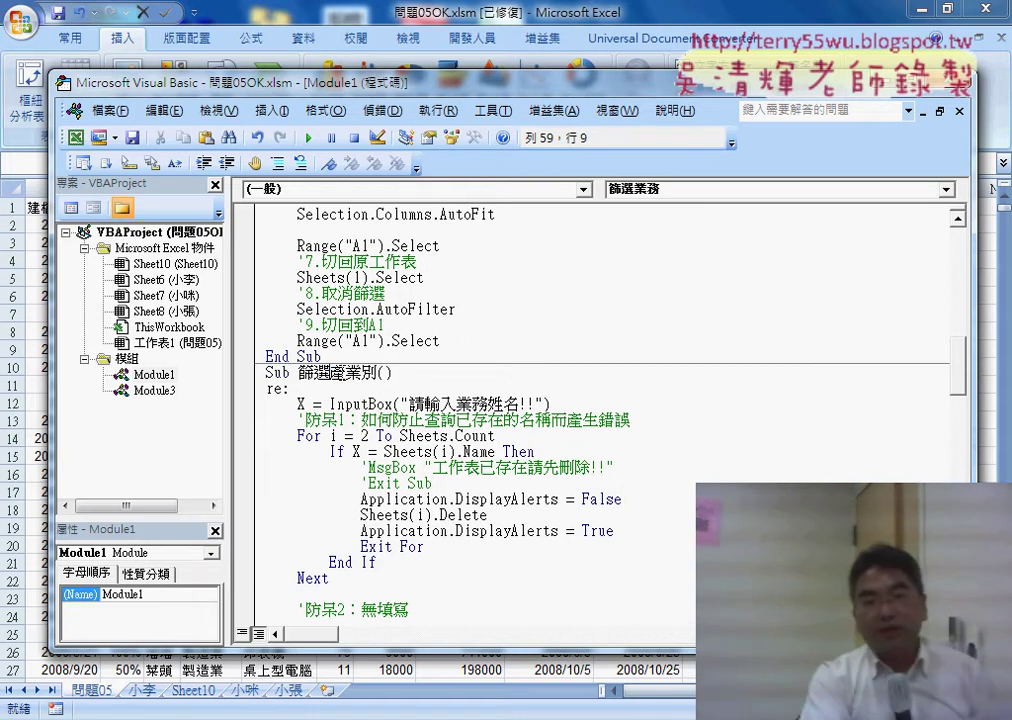
{"action": "left_click_drag", "start_coordinate": [330, 372], "coordinate": [377, 372]}
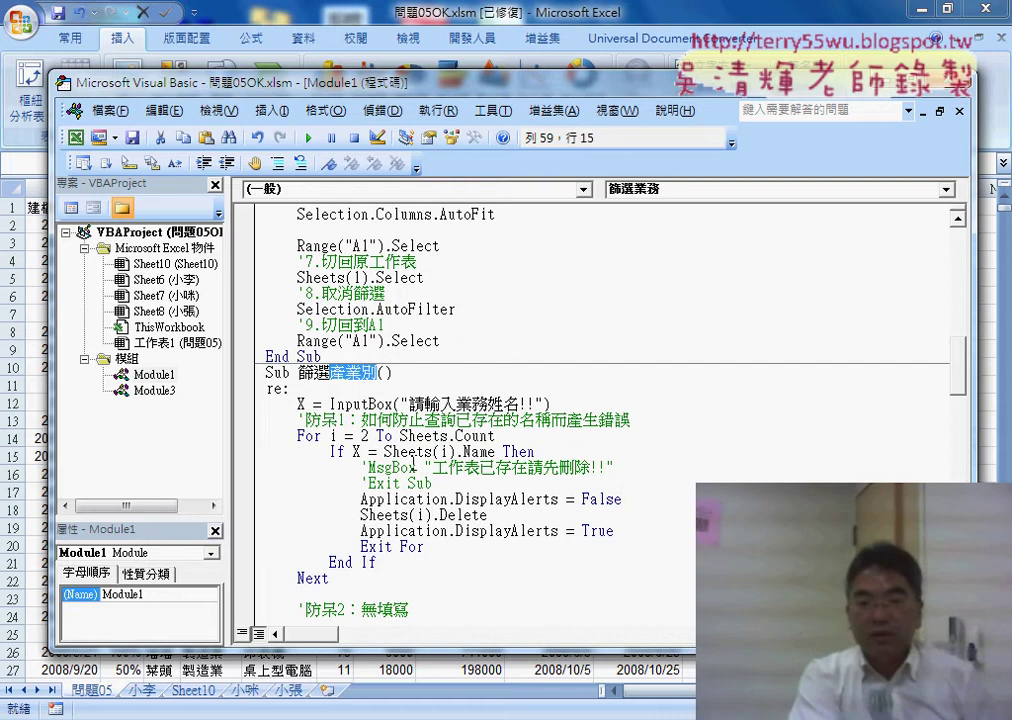
Change the InputBox prompt to 請輸入產業別名稱!! by replacing 業務 with 產業別 and 姓 with 稱.
{"action": "left_click_drag", "start_coordinate": [456, 404], "coordinate": [471, 404]}
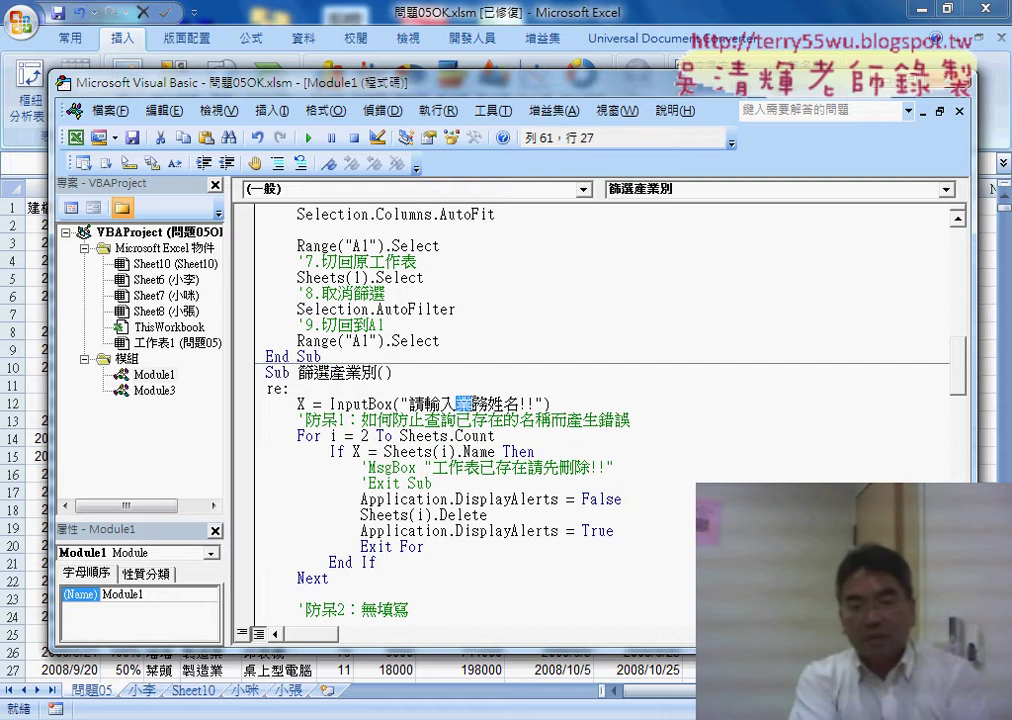
{"action": "left_click_drag", "start_coordinate": [330, 372], "coordinate": [361, 372]}
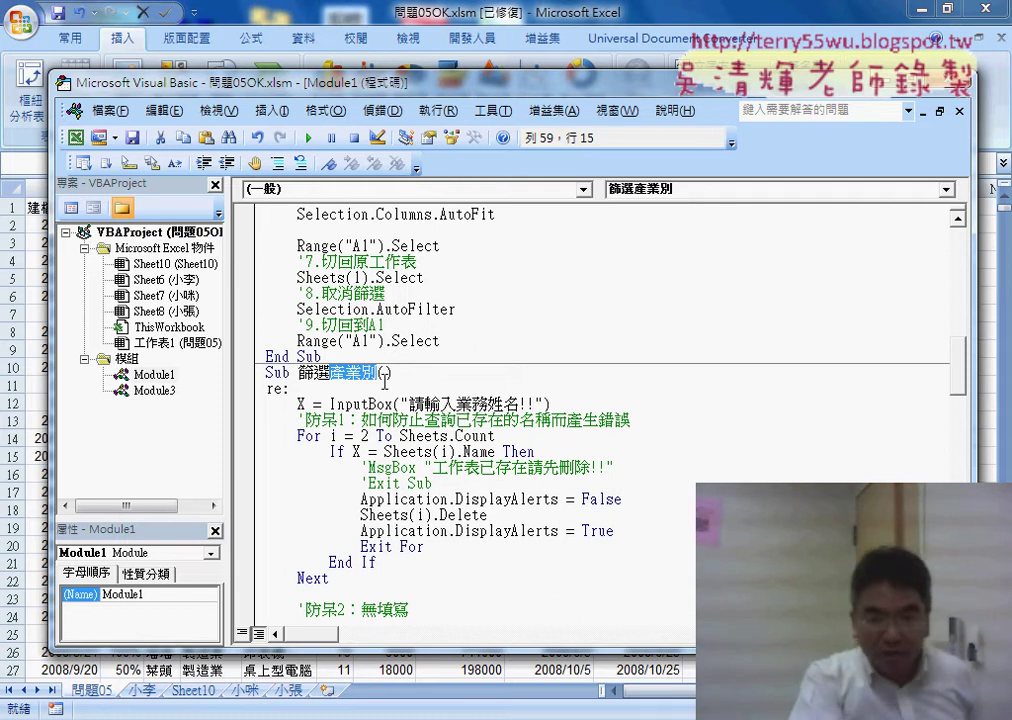
{"action": "key", "text": "ctrl+c"}
{"action": "left_click_drag", "start_coordinate": [456, 404], "coordinate": [487, 404]}
{"action": "key", "text": "ctrl+v"}
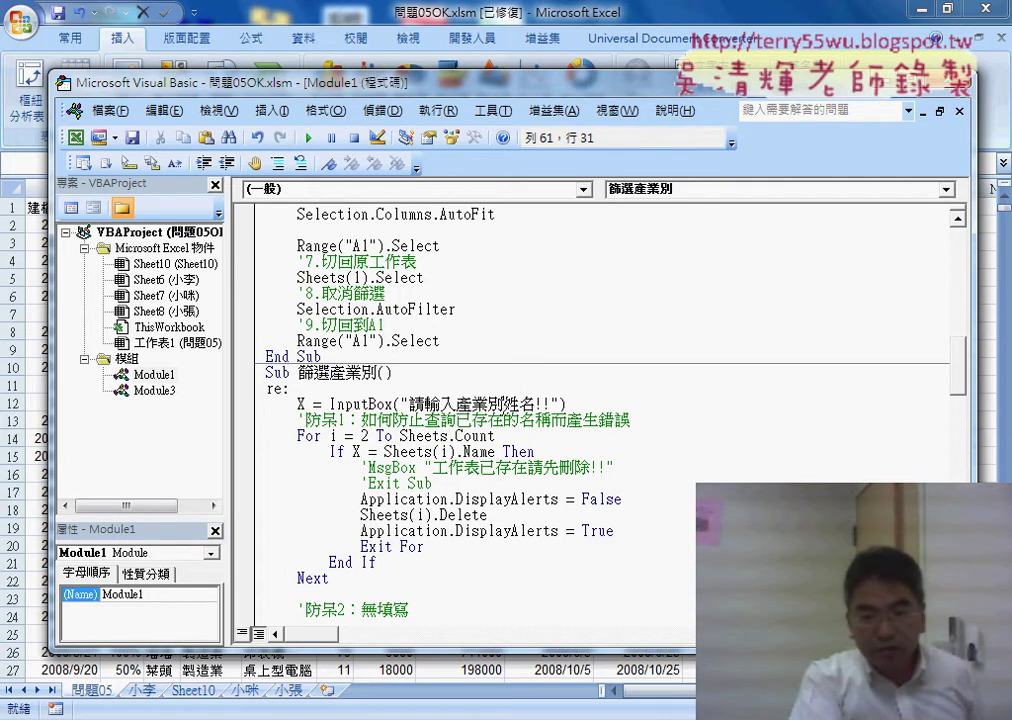
{"action": "key", "text": "shift+Left"}
{"action": "key", "text": "Delete"}
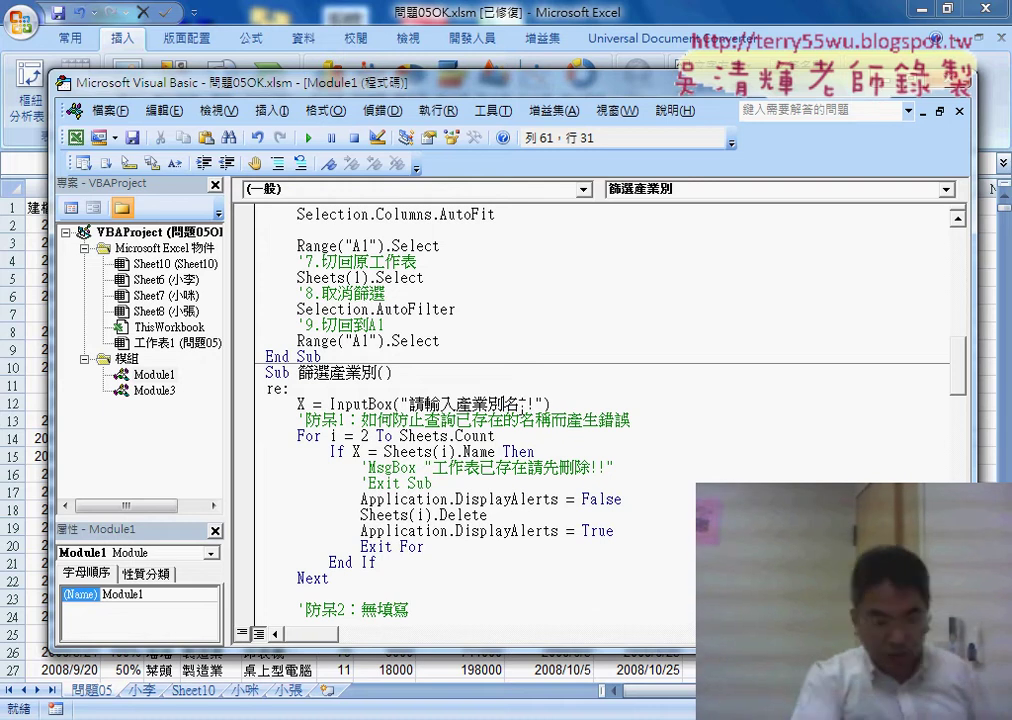
{"action": "type", "text": "稱!!"}
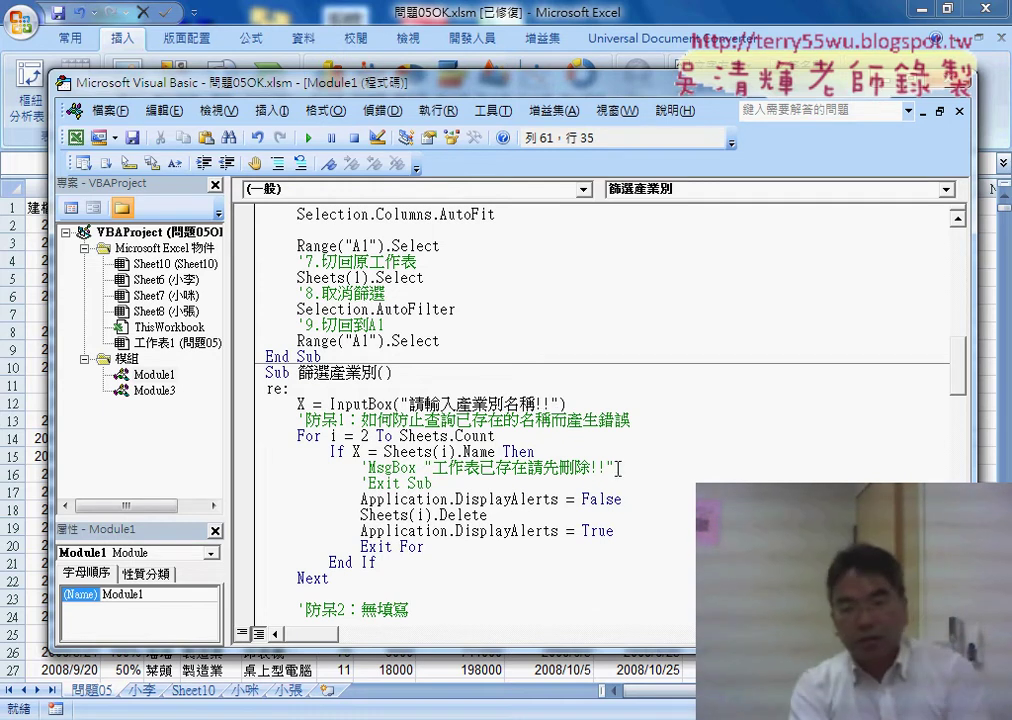
Select the field number 3 in the AutoFilter line.
{"action": "left_click", "coordinate": [607, 499]}
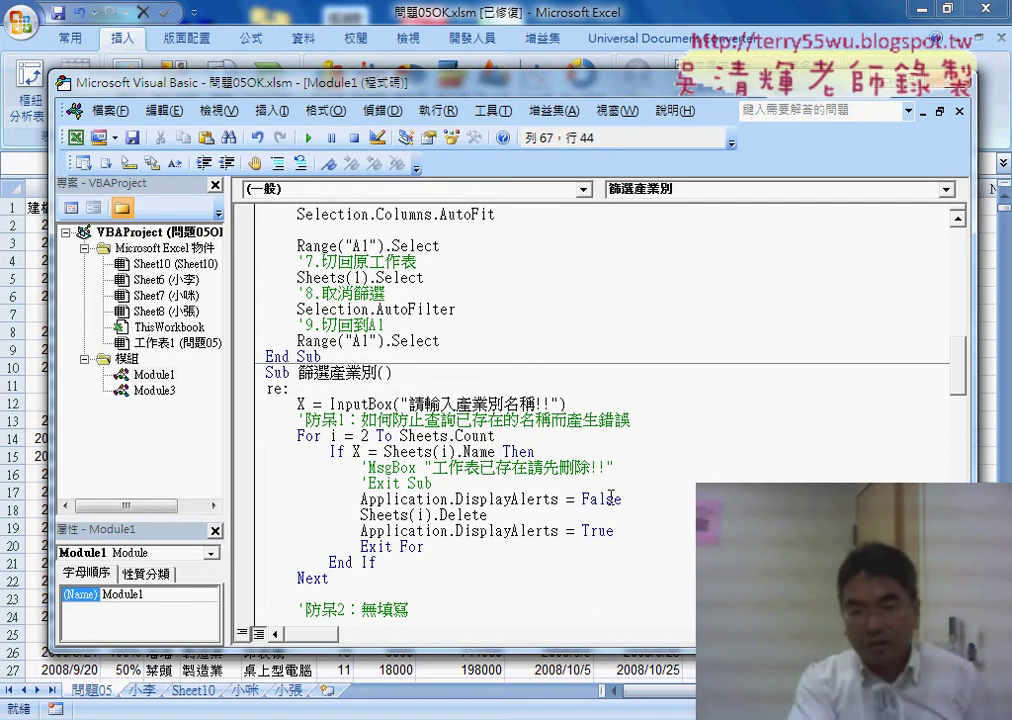
{"action": "scroll", "coordinate": [611, 497], "scroll_direction": "down", "scroll_amount": 4}
{"action": "scroll", "coordinate": [611, 497], "scroll_direction": "down", "scroll_amount": 2}
{"action": "scroll", "coordinate": [726, 470], "scroll_direction": "down", "scroll_amount": 1}
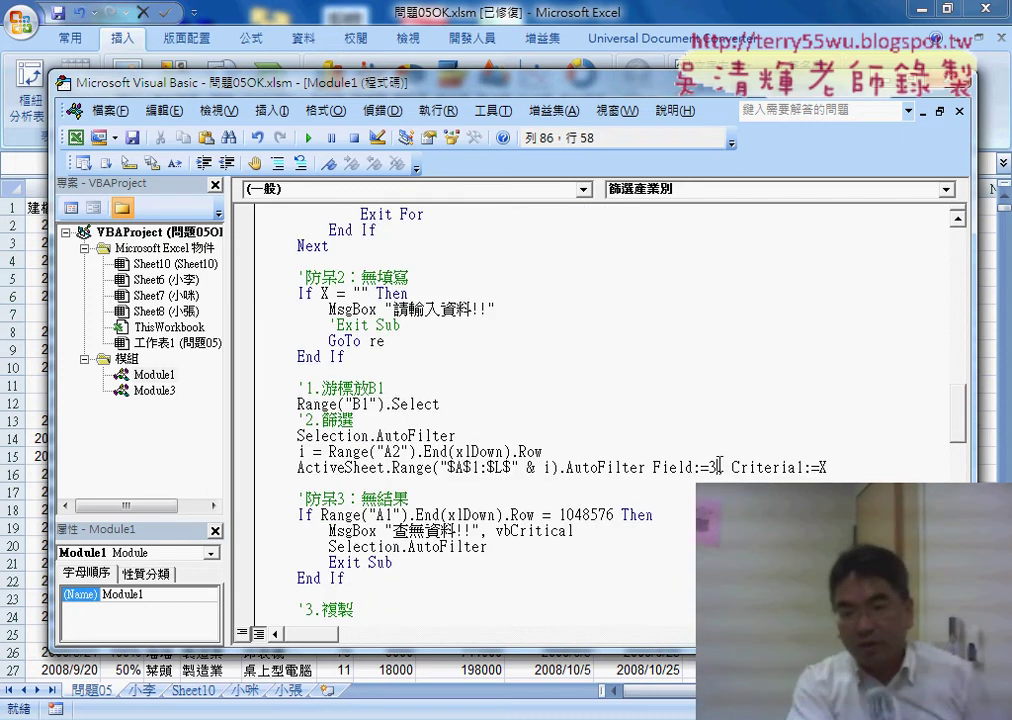
{"action": "double_click", "coordinate": [715, 467]}
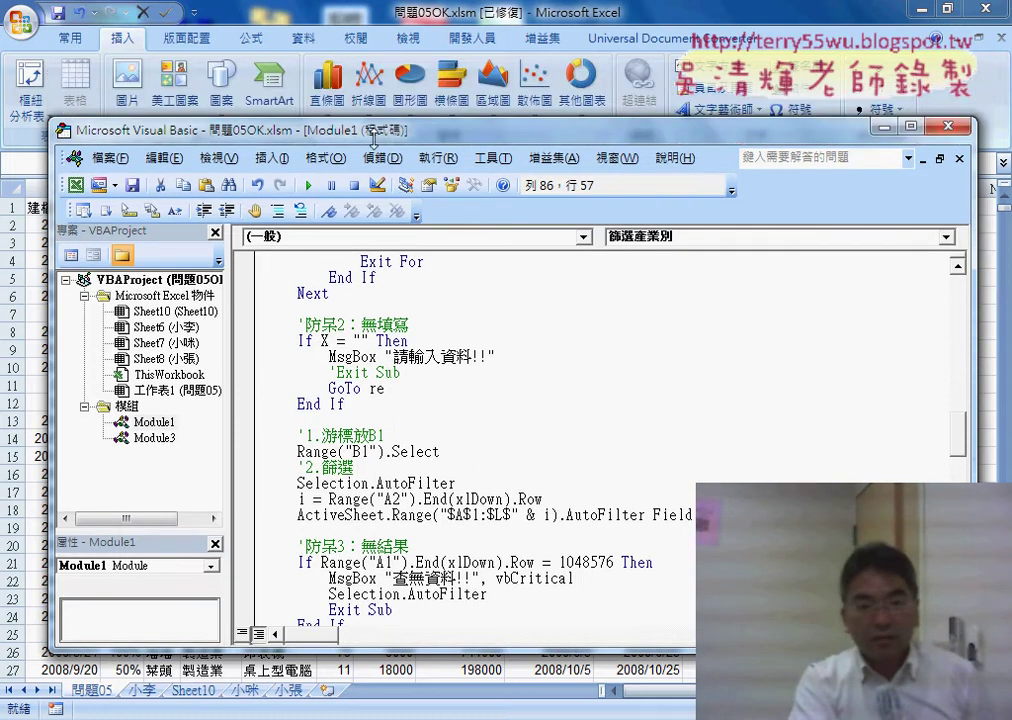
Change the AutoFilter criterion from Field:=3 to Field:=4.
{"action": "left_click_drag", "start_coordinate": [388, 68], "coordinate": [369, 237]}
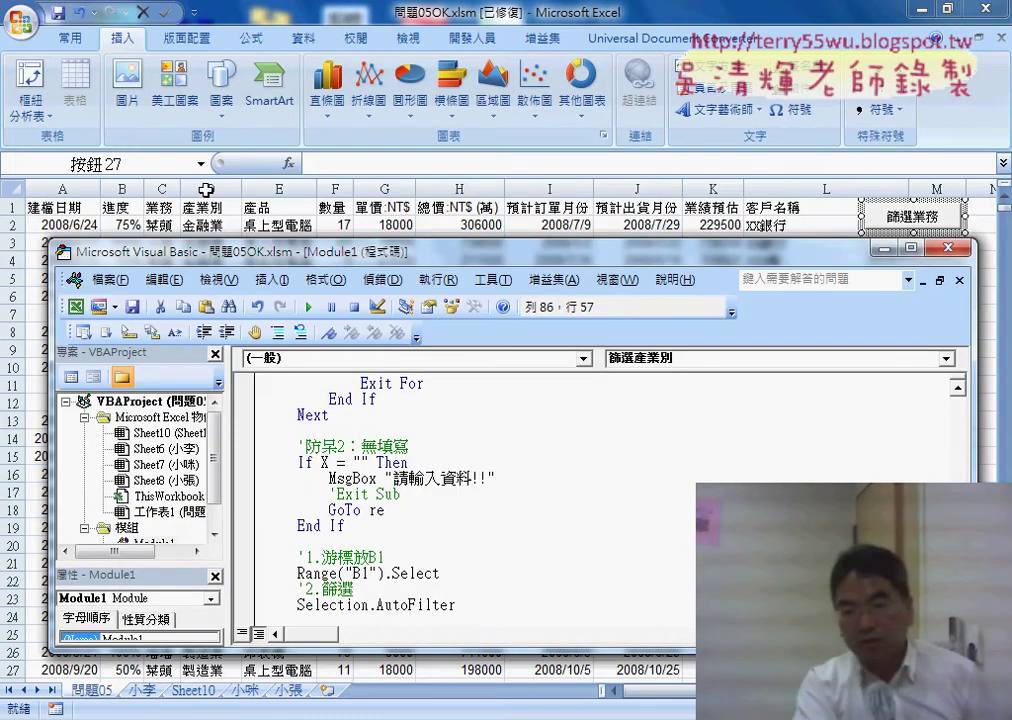
{"action": "scroll", "coordinate": [656, 467], "scroll_direction": "down", "scroll_amount": 5}
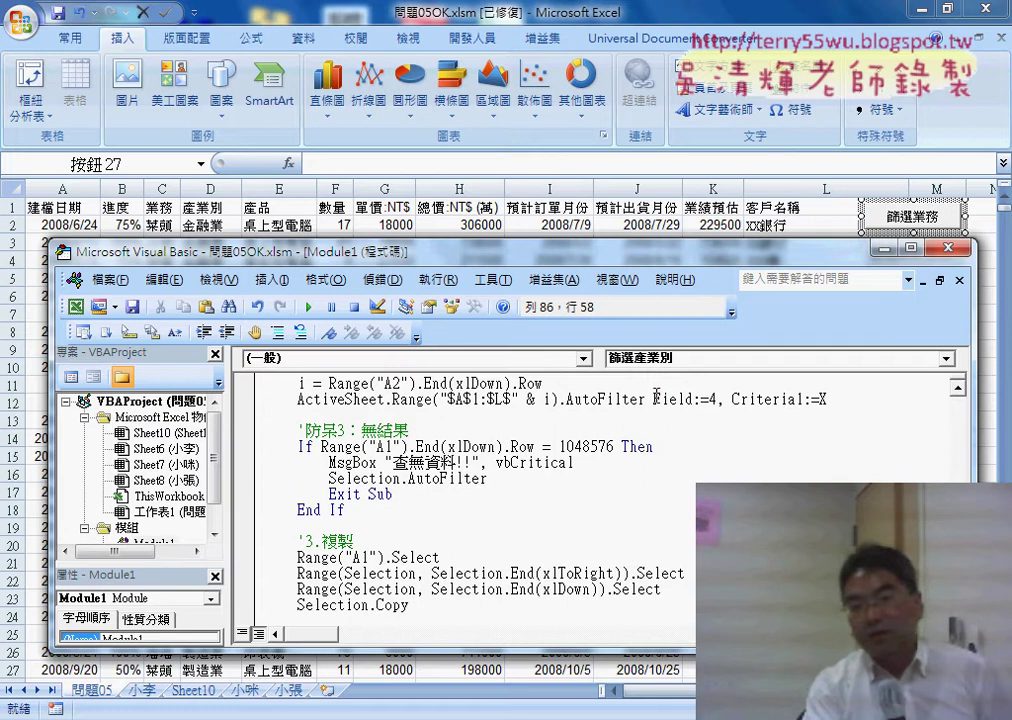
{"action": "left_click_drag", "start_coordinate": [655, 399], "coordinate": [680, 396]}
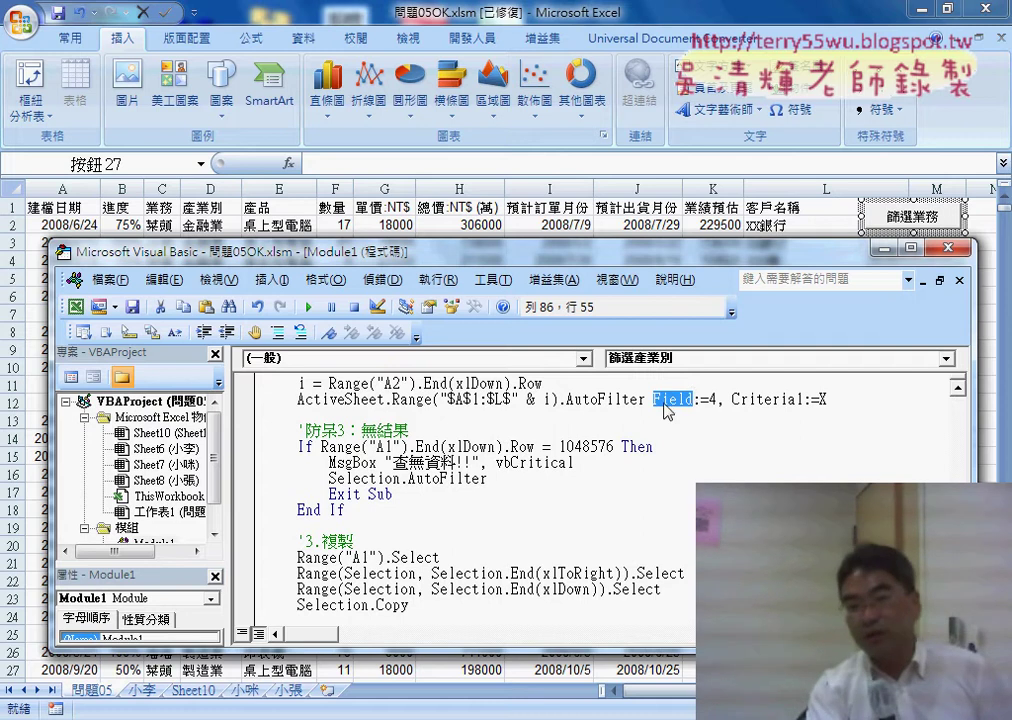
{"action": "key", "text": "Down"}
{"action": "key", "text": "Down"}
{"action": "left_click_drag", "start_coordinate": [694, 399], "coordinate": [653, 400]}
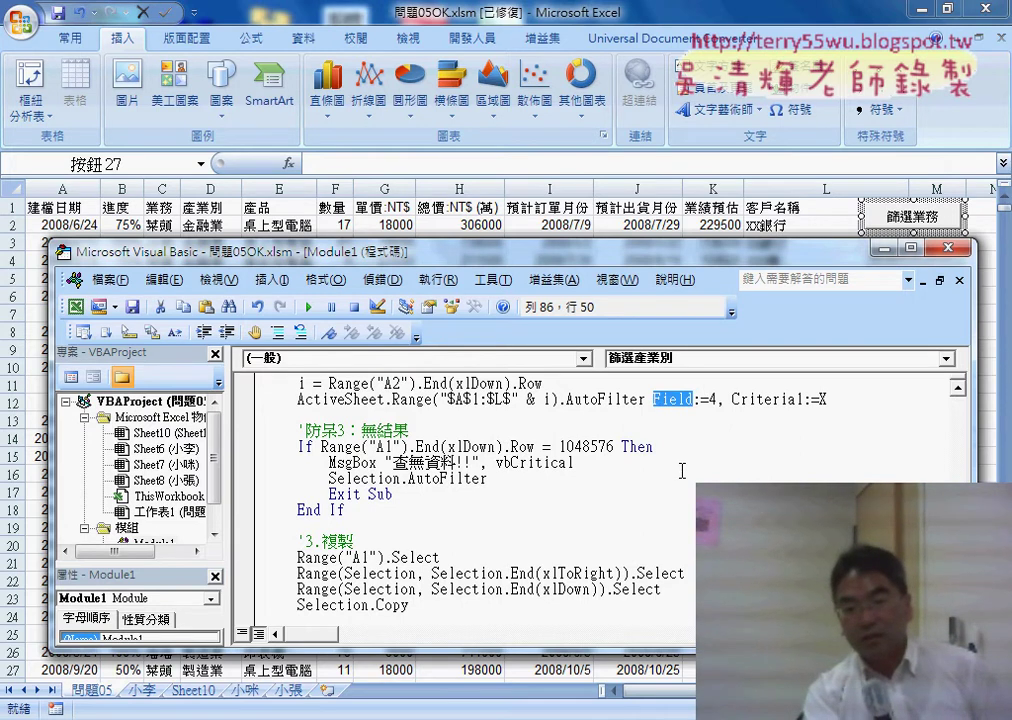
Review the procedure, highlighting 產業別 in its name and in the input prompt.
{"action": "scroll", "coordinate": [682, 469], "scroll_direction": "down", "scroll_amount": 2}
{"action": "scroll", "coordinate": [682, 469], "scroll_direction": "down", "scroll_amount": 2}
{"action": "scroll", "coordinate": [682, 469], "scroll_direction": "down", "scroll_amount": 2}
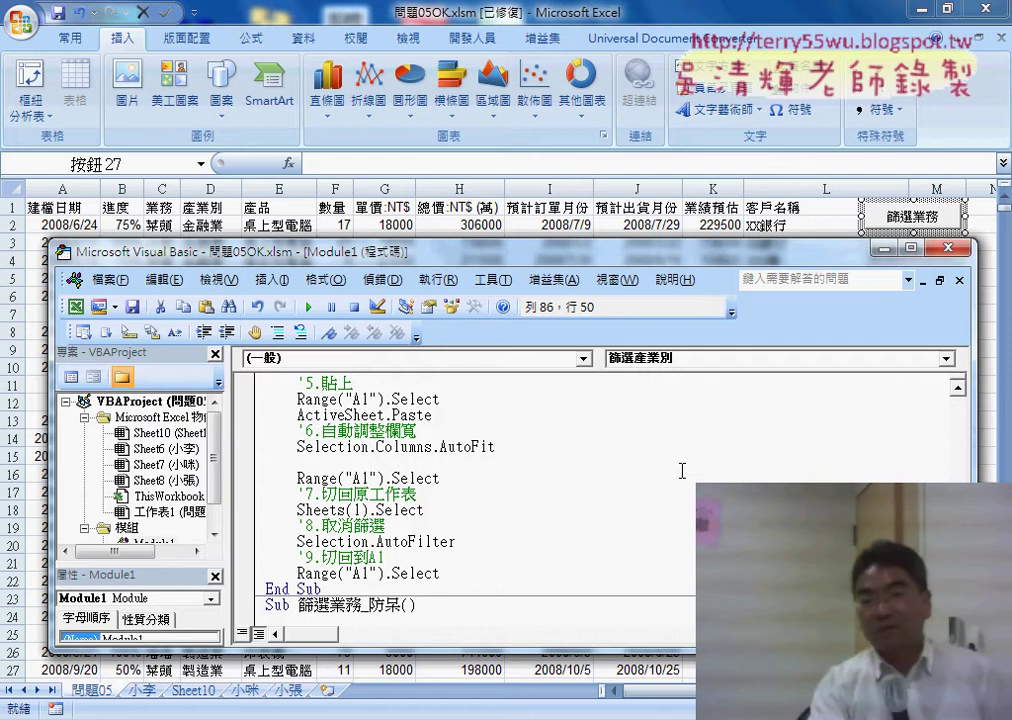
{"action": "scroll", "coordinate": [682, 469], "scroll_direction": "up", "scroll_amount": 4}
{"action": "scroll", "coordinate": [682, 469], "scroll_direction": "up", "scroll_amount": 2}
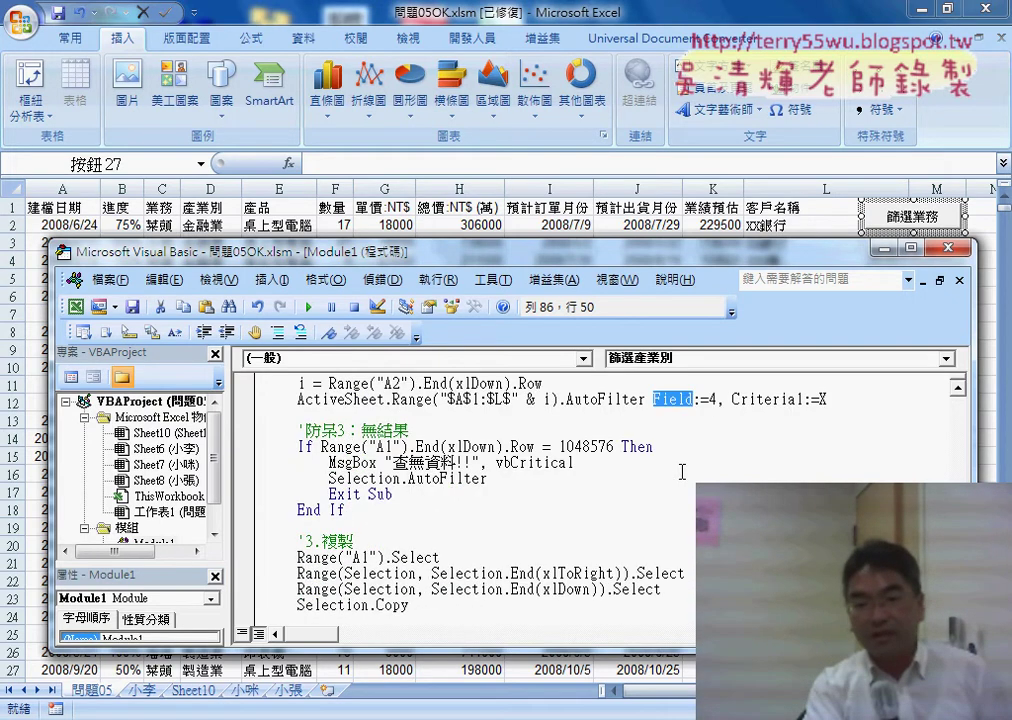
{"action": "scroll", "coordinate": [682, 469], "scroll_direction": "up", "scroll_amount": 1}
{"action": "scroll", "coordinate": [682, 469], "scroll_direction": "up", "scroll_amount": 1}
{"action": "scroll", "coordinate": [682, 471], "scroll_direction": "up", "scroll_amount": 2}
{"action": "scroll", "coordinate": [682, 471], "scroll_direction": "up", "scroll_amount": 3}
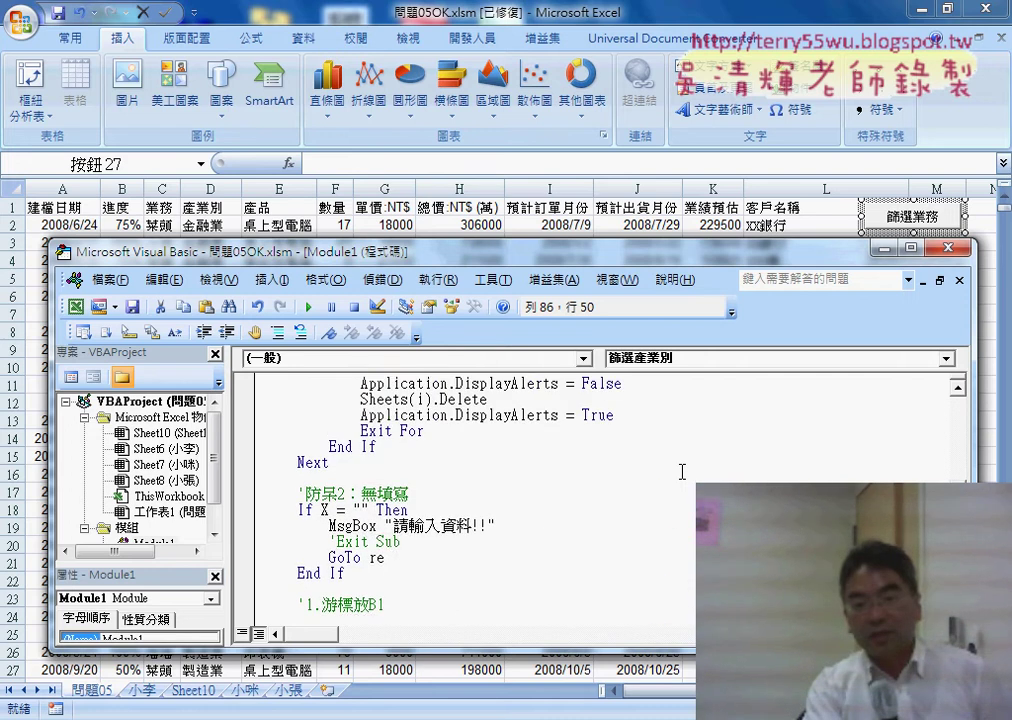
{"action": "scroll", "coordinate": [682, 471], "scroll_direction": "up", "scroll_amount": 2}
{"action": "scroll", "coordinate": [682, 471], "scroll_direction": "up", "scroll_amount": 2}
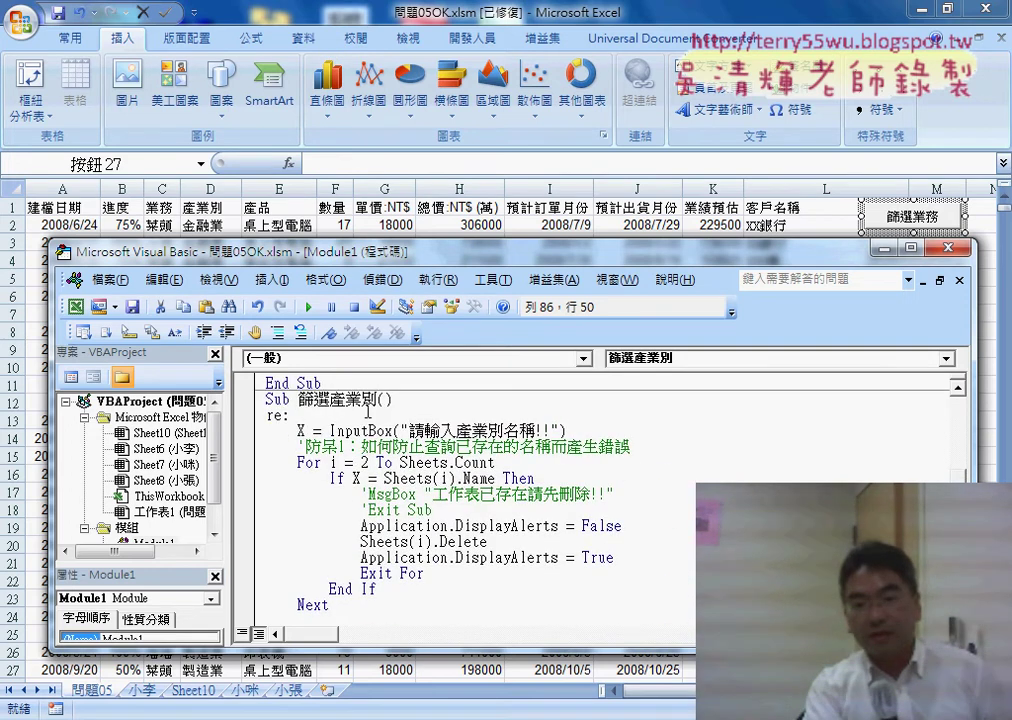
{"action": "left_click_drag", "start_coordinate": [331, 400], "coordinate": [361, 400]}
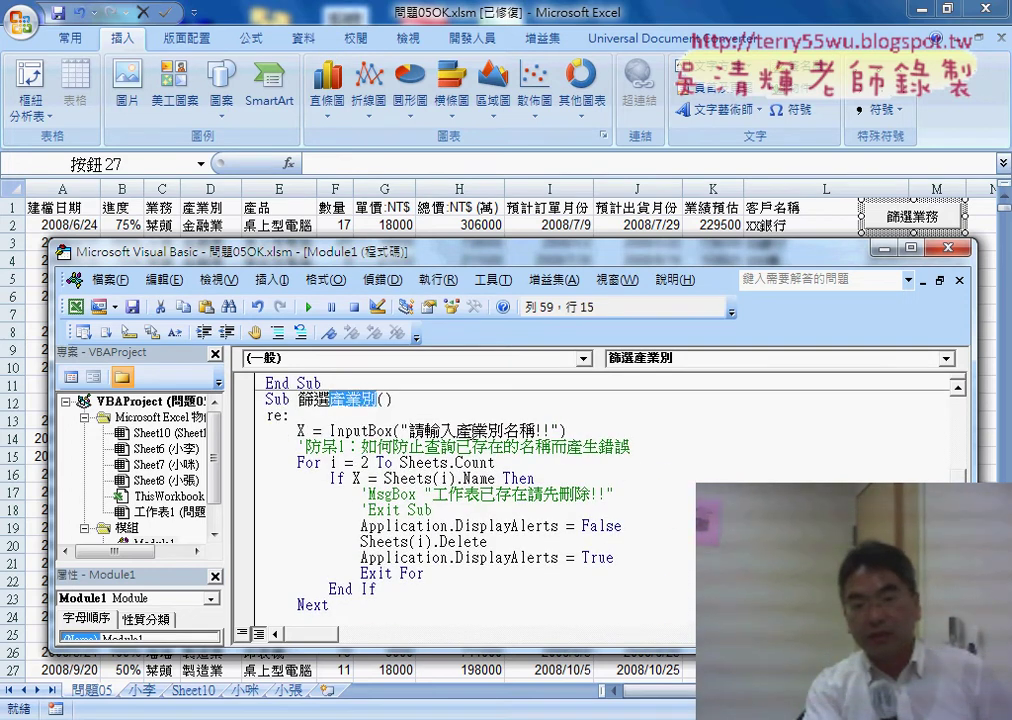
{"action": "left_click_drag", "start_coordinate": [457, 431], "coordinate": [503, 431]}
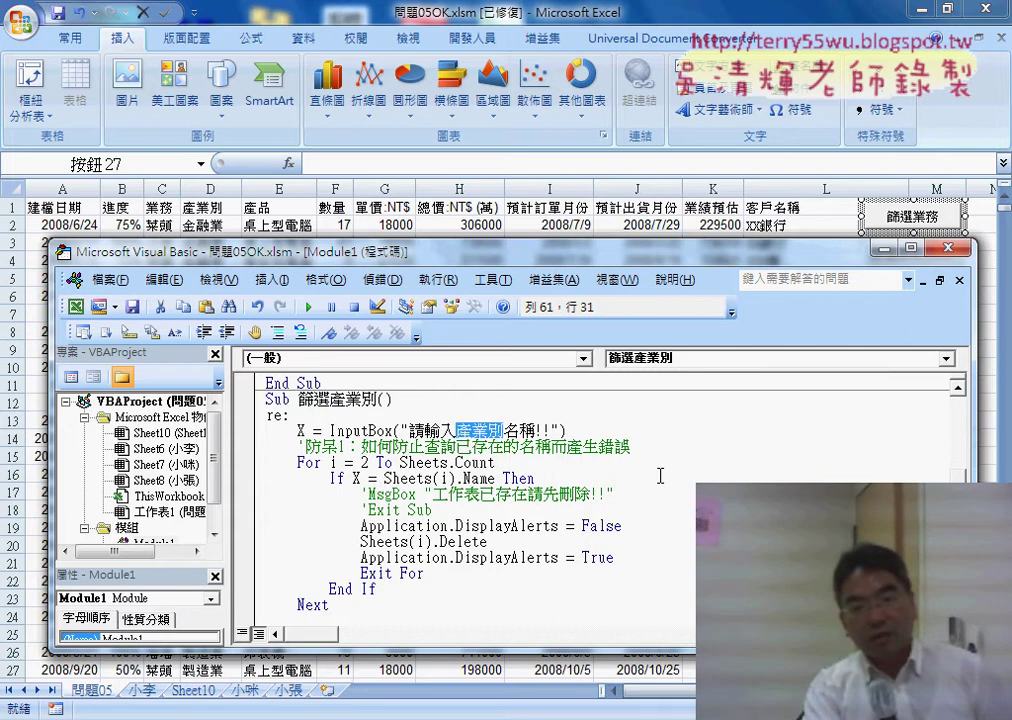
Recheck the AutoFilter line and minimize the VBA editor back to the worksheet.
{"action": "scroll", "coordinate": [660, 476], "scroll_direction": "down", "scroll_amount": 3}
{"action": "scroll", "coordinate": [660, 476], "scroll_direction": "down", "scroll_amount": 2}
{"action": "scroll", "coordinate": [660, 476], "scroll_direction": "down", "scroll_amount": 1}
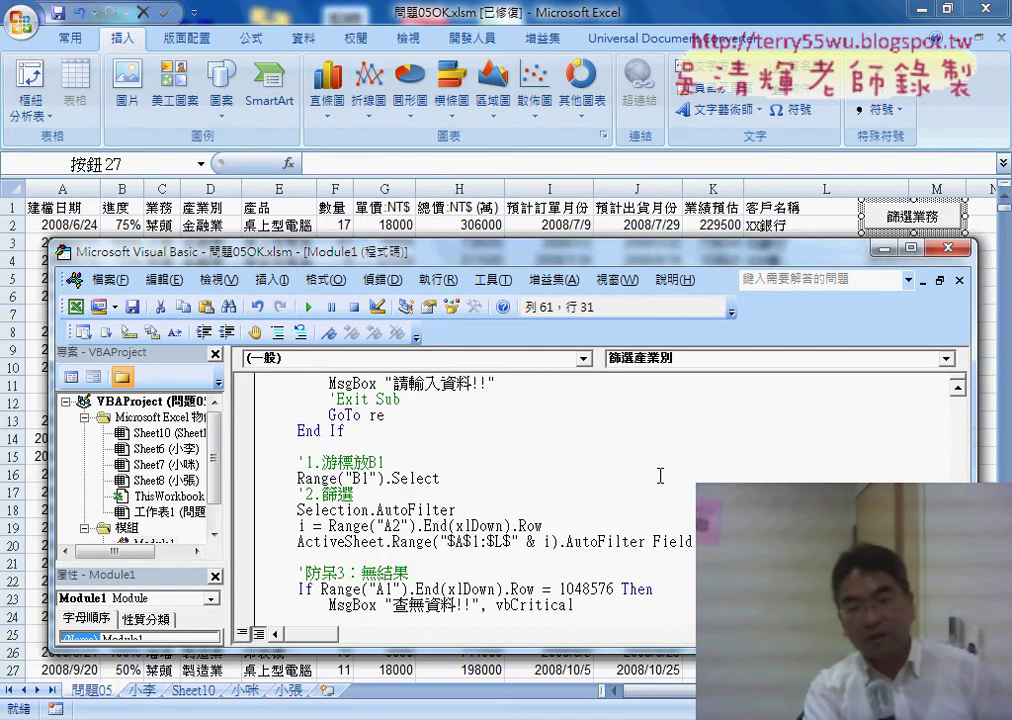
{"action": "scroll", "coordinate": [660, 476], "scroll_direction": "down", "scroll_amount": 1}
{"action": "left_click", "coordinate": [713, 494]}
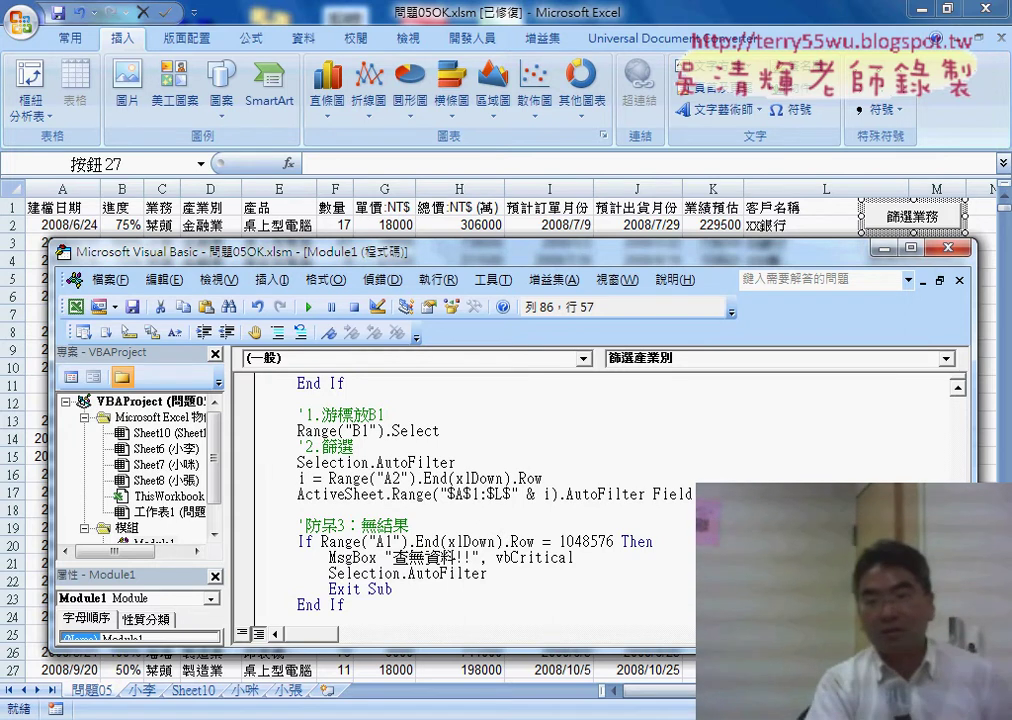
{"action": "left_click", "coordinate": [884, 249]}
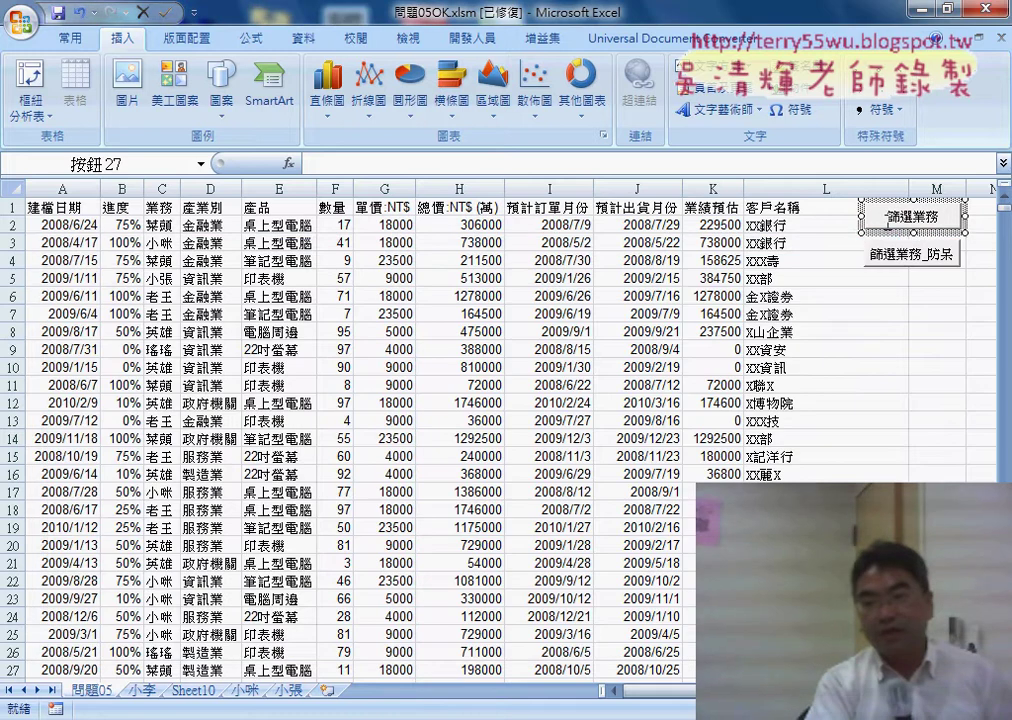
Copy the 篩選業務 button and paste the copy at cell L5.
{"action": "left_click", "coordinate": [880, 314]}
{"action": "right_click", "coordinate": [888, 216]}
{"action": "key", "text": "Escape"}
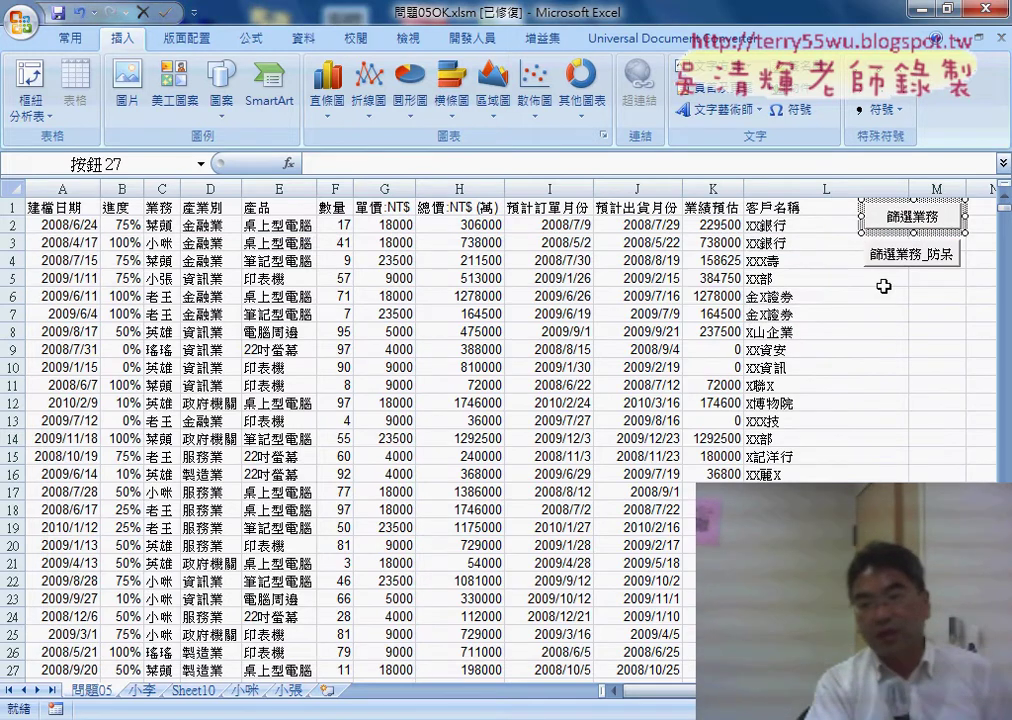
{"action": "right_click", "coordinate": [884, 286]}
{"action": "left_click", "coordinate": [815, 335]}
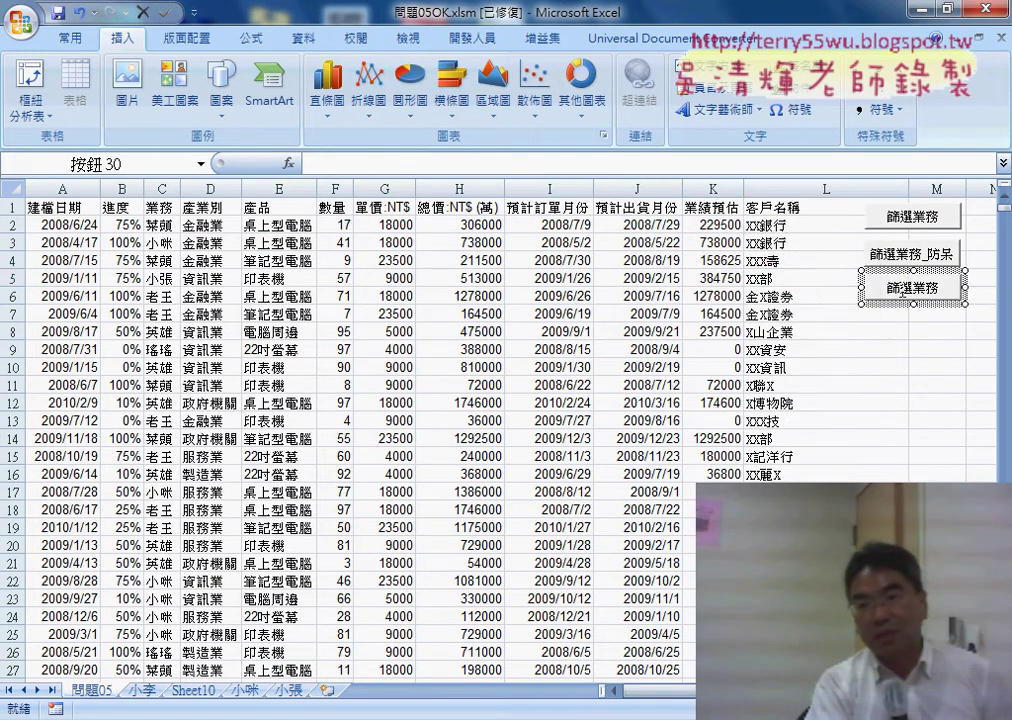
Assign the 篩選產業別 macro to the new button, copying the macro name.
{"action": "right_click", "coordinate": [893, 277]}
{"action": "left_click", "coordinate": [928, 497]}
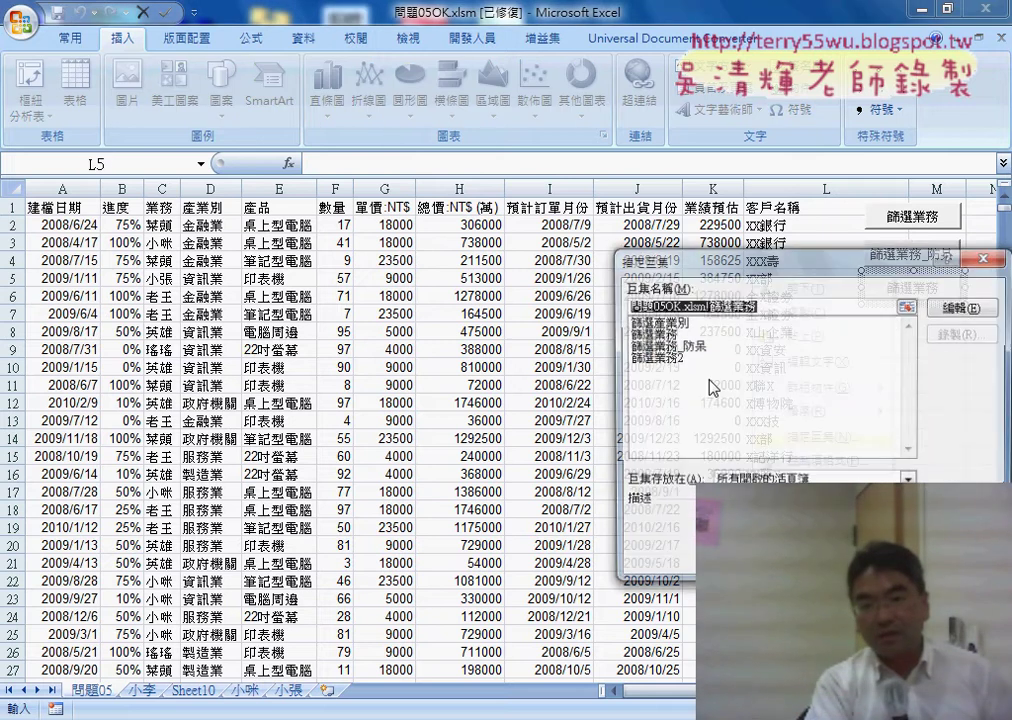
{"action": "left_click", "coordinate": [662, 322]}
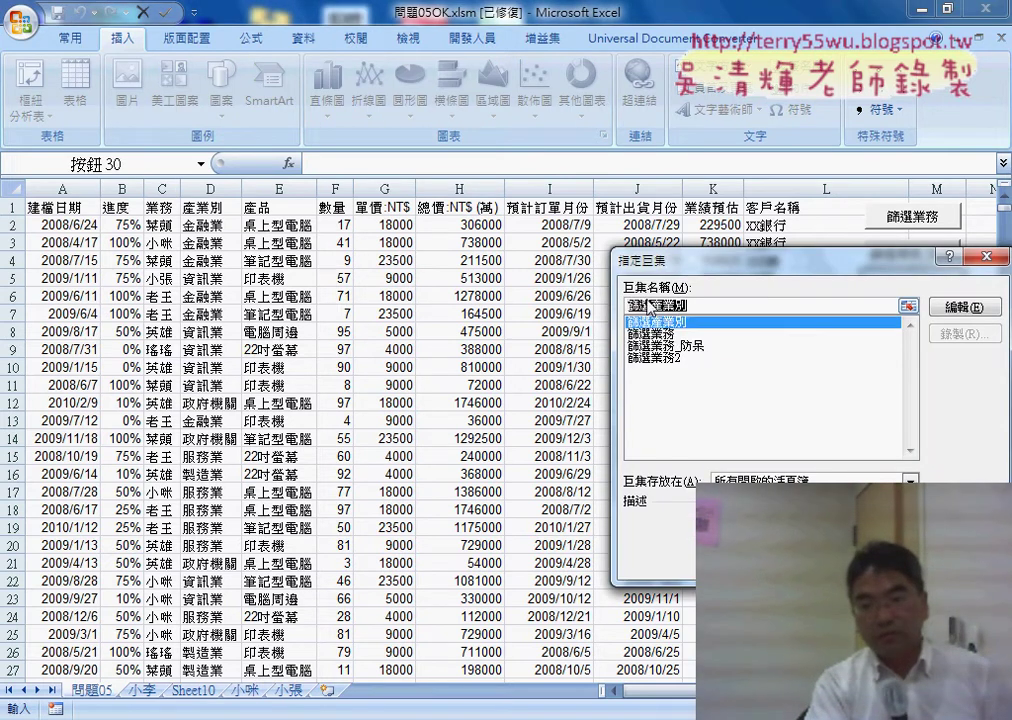
{"action": "right_click", "coordinate": [680, 305]}
{"action": "left_click", "coordinate": [720, 402]}
{"action": "key", "text": "Return"}
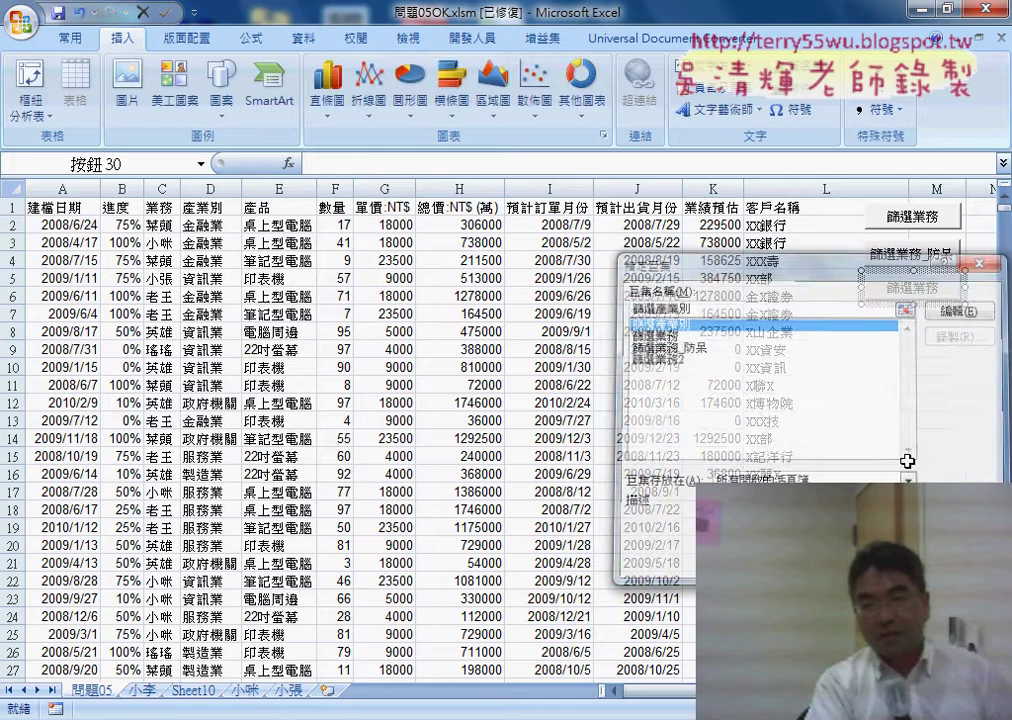
Relabel the button 篩選產業別 and run it.
{"action": "double_click", "coordinate": [892, 283]}
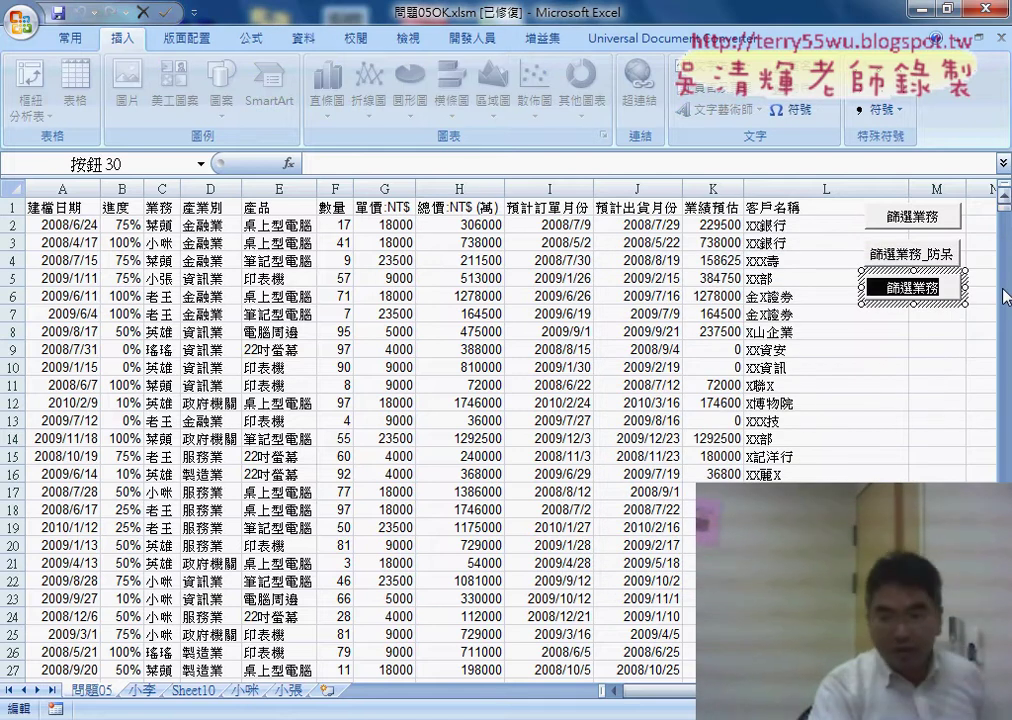
{"action": "key", "text": "ctrl+v"}
{"action": "left_click", "coordinate": [930, 353]}
{"action": "left_click", "coordinate": [900, 290]}
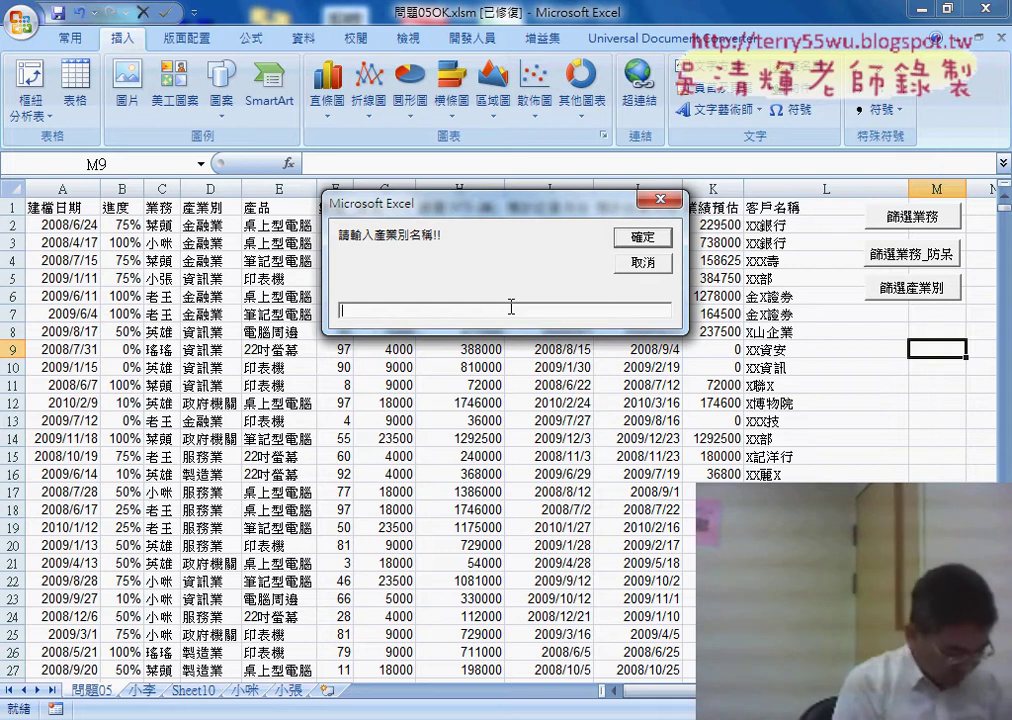
Enter 金融業 as the industry to filter and open the resulting 金融業 sheet.
{"action": "type", "text": "rup bj/6"}
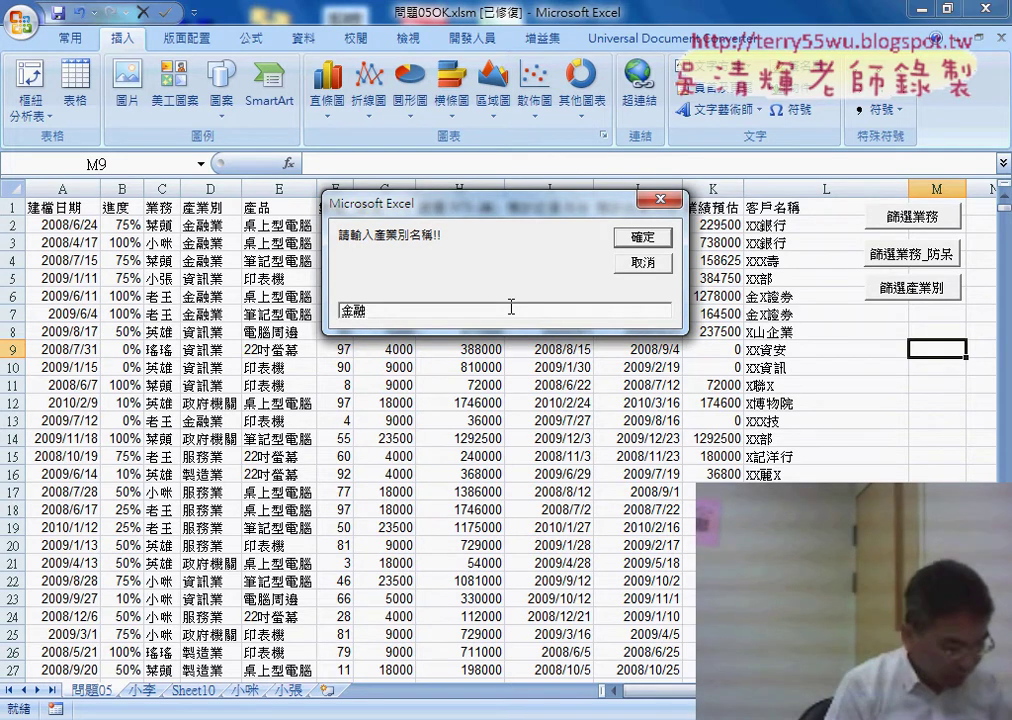
{"action": "type", "text": "u,4"}
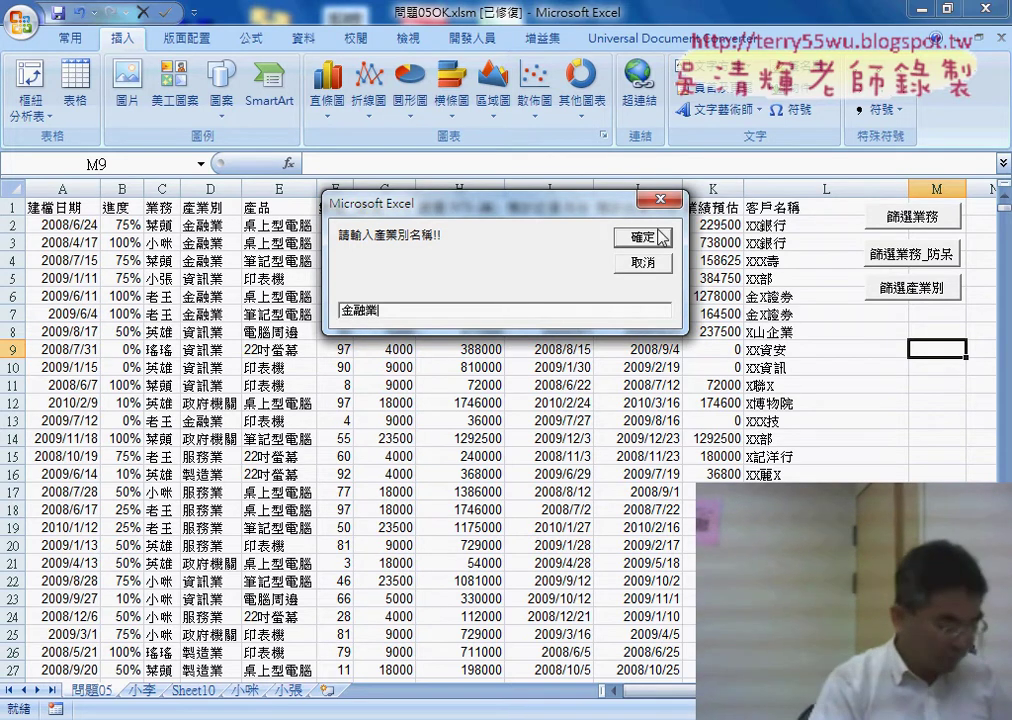
{"action": "left_click", "coordinate": [641, 236]}
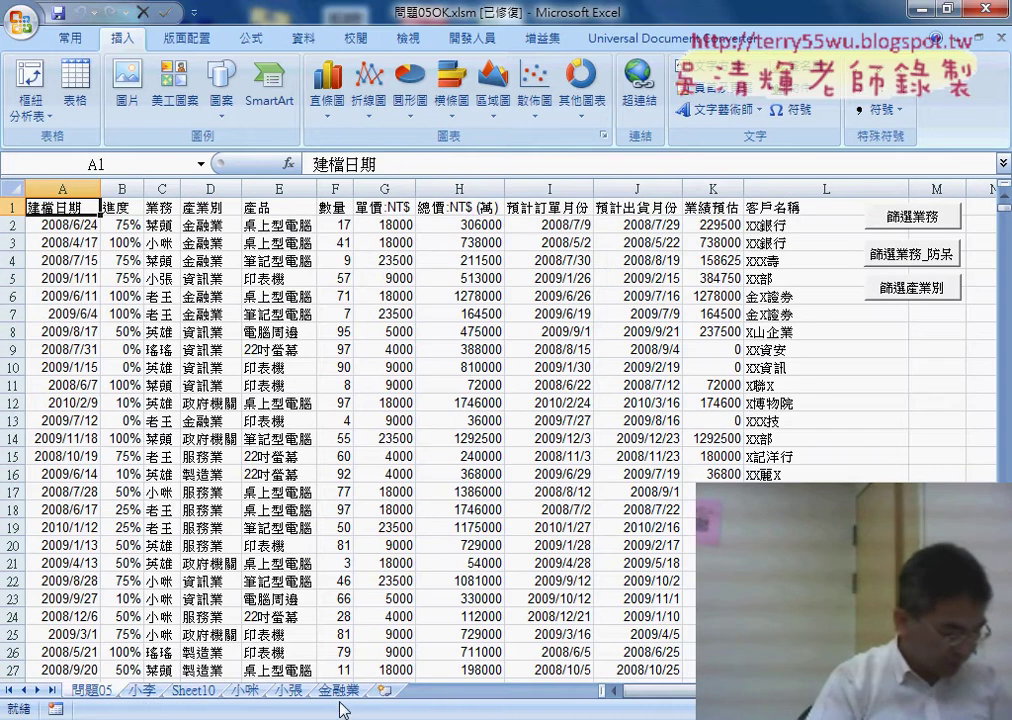
{"action": "left_click", "coordinate": [340, 694]}
Scroll through the 產業別 column to verify the 金融業 rows, then return to 問題05.
{"action": "left_click", "coordinate": [257, 190]}
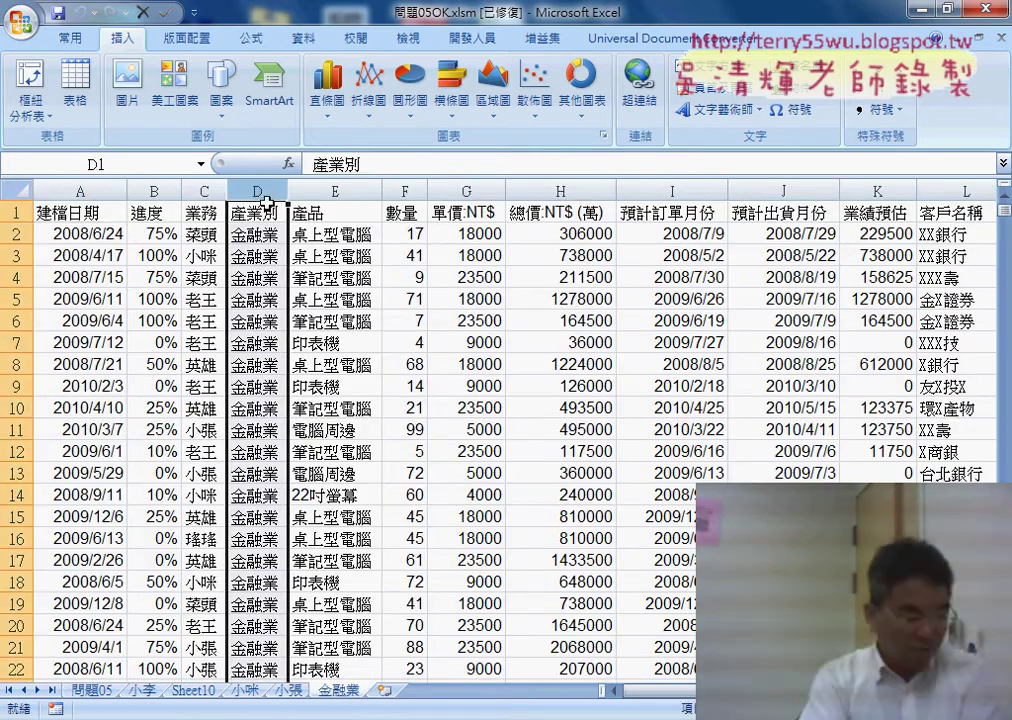
{"action": "scroll", "coordinate": [330, 515], "scroll_direction": "down", "scroll_amount": 1}
{"action": "scroll", "coordinate": [330, 515], "scroll_direction": "down", "scroll_amount": 3}
{"action": "scroll", "coordinate": [330, 515], "scroll_direction": "down", "scroll_amount": 1}
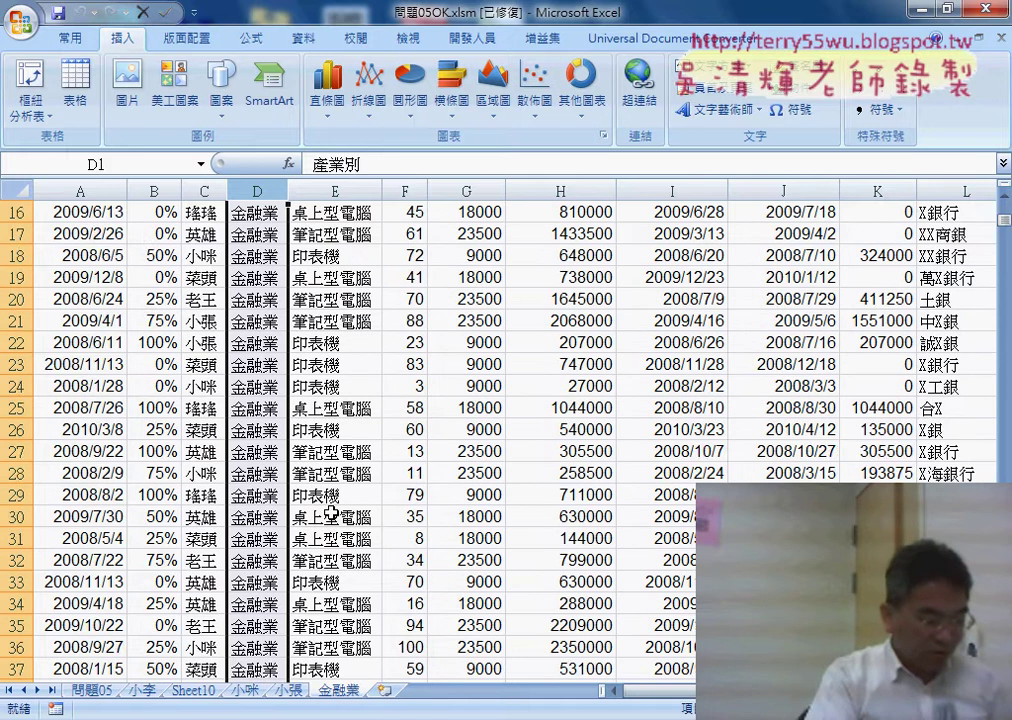
{"action": "scroll", "coordinate": [330, 515], "scroll_direction": "up", "scroll_amount": 5}
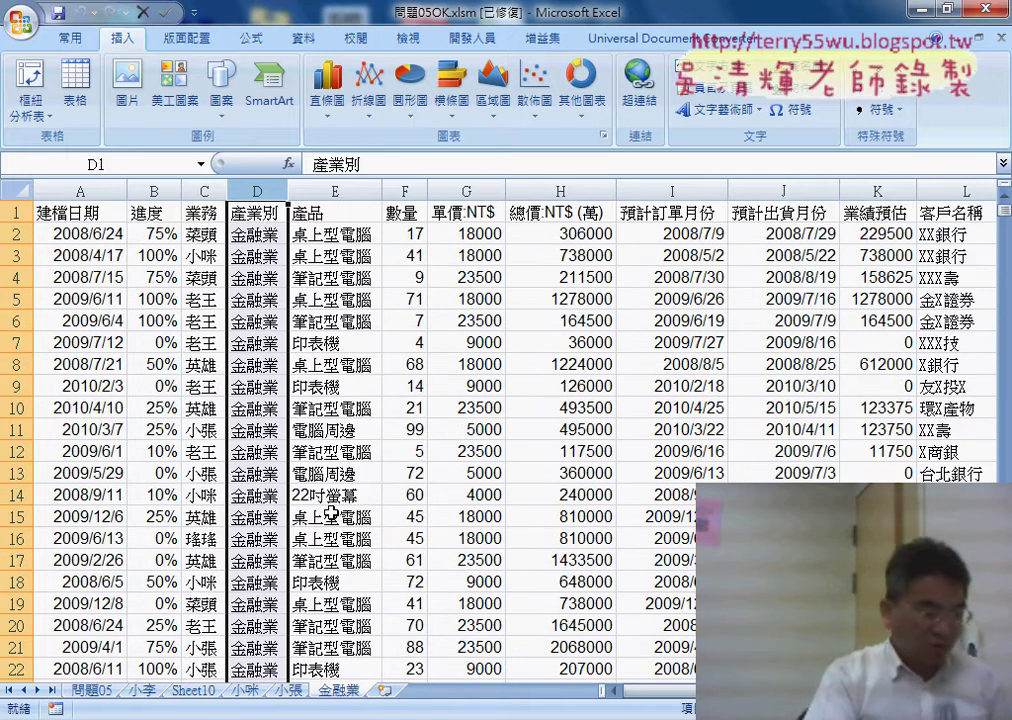
{"action": "left_click", "coordinate": [92, 690]}
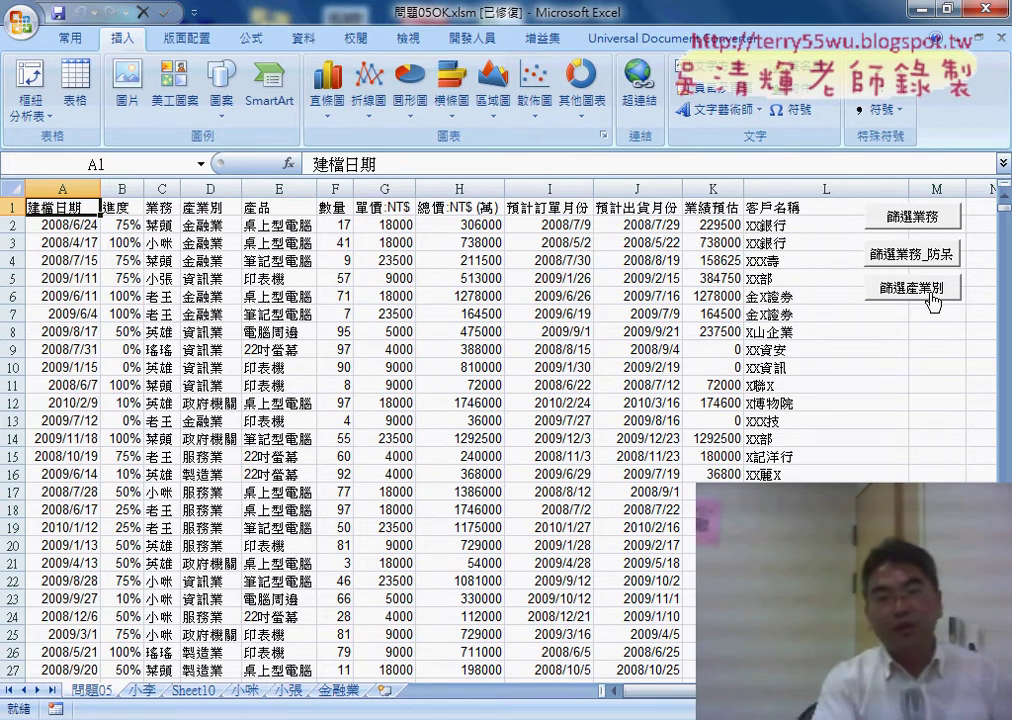
Open the 篩選產業別 button's macro code in the Visual Basic Editor through Assign Macro.
{"action": "left_click", "coordinate": [271, 186]}
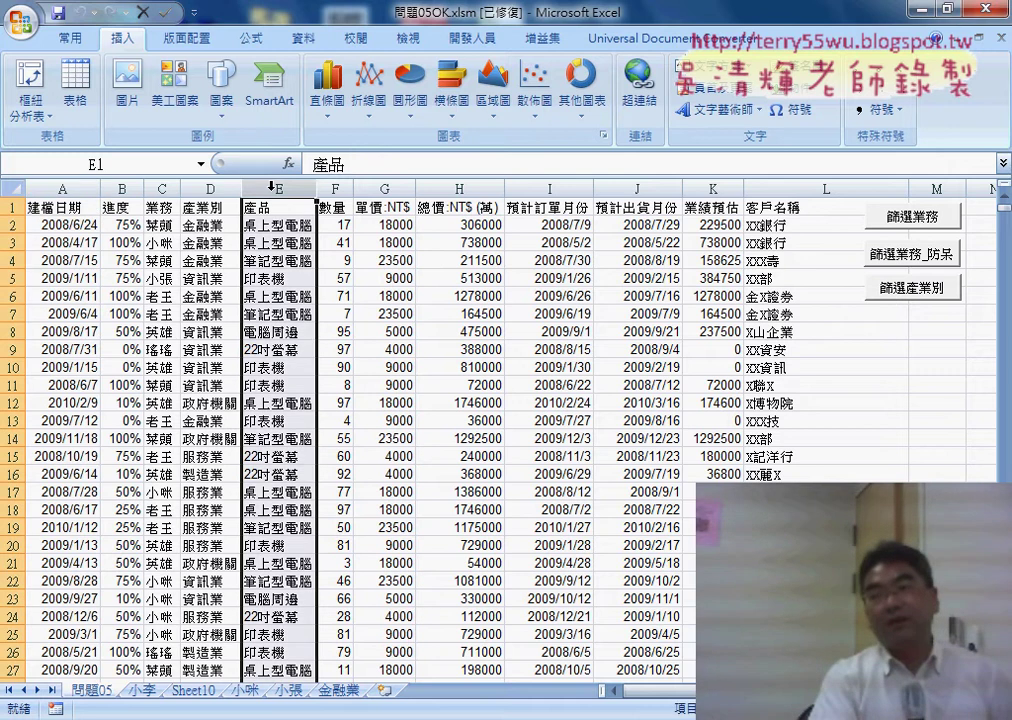
{"action": "right_click", "coordinate": [910, 297]}
{"action": "left_click", "coordinate": [878, 449]}
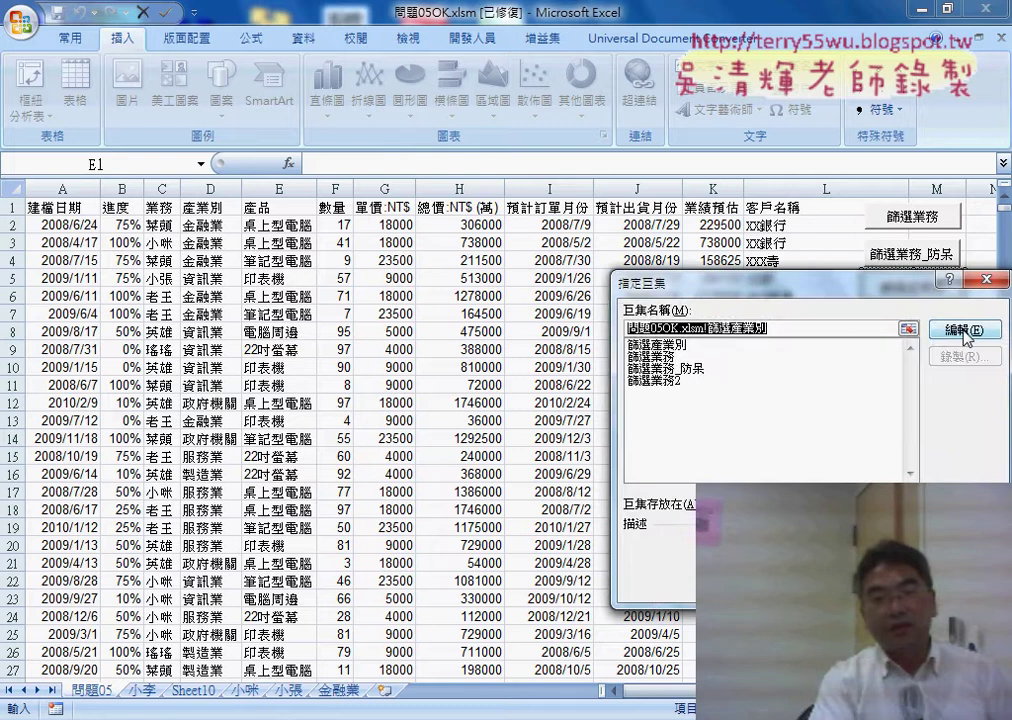
{"action": "left_click", "coordinate": [964, 331]}
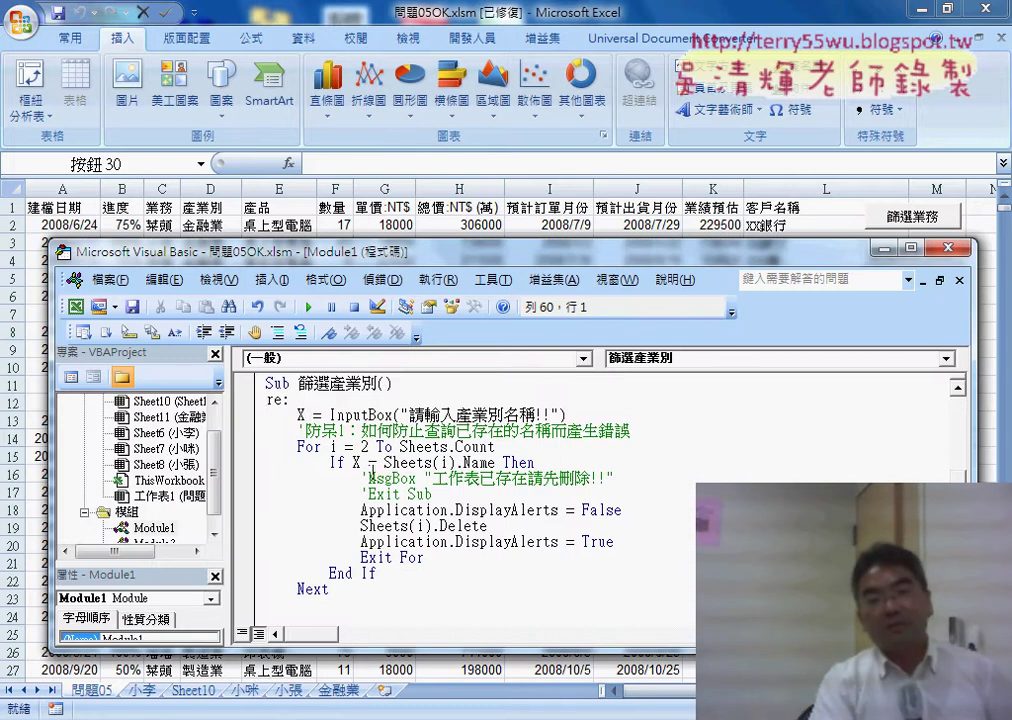
Highlight 產業別 in the prompt and scroll down to the filter code.
{"action": "left_click_drag", "start_coordinate": [456, 414], "coordinate": [501, 414]}
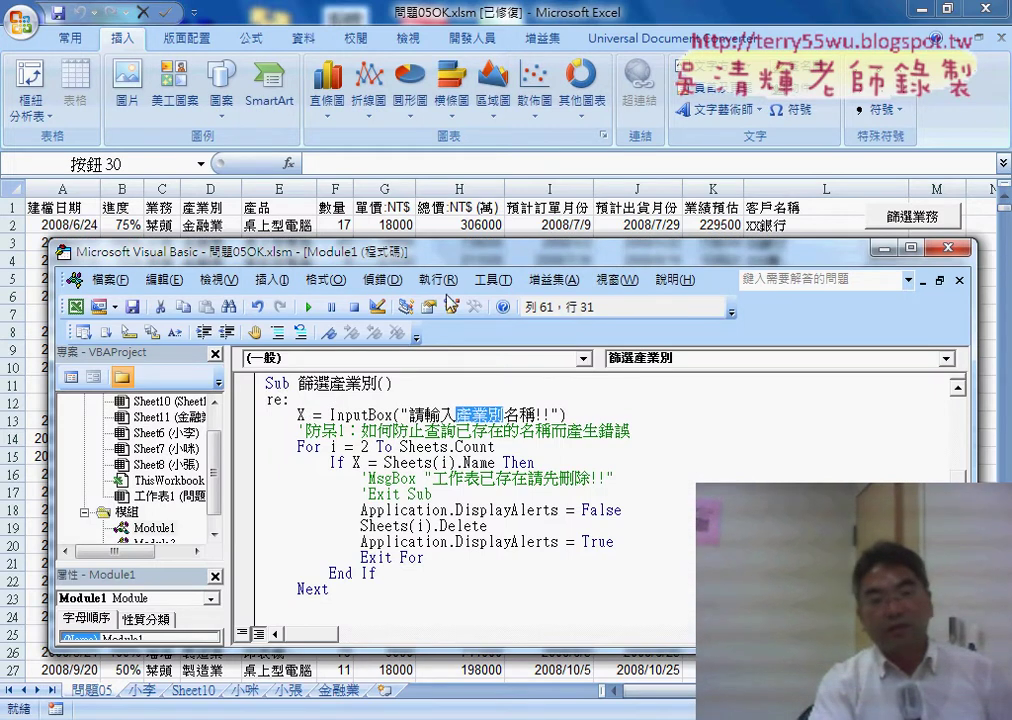
{"action": "left_click_drag", "start_coordinate": [433, 259], "coordinate": [446, 305]}
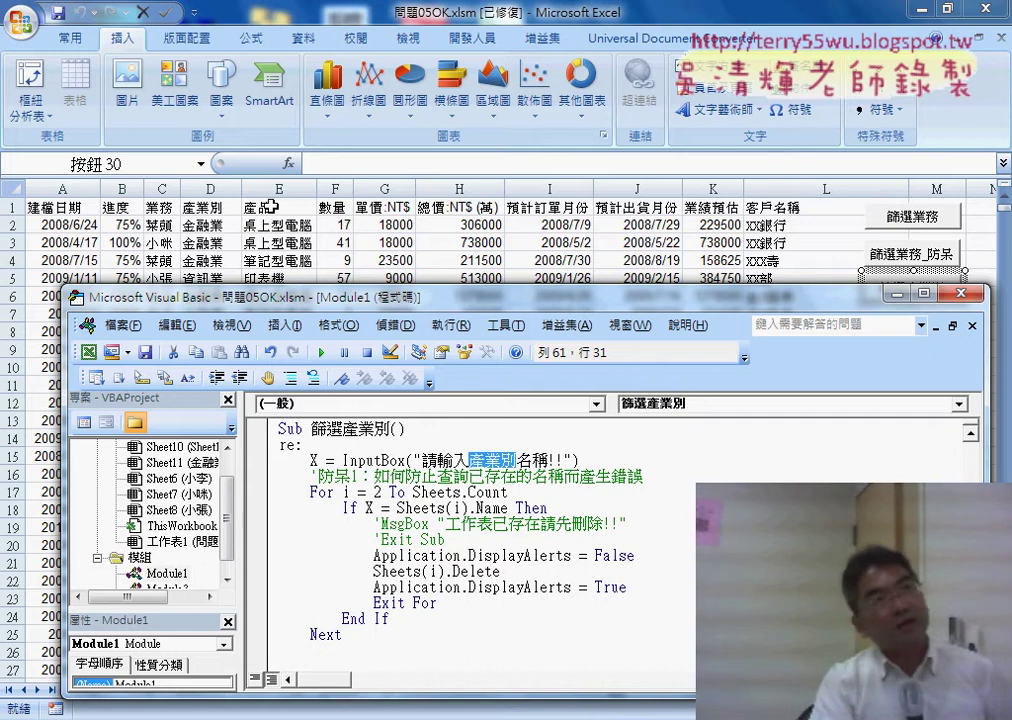
{"action": "scroll", "coordinate": [526, 481], "scroll_direction": "down", "scroll_amount": 4}
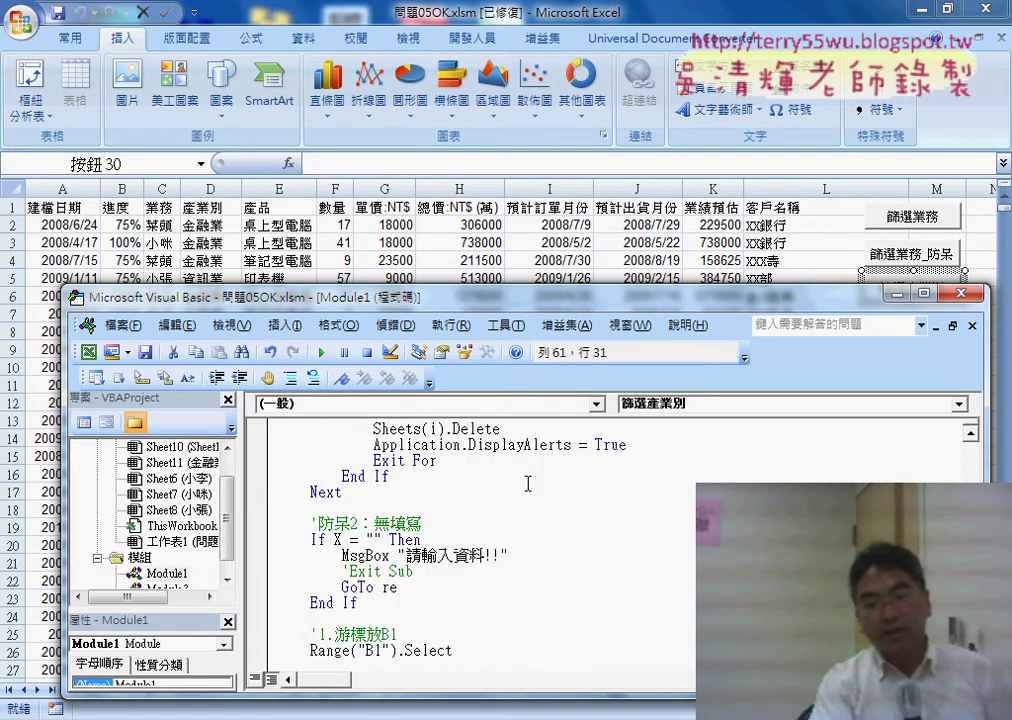
{"action": "scroll", "coordinate": [577, 511], "scroll_direction": "down", "scroll_amount": 3}
{"action": "left_click", "coordinate": [750, 523]}
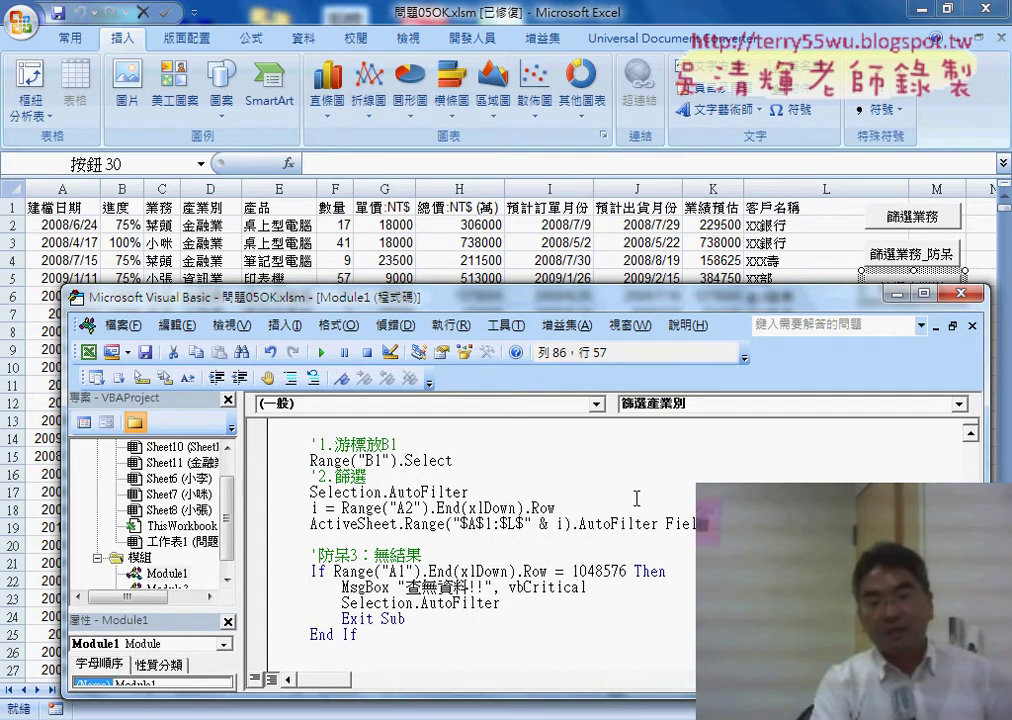
Select and delete the code body of the 篩選產業別 procedure.
{"action": "scroll", "coordinate": [529, 507], "scroll_direction": "up", "scroll_amount": 3}
{"action": "scroll", "coordinate": [529, 507], "scroll_direction": "up", "scroll_amount": 2}
{"action": "scroll", "coordinate": [529, 507], "scroll_direction": "up", "scroll_amount": 6}
{"action": "scroll", "coordinate": [529, 507], "scroll_direction": "up", "scroll_amount": 3}
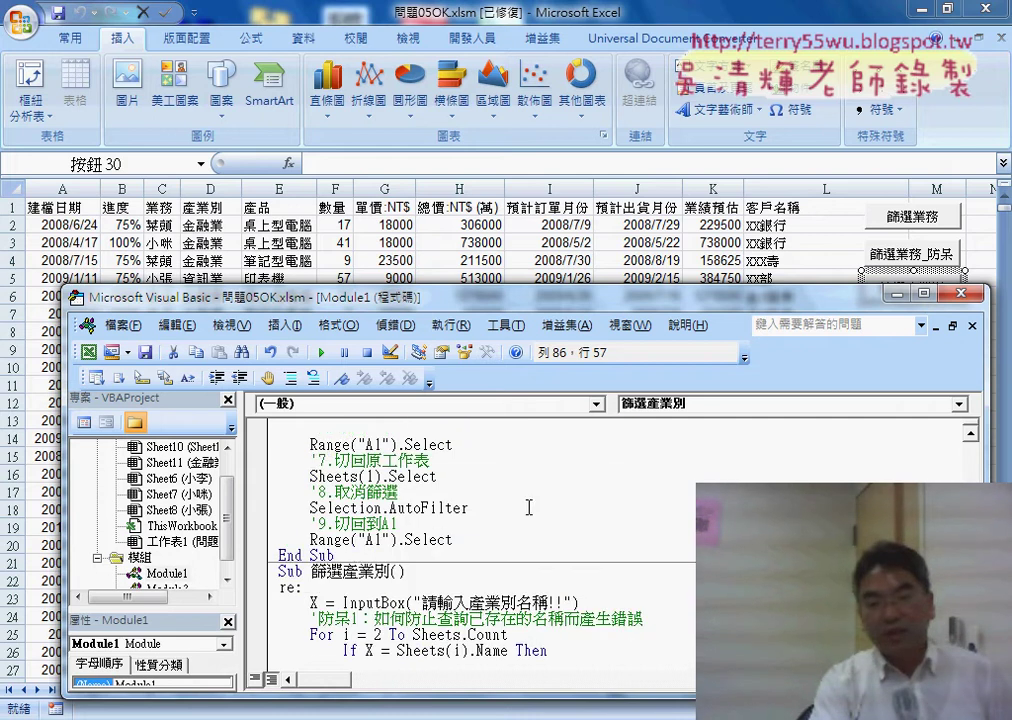
{"action": "left_click", "coordinate": [357, 553]}
{"action": "scroll", "coordinate": [357, 553], "scroll_direction": "up", "scroll_amount": 3}
{"action": "scroll", "coordinate": [357, 553], "scroll_direction": "up", "scroll_amount": 3}
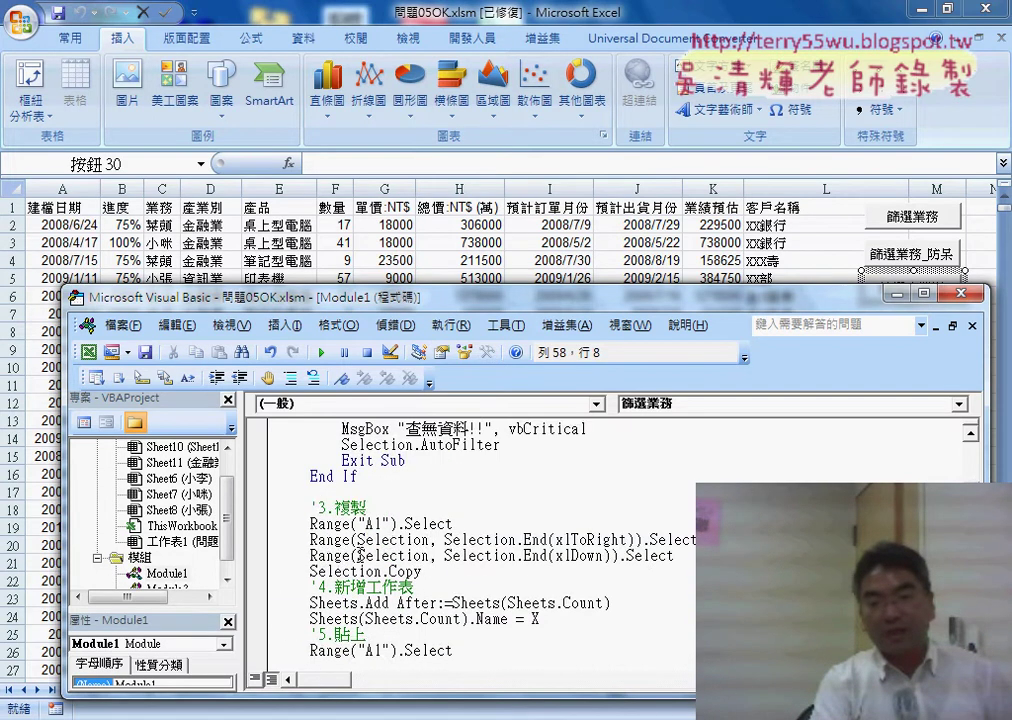
{"action": "scroll", "coordinate": [357, 553], "scroll_direction": "down", "scroll_amount": 1}
{"action": "scroll", "coordinate": [359, 553], "scroll_direction": "down", "scroll_amount": 4}
{"action": "scroll", "coordinate": [335, 508], "scroll_direction": "down", "scroll_amount": 4}
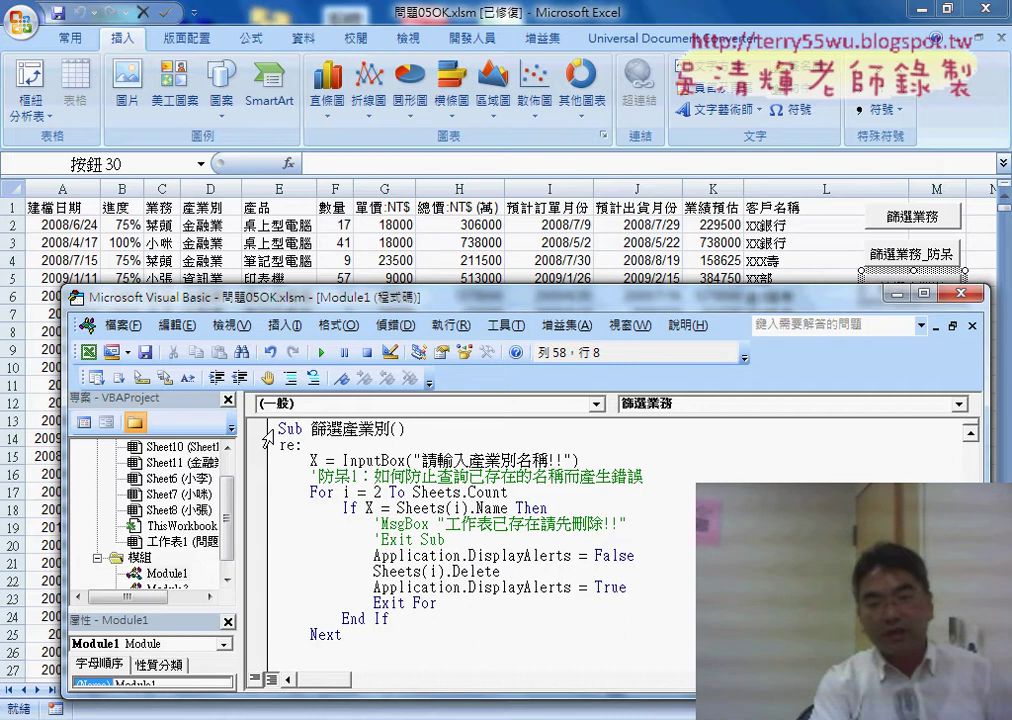
{"action": "left_click", "coordinate": [267, 433]}
{"action": "scroll", "coordinate": [267, 510], "scroll_direction": "down", "scroll_amount": 4}
{"action": "scroll", "coordinate": [267, 510], "scroll_direction": "down", "scroll_amount": 4}
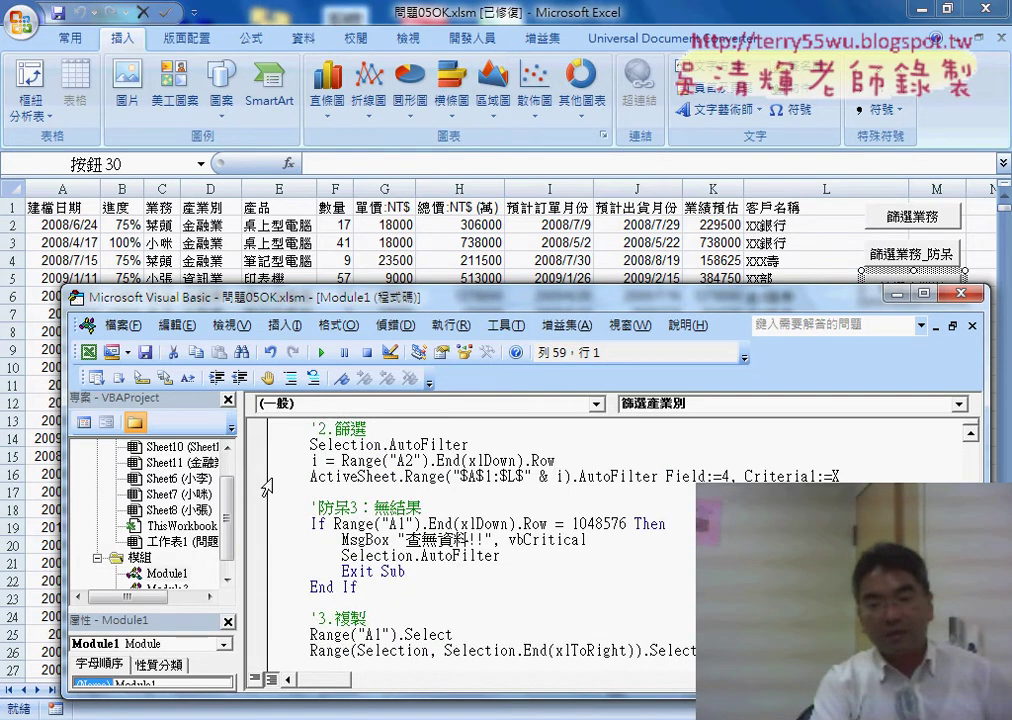
{"action": "scroll", "coordinate": [267, 510], "scroll_direction": "down", "scroll_amount": 3}
{"action": "scroll", "coordinate": [267, 510], "scroll_direction": "down", "scroll_amount": 4}
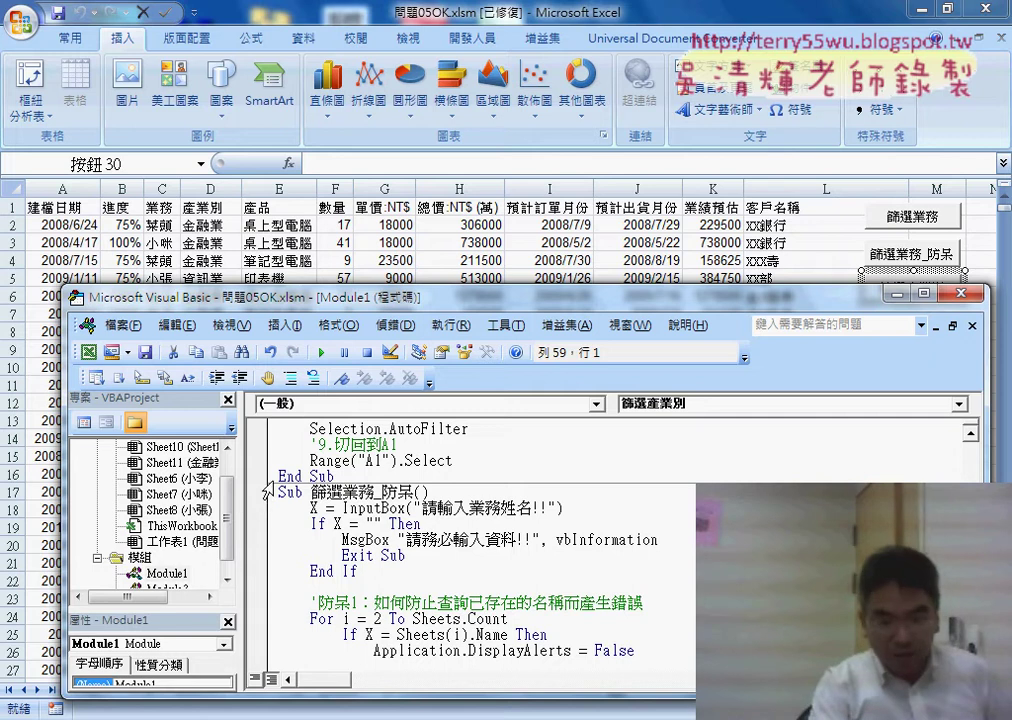
{"action": "left_click_drag", "start_coordinate": [268, 485], "coordinate": [309, 428]}
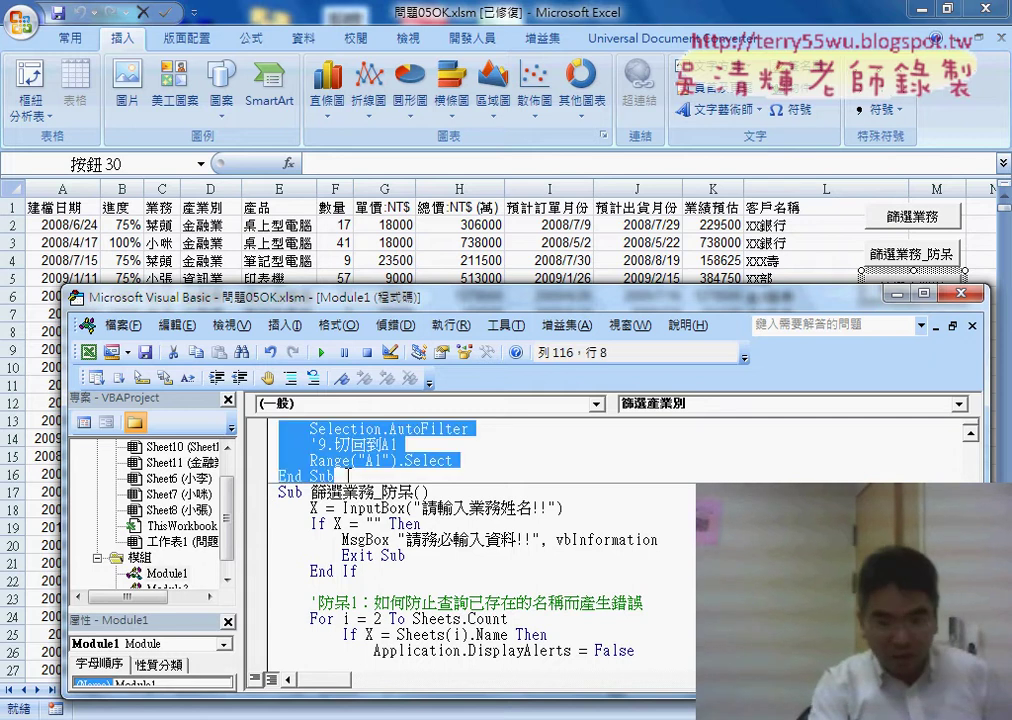
{"action": "key", "text": "Delete"}
Delete the leftover Sub 篩選產業別() line.
{"action": "scroll", "coordinate": [349, 477], "scroll_direction": "up", "scroll_amount": 3}
{"action": "scroll", "coordinate": [349, 477], "scroll_direction": "up", "scroll_amount": 3}
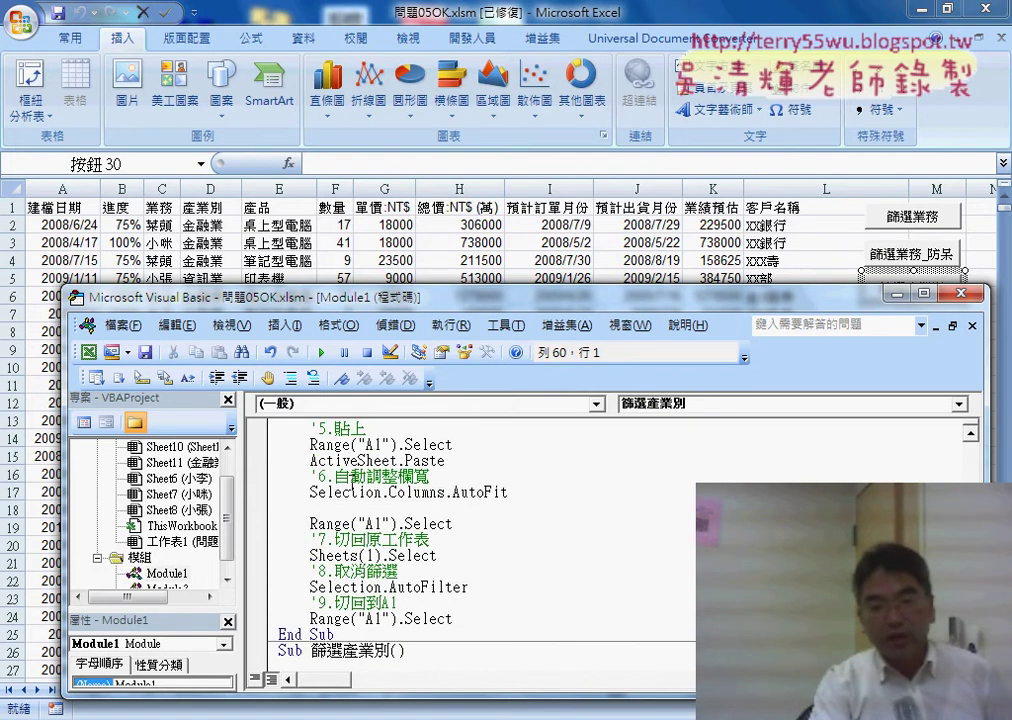
{"action": "scroll", "coordinate": [349, 477], "scroll_direction": "down", "scroll_amount": 2}
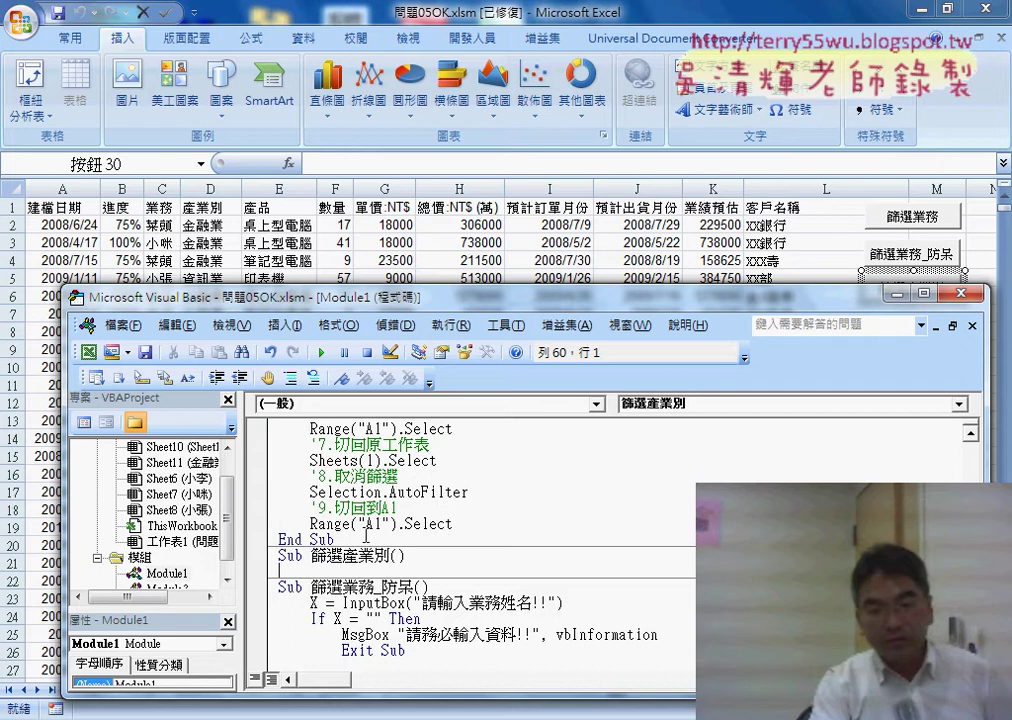
{"action": "left_click_drag", "start_coordinate": [290, 571], "coordinate": [280, 555]}
{"action": "key", "text": "Delete"}
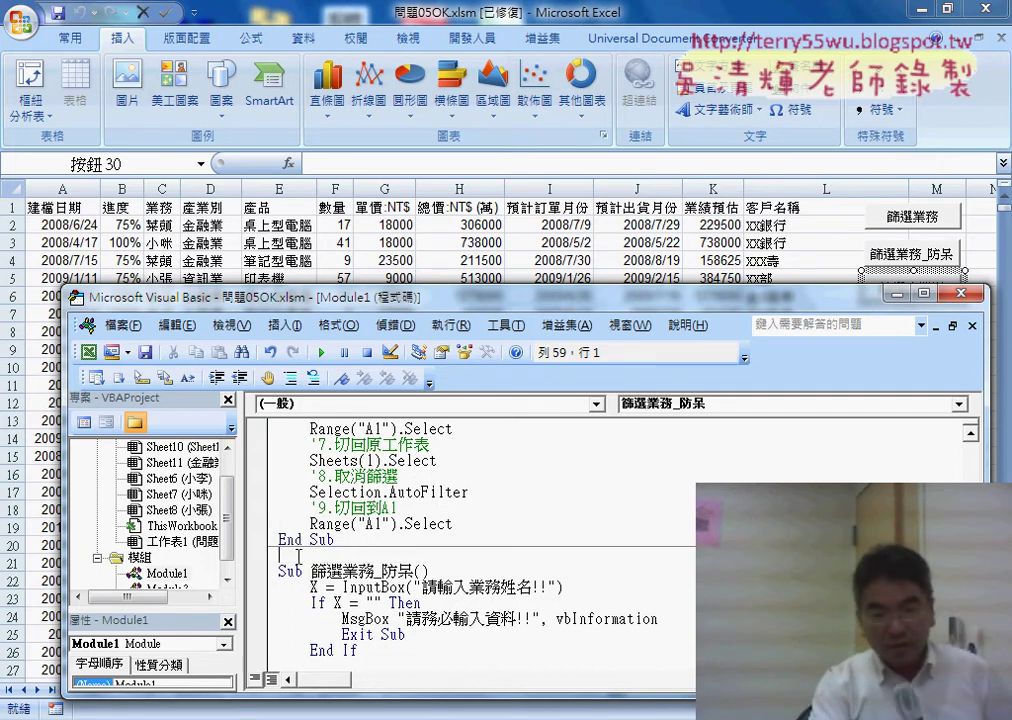
Rename Sub 篩選業務 to Sub 篩選 by deleting 業務 from its header.
{"action": "scroll", "coordinate": [297, 555], "scroll_direction": "up", "scroll_amount": 3}
{"action": "scroll", "coordinate": [297, 555], "scroll_direction": "up", "scroll_amount": 6}
{"action": "scroll", "coordinate": [297, 555], "scroll_direction": "up", "scroll_amount": 2}
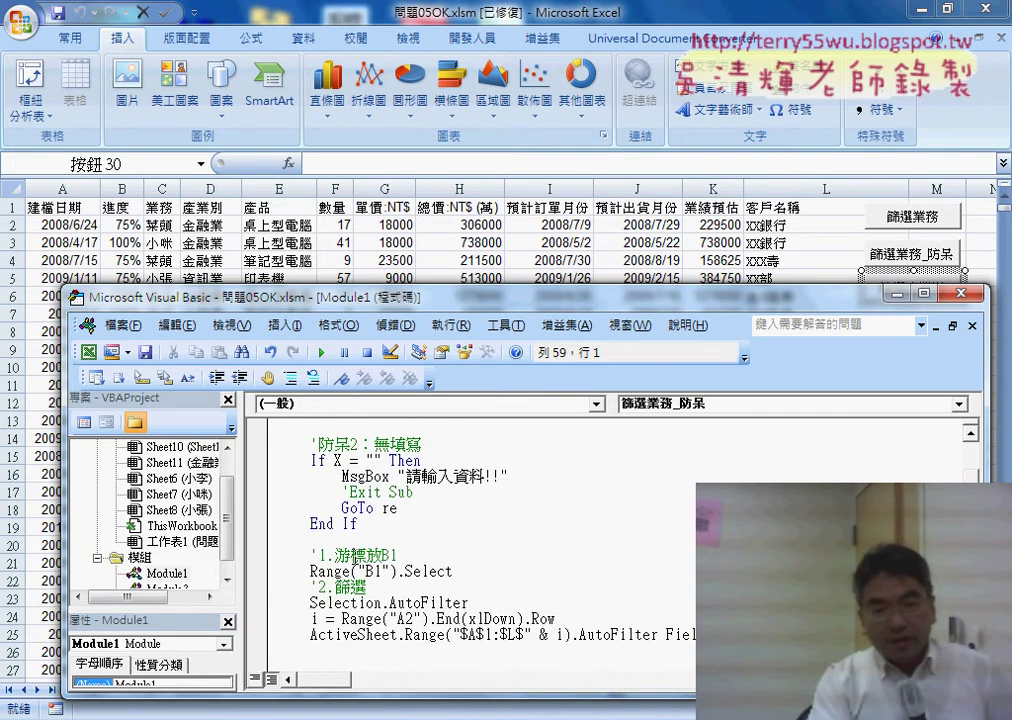
{"action": "scroll", "coordinate": [355, 555], "scroll_direction": "up", "scroll_amount": 5}
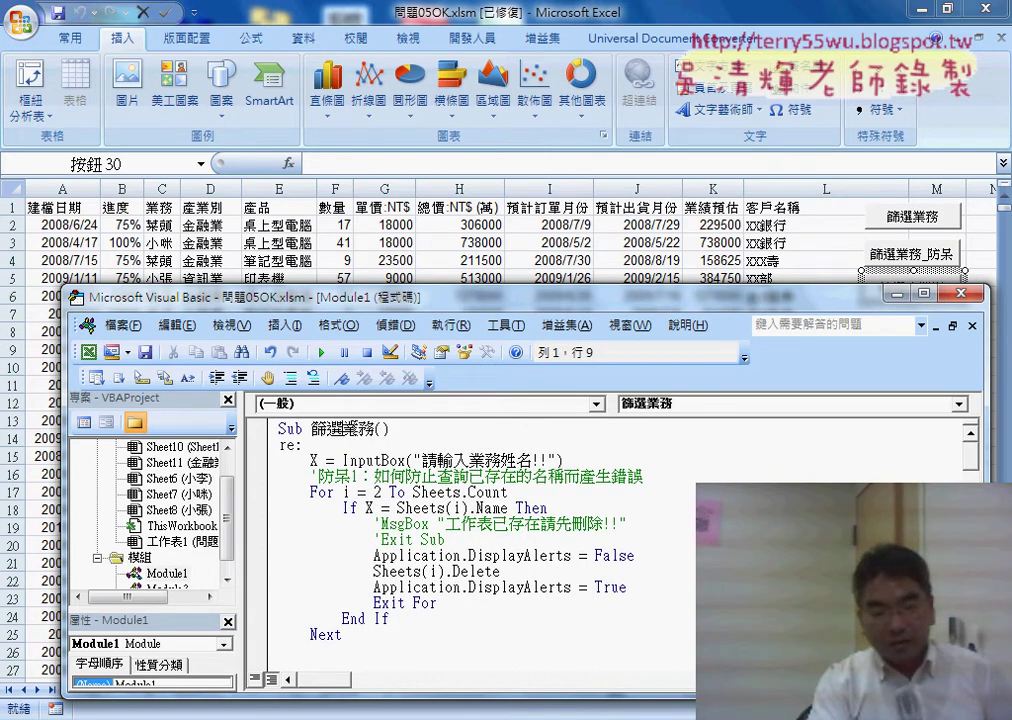
{"action": "left_click_drag", "start_coordinate": [343, 430], "coordinate": [373, 430]}
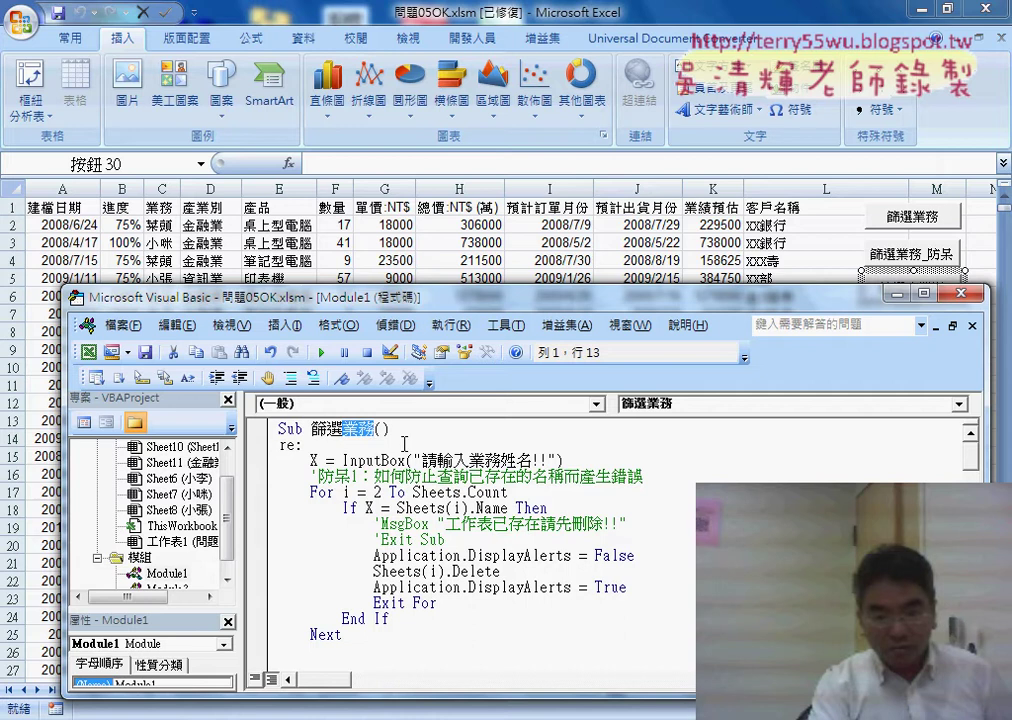
{"action": "key", "text": "Delete"}
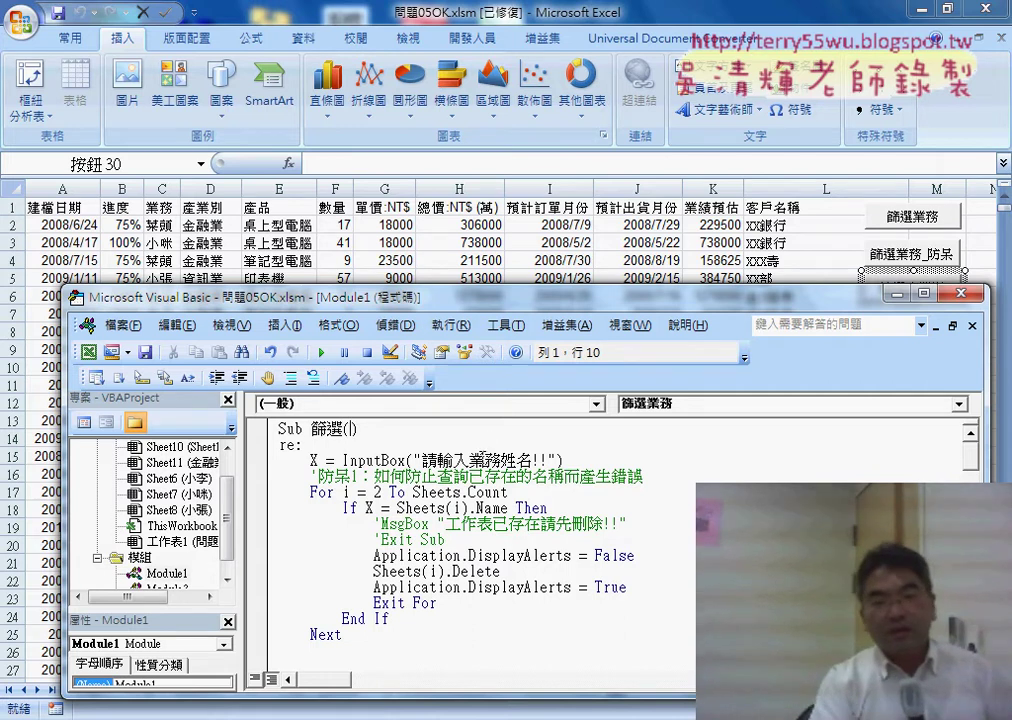
Review the hard-coded 業務姓名 prompt wording and the Field:=3 column in the filter macro.
{"action": "left_click_drag", "start_coordinate": [469, 460], "coordinate": [533, 460]}
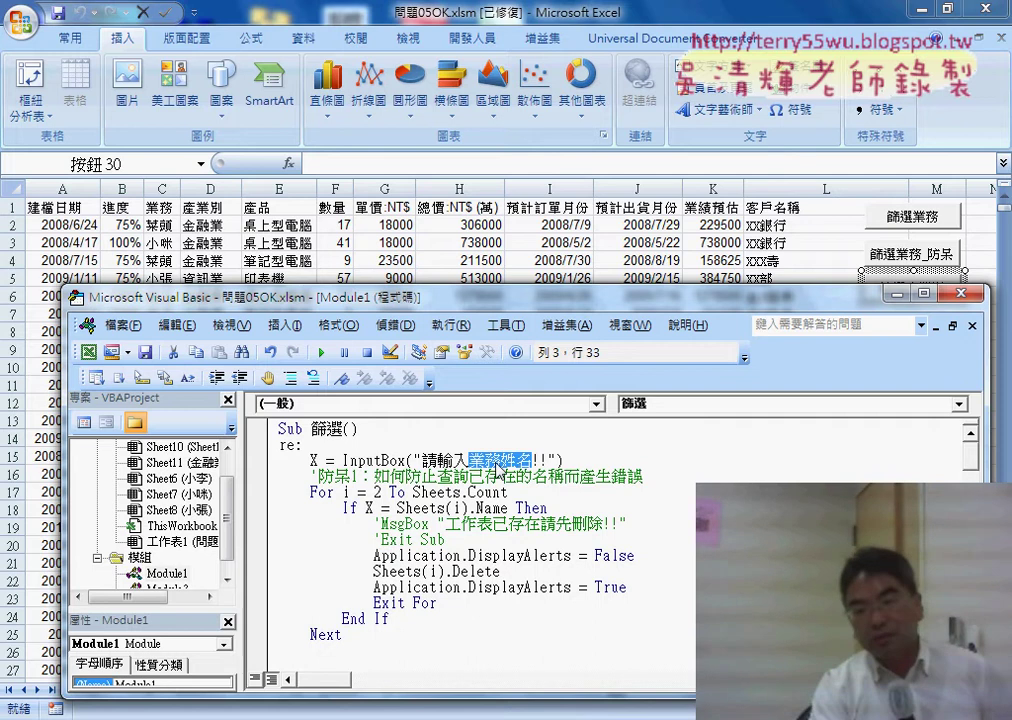
{"action": "scroll", "coordinate": [497, 468], "scroll_direction": "down", "scroll_amount": 3}
{"action": "scroll", "coordinate": [497, 468], "scroll_direction": "down", "scroll_amount": 4}
{"action": "scroll", "coordinate": [497, 468], "scroll_direction": "down", "scroll_amount": 1}
{"action": "left_click_drag", "start_coordinate": [728, 477], "coordinate": [722, 477]}
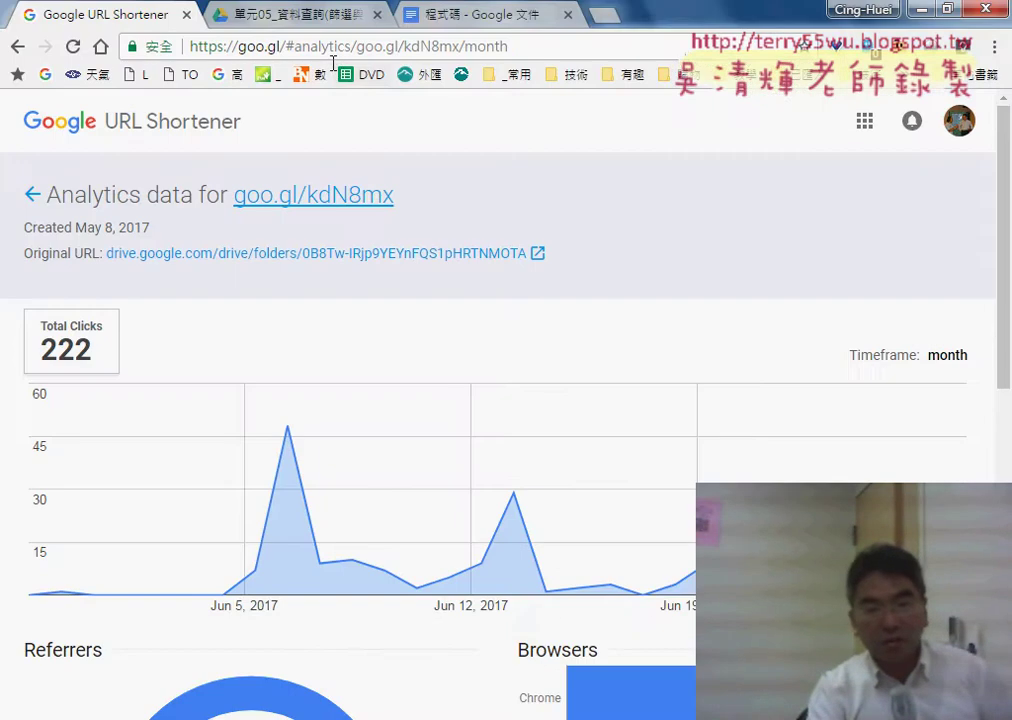
Find the shared filter Sub's 名稱/欄數 parameter list in the 程式碼 Google Doc, then return to VBA.
{"action": "key", "text": "ctrl+Tab"}
{"action": "key", "text": "ctrl+Tab"}
{"action": "scroll", "coordinate": [436, 323], "scroll_direction": "up", "scroll_amount": 2}
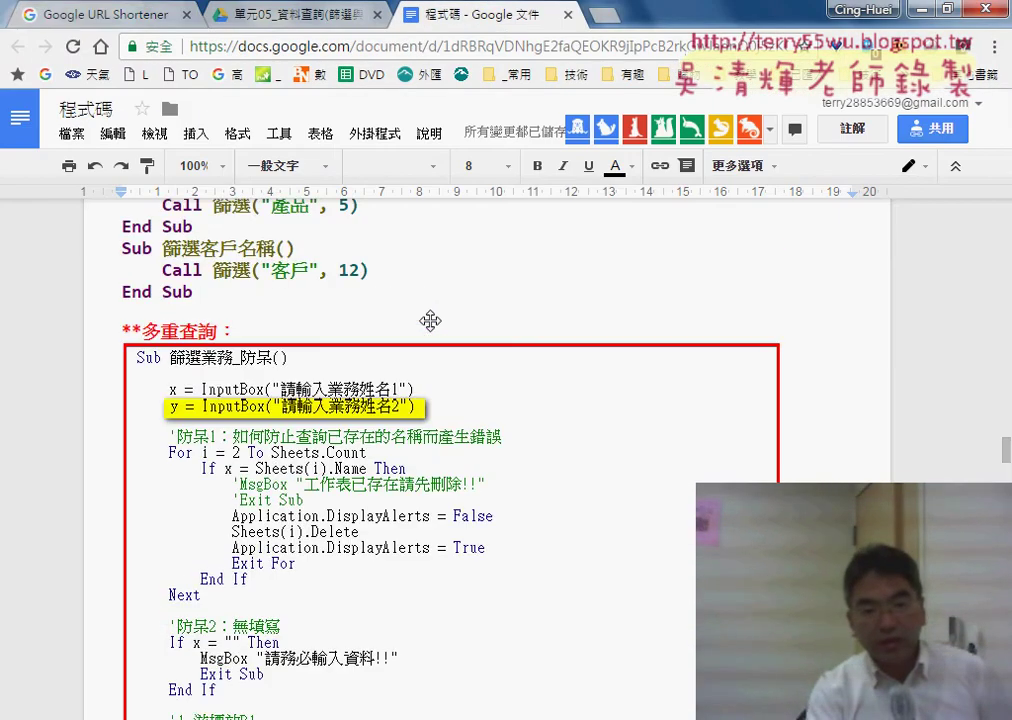
{"action": "scroll", "coordinate": [430, 320], "scroll_direction": "up", "scroll_amount": 5}
{"action": "scroll", "coordinate": [430, 320], "scroll_direction": "up", "scroll_amount": 5}
{"action": "scroll", "coordinate": [425, 323], "scroll_direction": "up", "scroll_amount": 5}
{"action": "scroll", "coordinate": [419, 326], "scroll_direction": "up", "scroll_amount": 1}
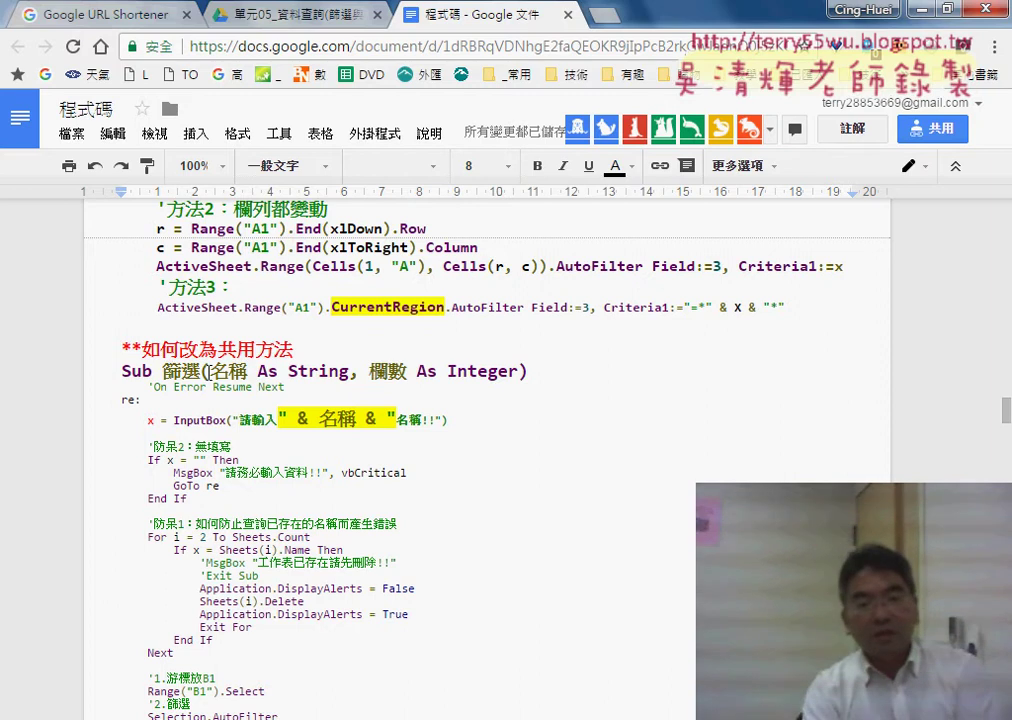
{"action": "left_click_drag", "start_coordinate": [205, 371], "coordinate": [532, 369]}
{"action": "key", "text": "ctrl+c"}
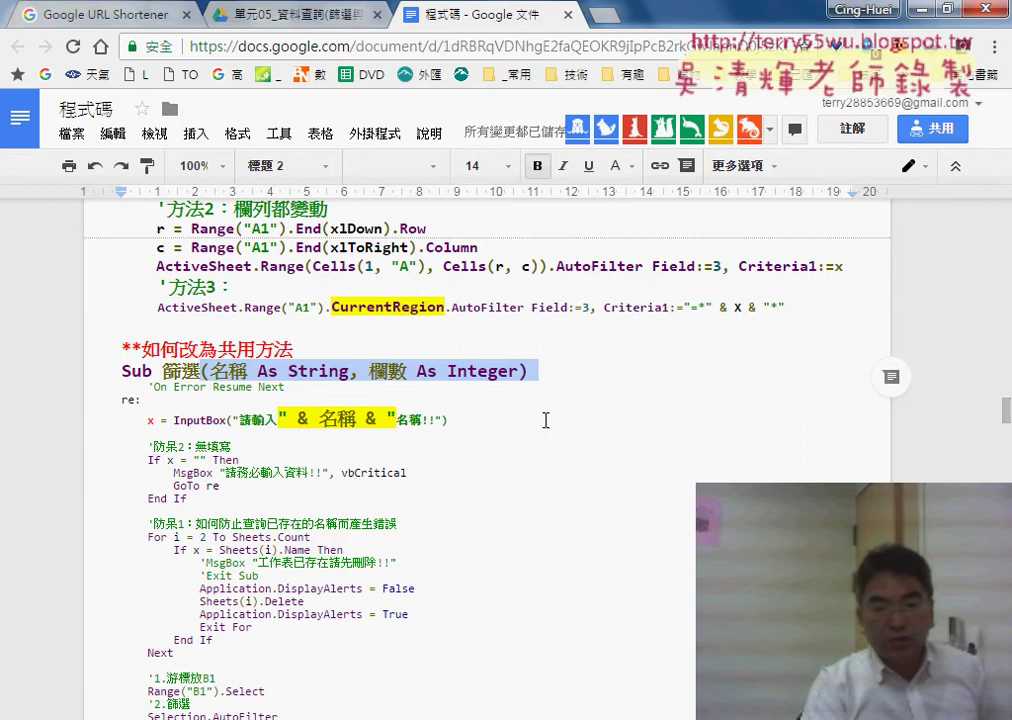
{"action": "scroll", "coordinate": [546, 420], "scroll_direction": "down", "scroll_amount": 4}
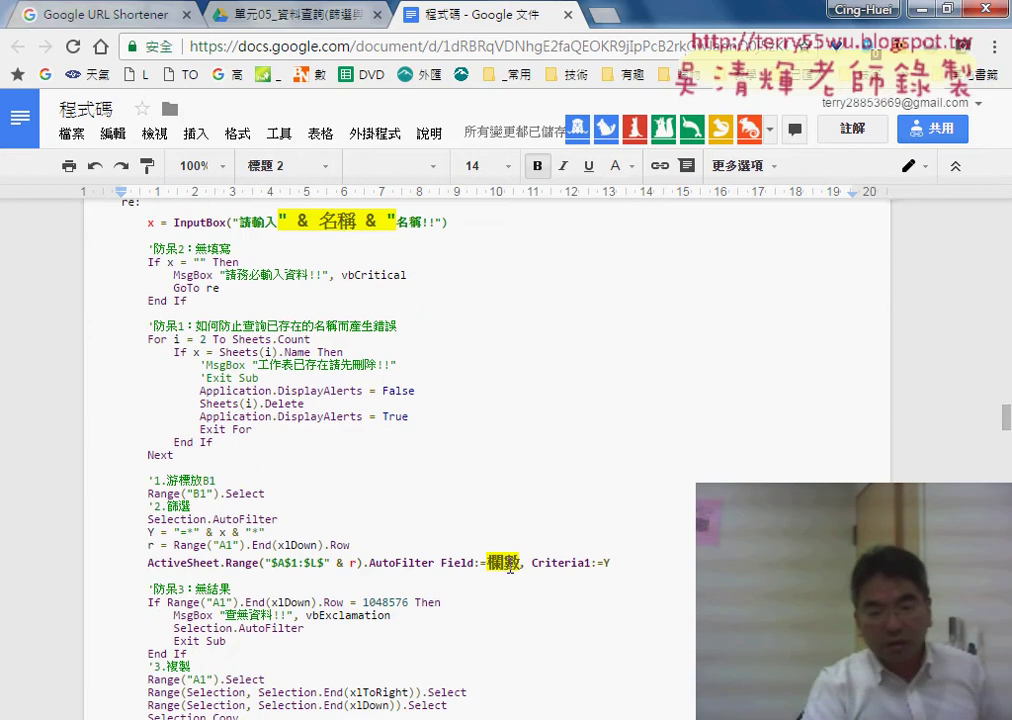
{"action": "scroll", "coordinate": [510, 568], "scroll_direction": "down", "scroll_amount": 4}
{"action": "scroll", "coordinate": [512, 567], "scroll_direction": "down", "scroll_amount": 4}
{"action": "scroll", "coordinate": [512, 567], "scroll_direction": "up", "scroll_amount": 2}
{"action": "scroll", "coordinate": [511, 563], "scroll_direction": "up", "scroll_amount": 6}
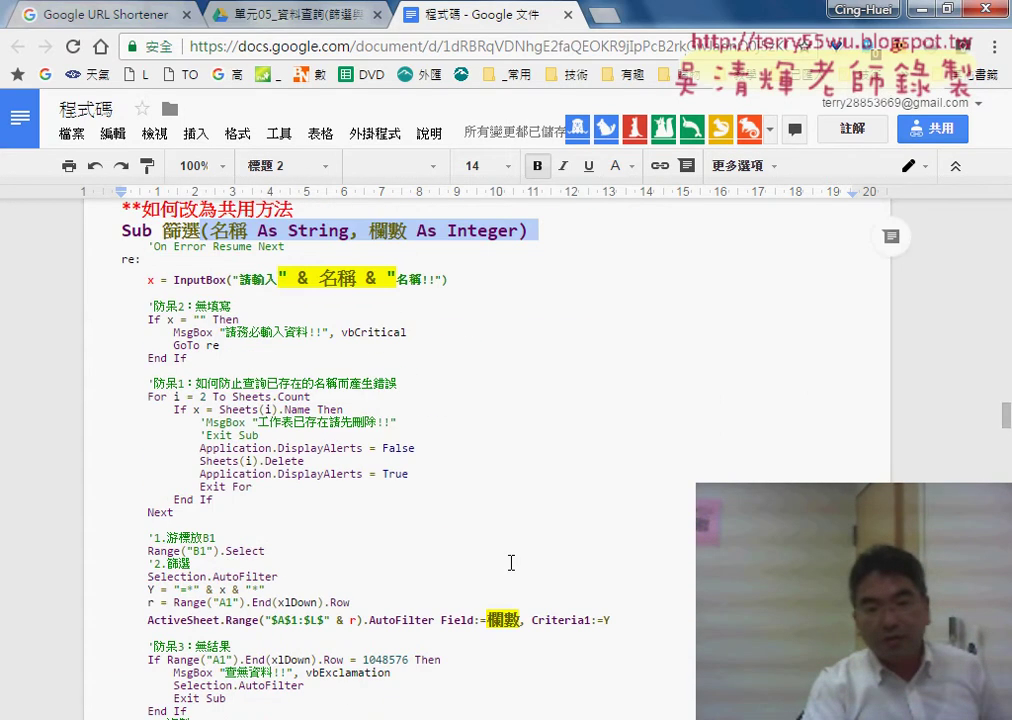
{"action": "scroll", "coordinate": [510, 563], "scroll_direction": "up", "scroll_amount": 3}
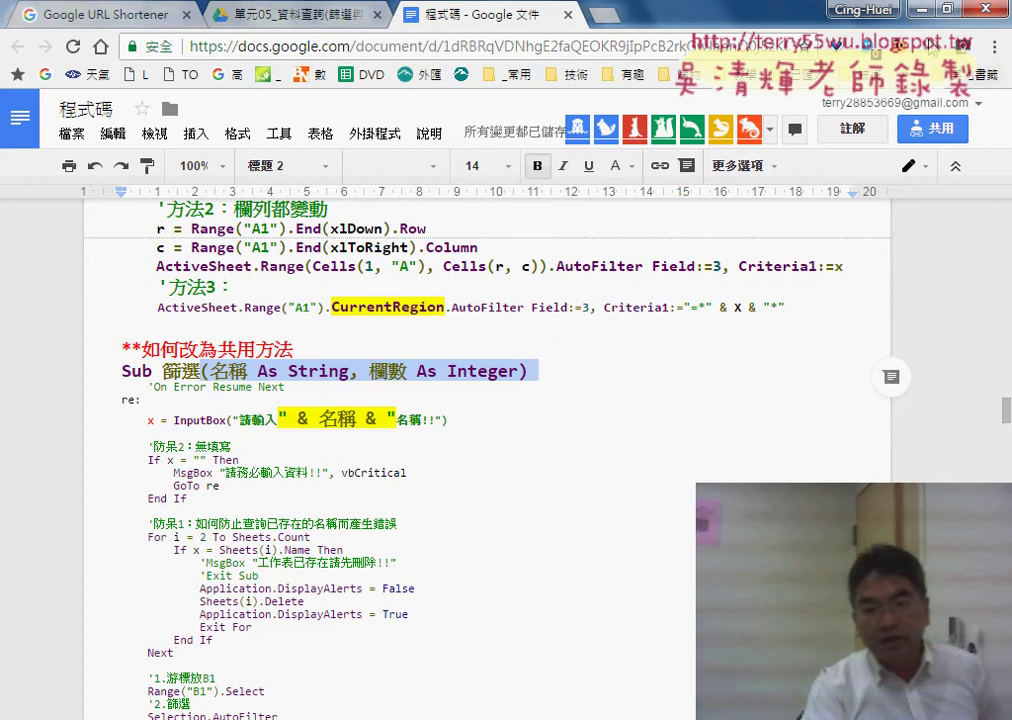
{"action": "key", "text": "alt+Tab"}
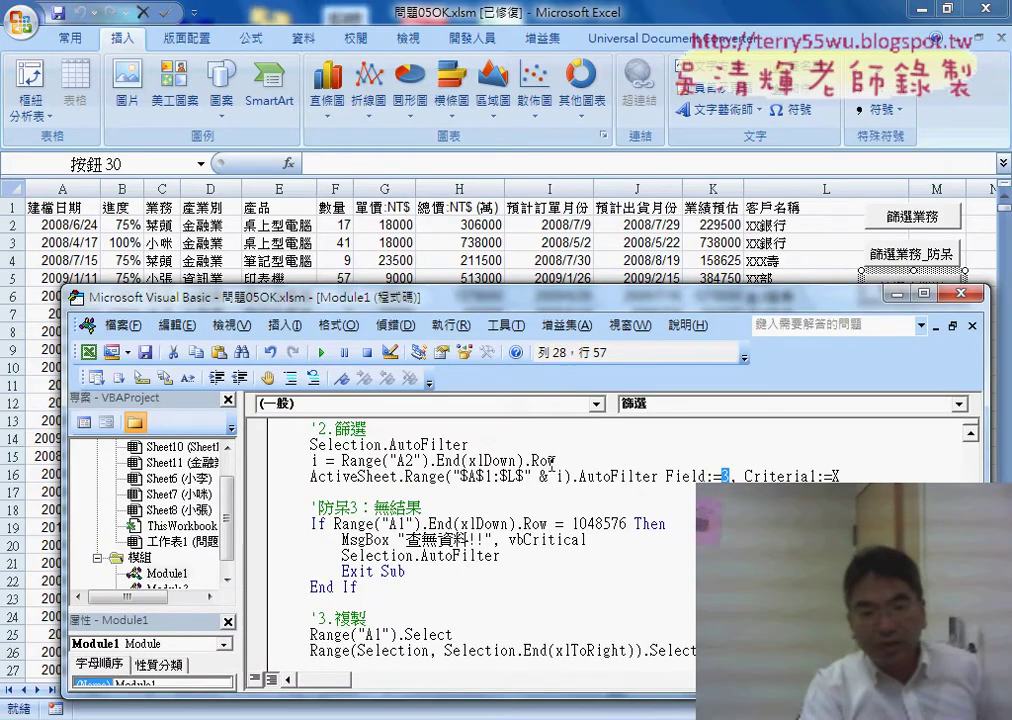
Replace the empty () after Sub 篩選 with (名稱 As String, 欄數 As Integer).
{"action": "scroll", "coordinate": [551, 463], "scroll_direction": "up", "scroll_amount": 5}
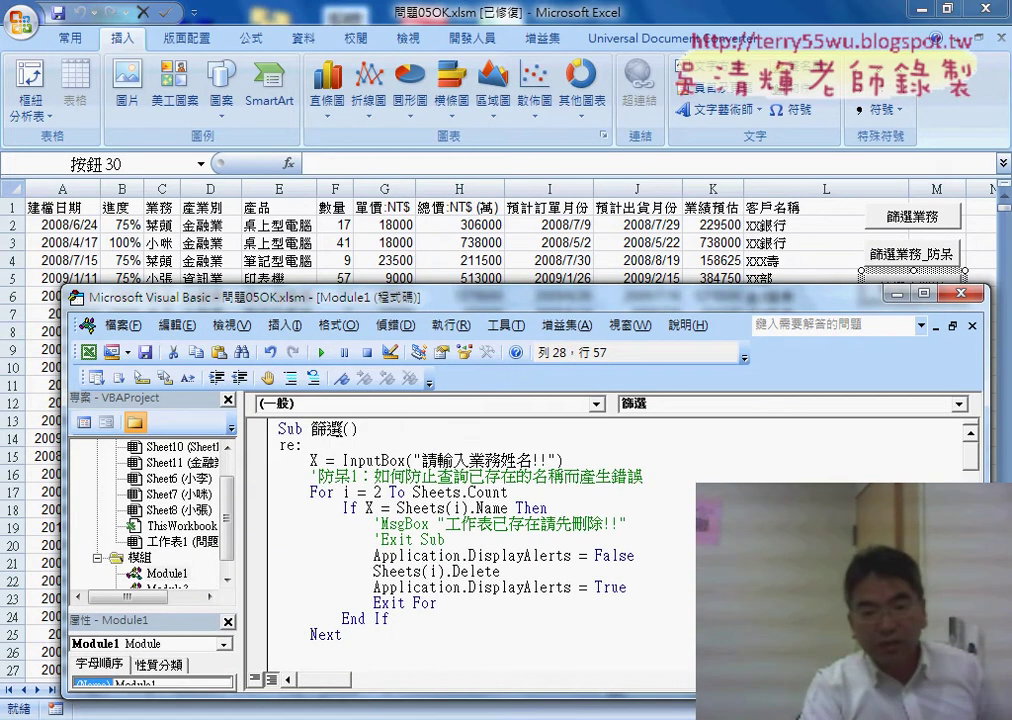
{"action": "left_click_drag", "start_coordinate": [344, 429], "coordinate": [372, 429]}
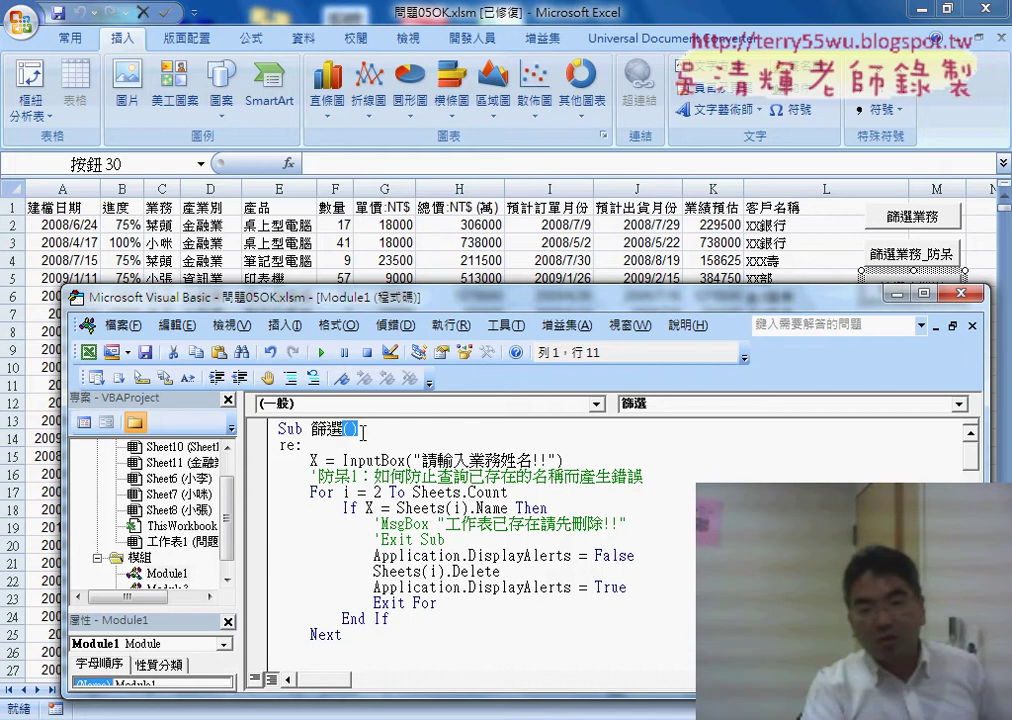
{"action": "key", "text": "ctrl+v"}
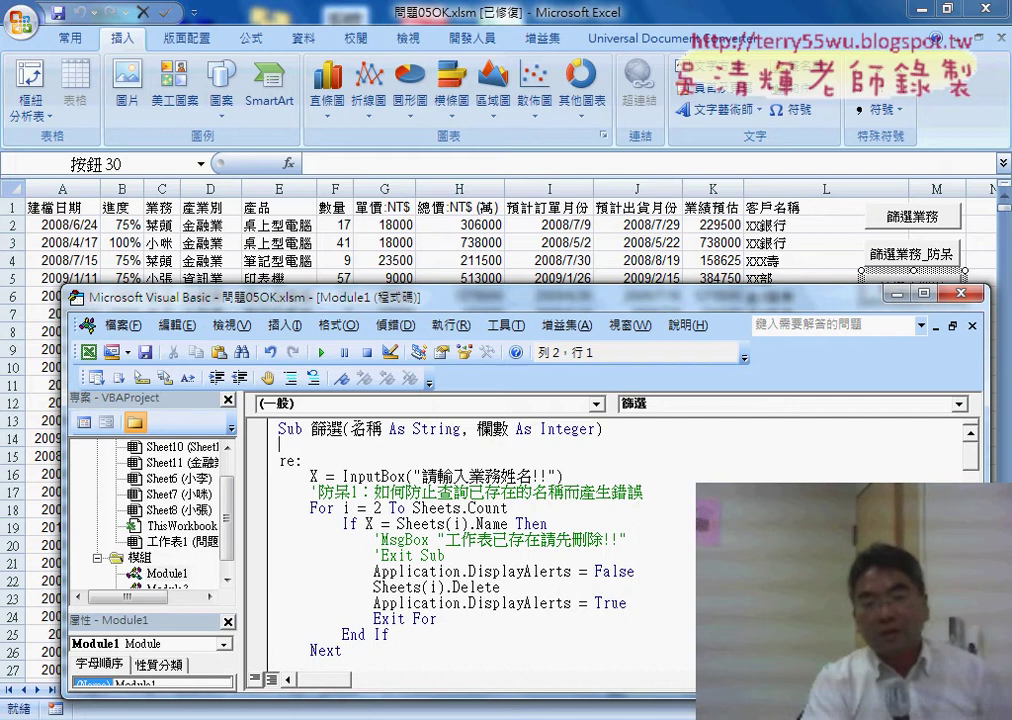
{"action": "left_click_drag", "start_coordinate": [352, 429], "coordinate": [597, 429]}
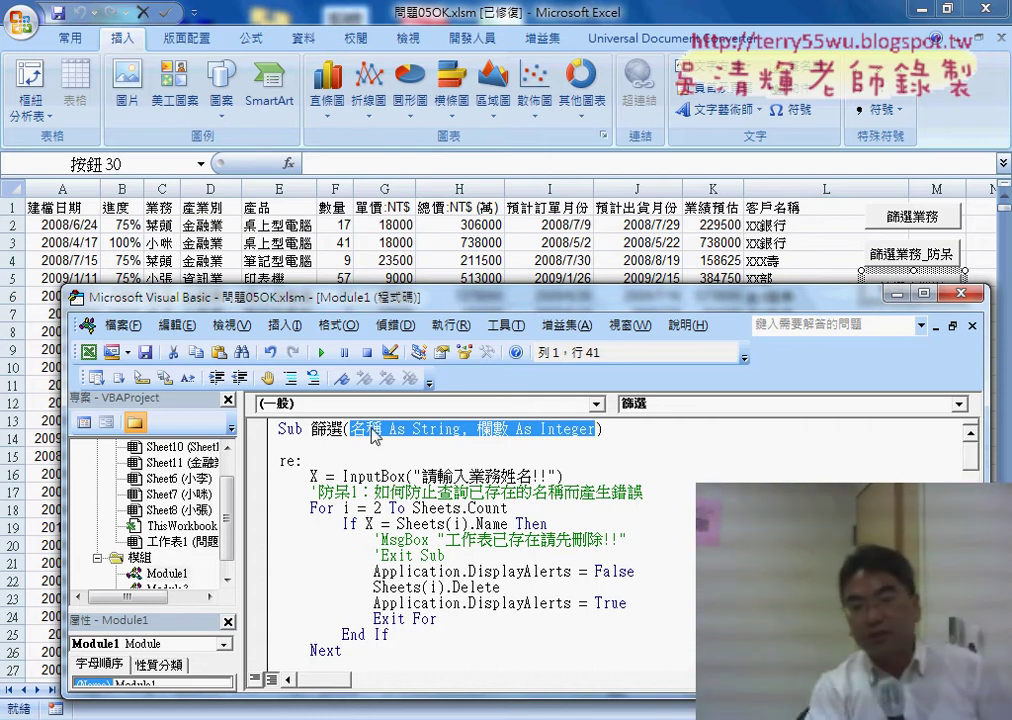
{"action": "left_click", "coordinate": [280, 445]}
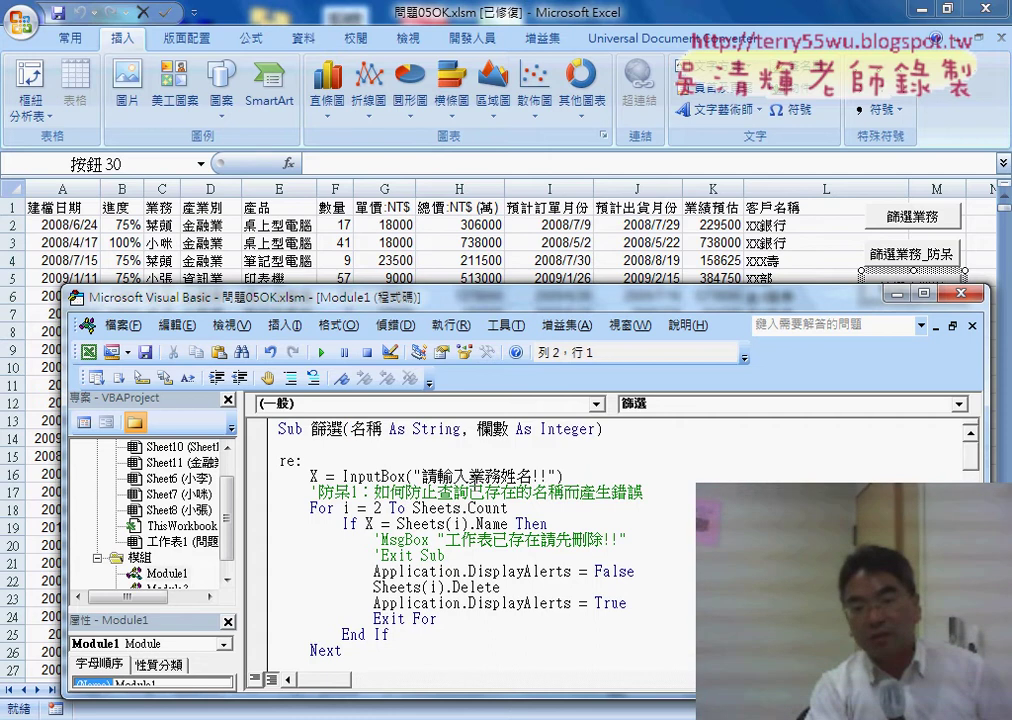
{"action": "left_click_drag", "start_coordinate": [469, 477], "coordinate": [500, 477]}
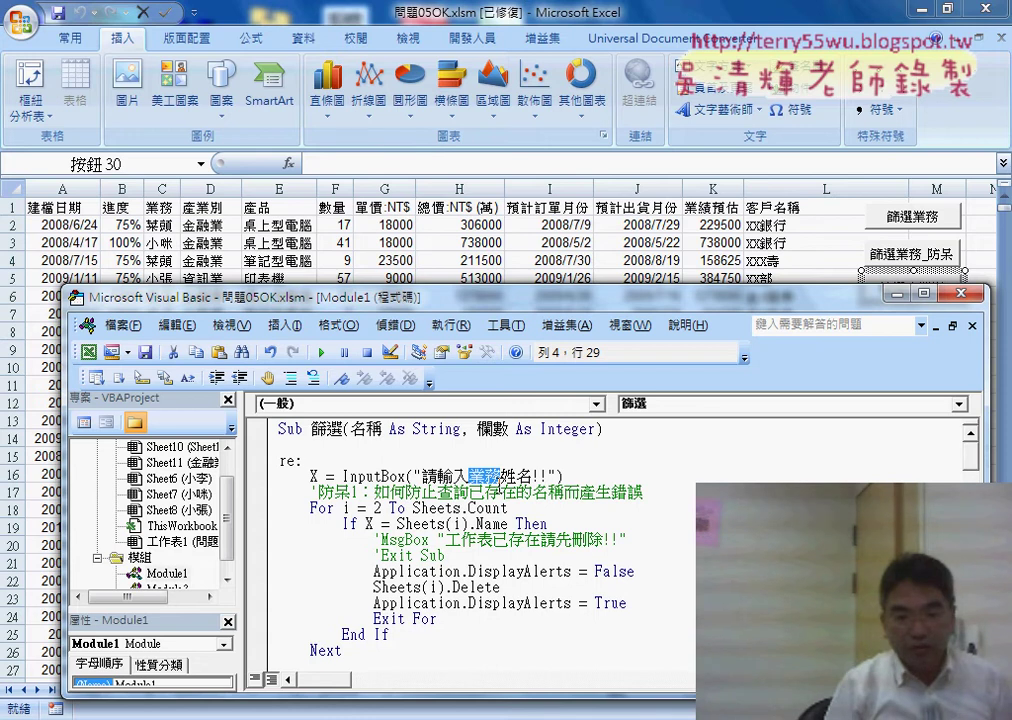
Split the prompt string with & & and move 名稱 between the ampersands.
{"action": "type", "text": "\"\""}
{"action": "key", "text": "Left"}
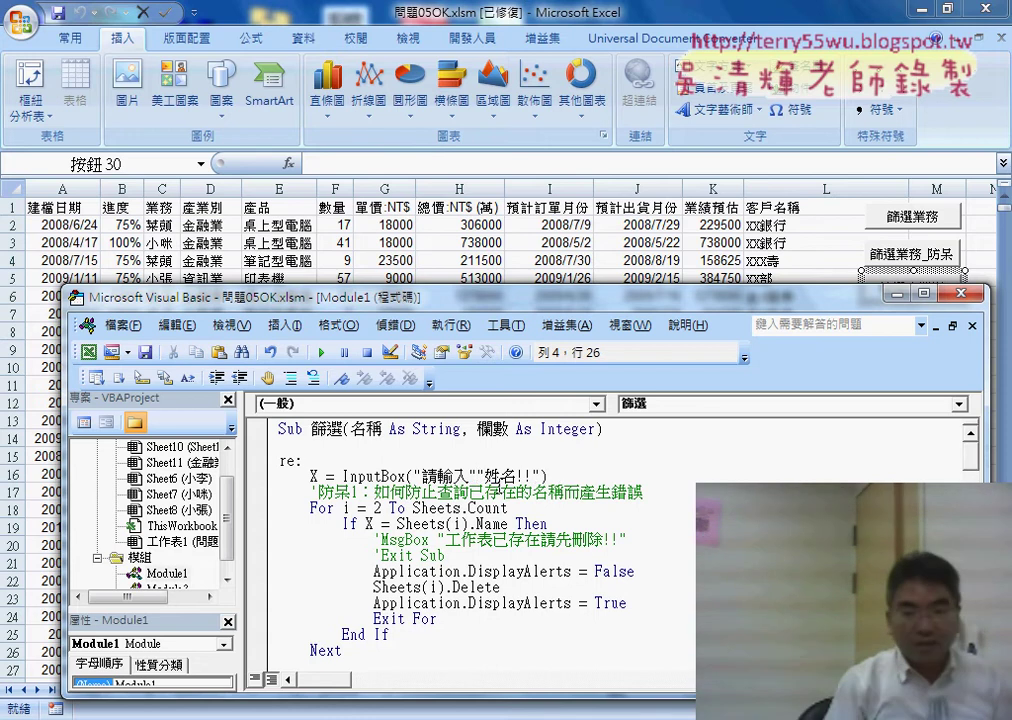
{"action": "type", "text": "&X"}
{"action": "key", "text": "Left"}
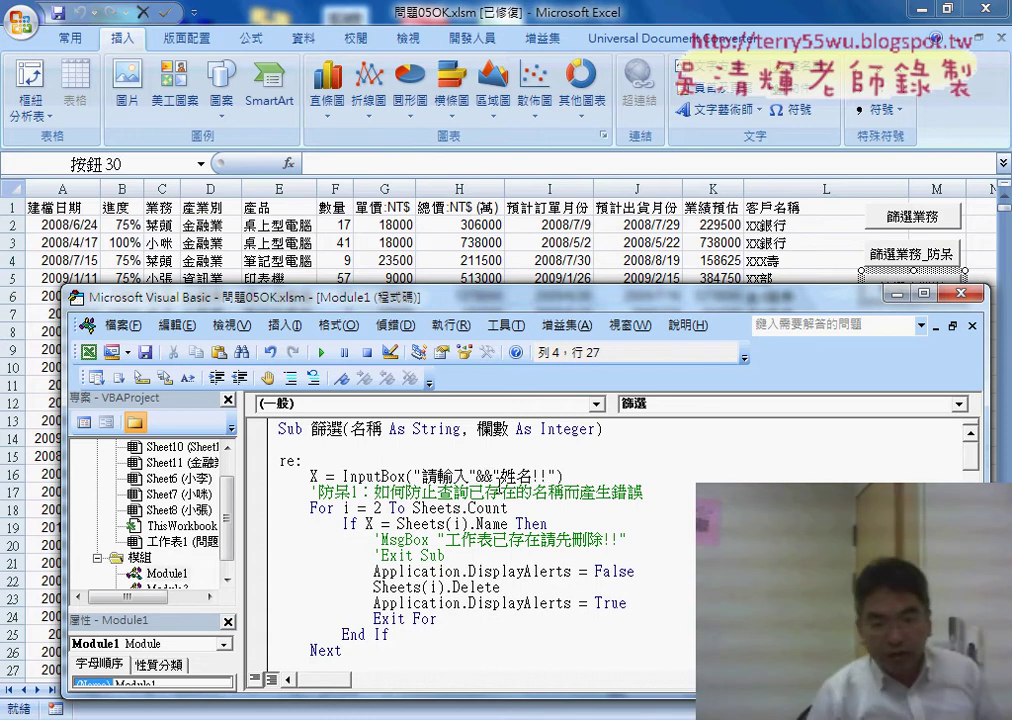
{"action": "key", "text": "Right"}
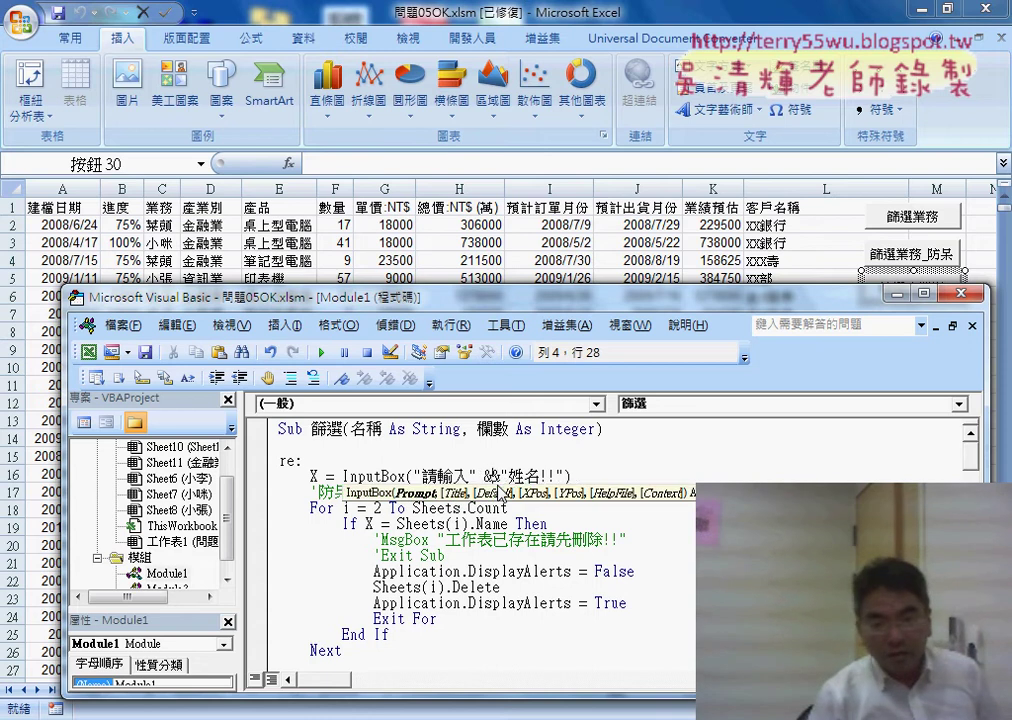
{"action": "key", "text": "Right"}
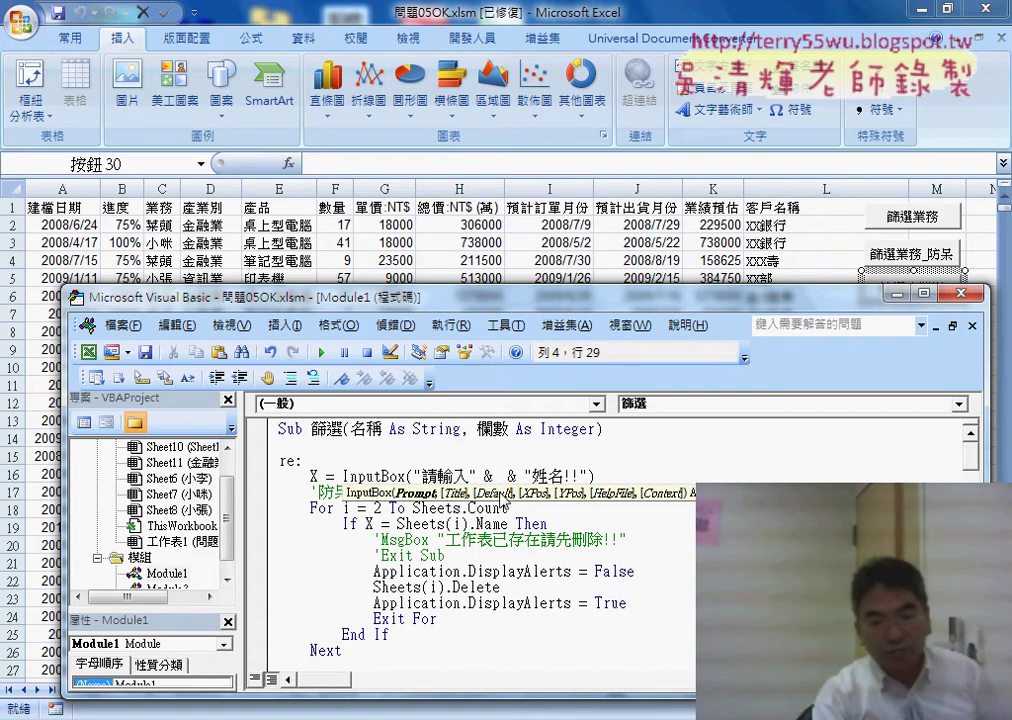
{"action": "double_click", "coordinate": [364, 433]}
{"action": "key", "text": "Return"}
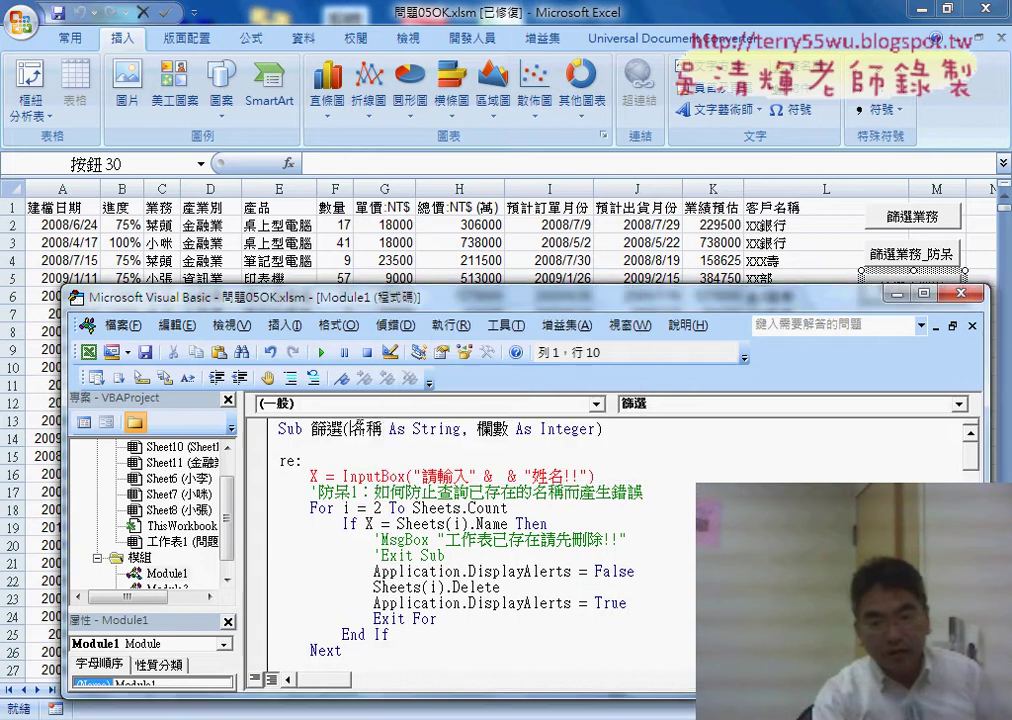
{"action": "left_click_drag", "start_coordinate": [381, 437], "coordinate": [500, 482]}
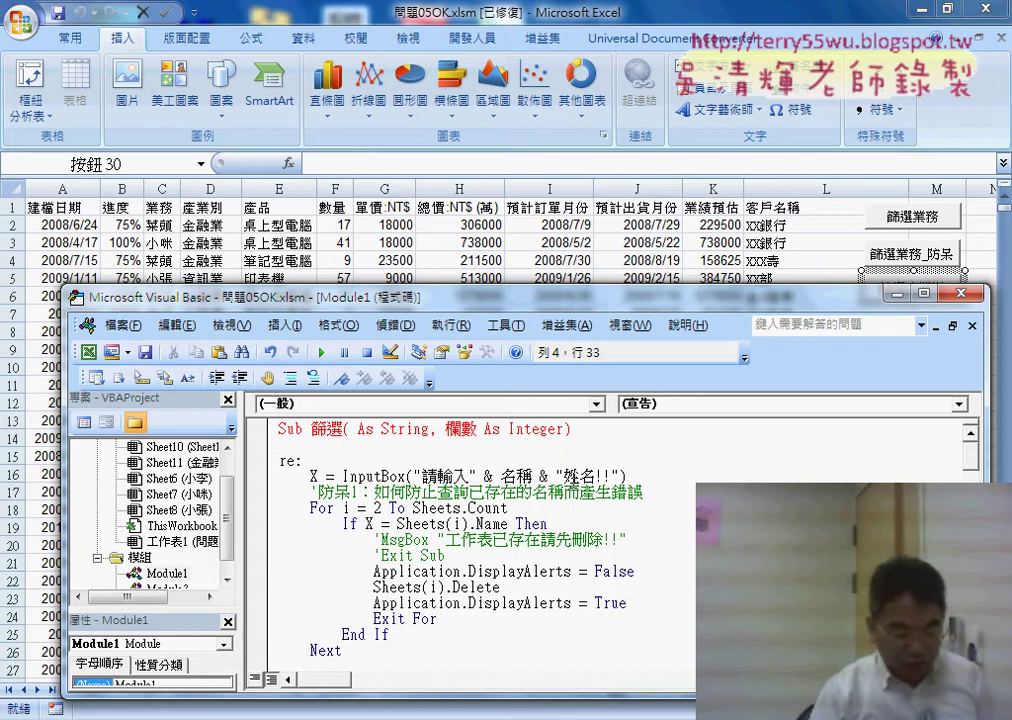
Change 姓 to 名稱 in the prompt and restore 名稱 as the Sub's first parameter.
{"action": "left_click_drag", "start_coordinate": [564, 477], "coordinate": [580, 477]}
{"action": "key", "text": "Delete"}
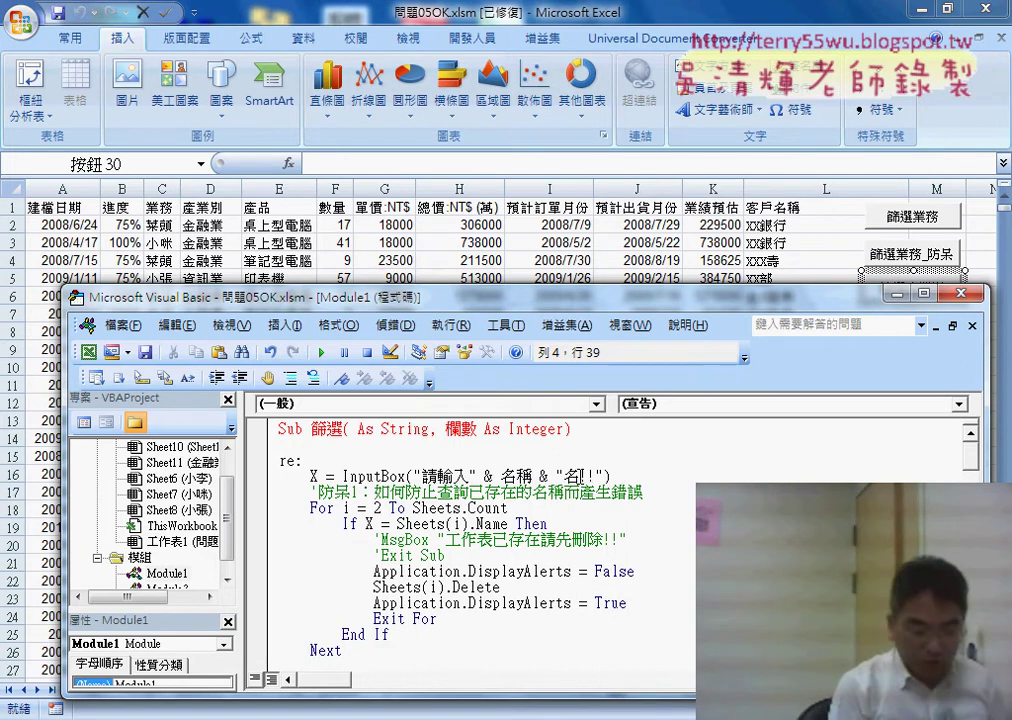
{"action": "left_click_drag", "start_coordinate": [581, 477], "coordinate": [596, 477]}
{"action": "type", "text": "稱"}
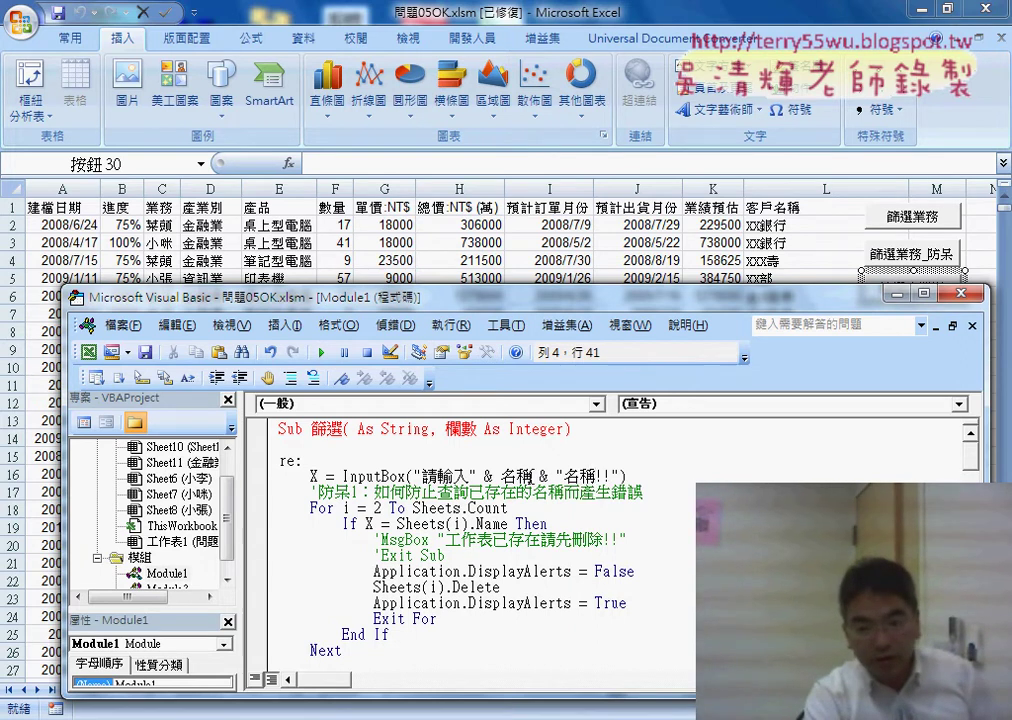
{"action": "double_click", "coordinate": [528, 477]}
{"action": "key", "text": "ctrl+c"}
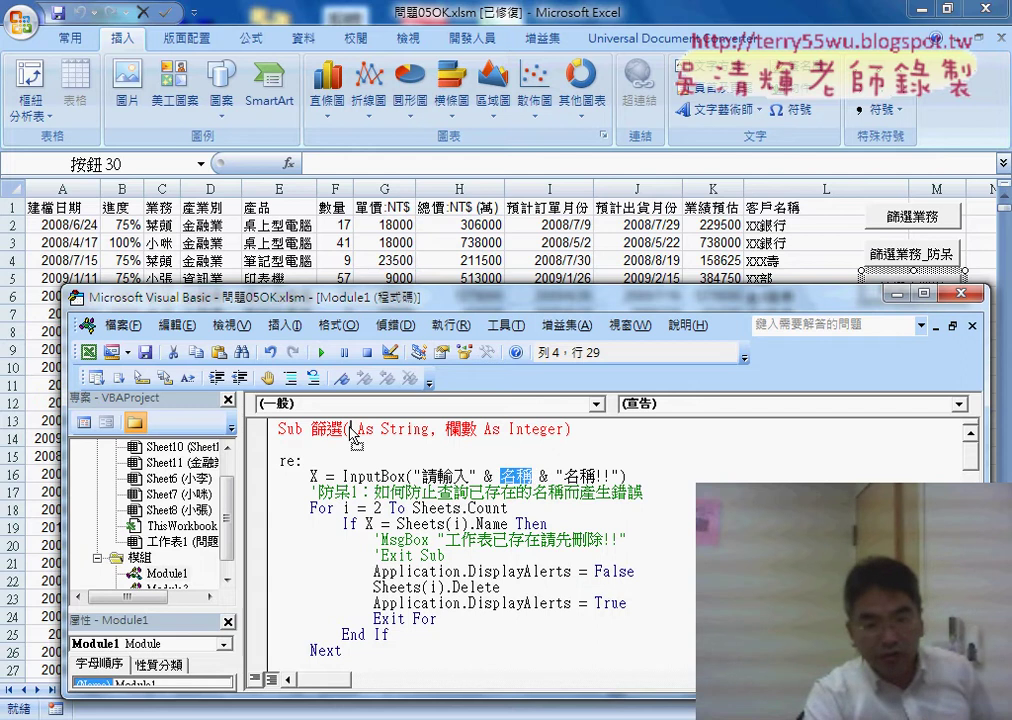
{"action": "left_click", "coordinate": [350, 429]}
{"action": "key", "text": "ctrl+v"}
{"action": "left_click", "coordinate": [476, 508]}
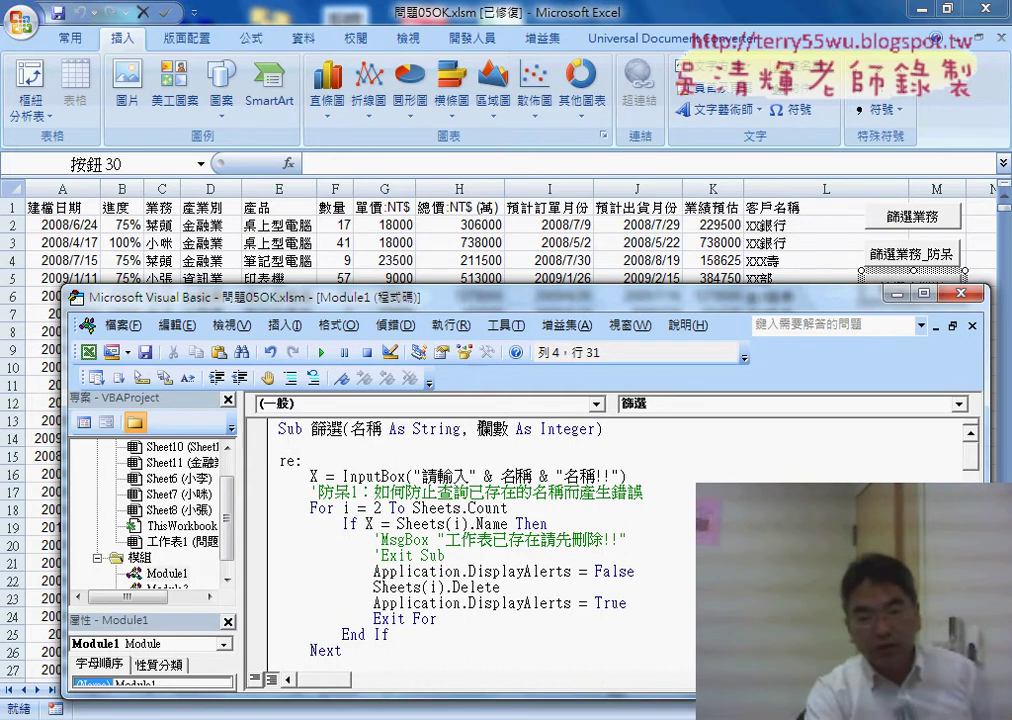
Inspect the 欄數 parameter and the AutoFilter field number line in the filter code.
{"action": "left_click_drag", "start_coordinate": [478, 429], "coordinate": [510, 429]}
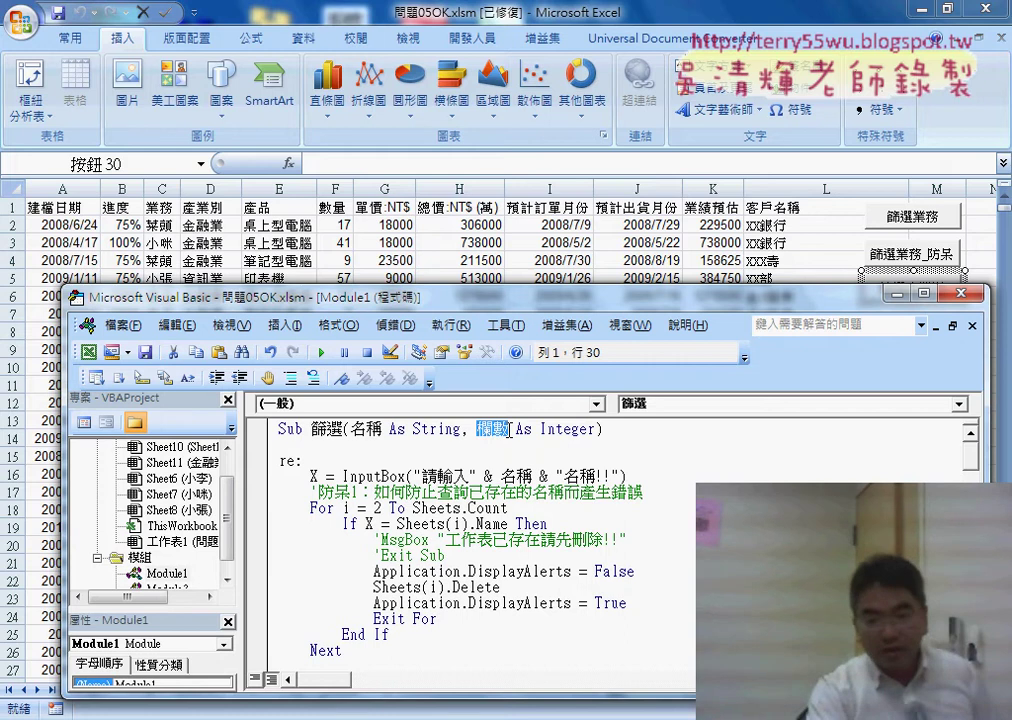
{"action": "scroll", "coordinate": [625, 507], "scroll_direction": "down", "scroll_amount": 6}
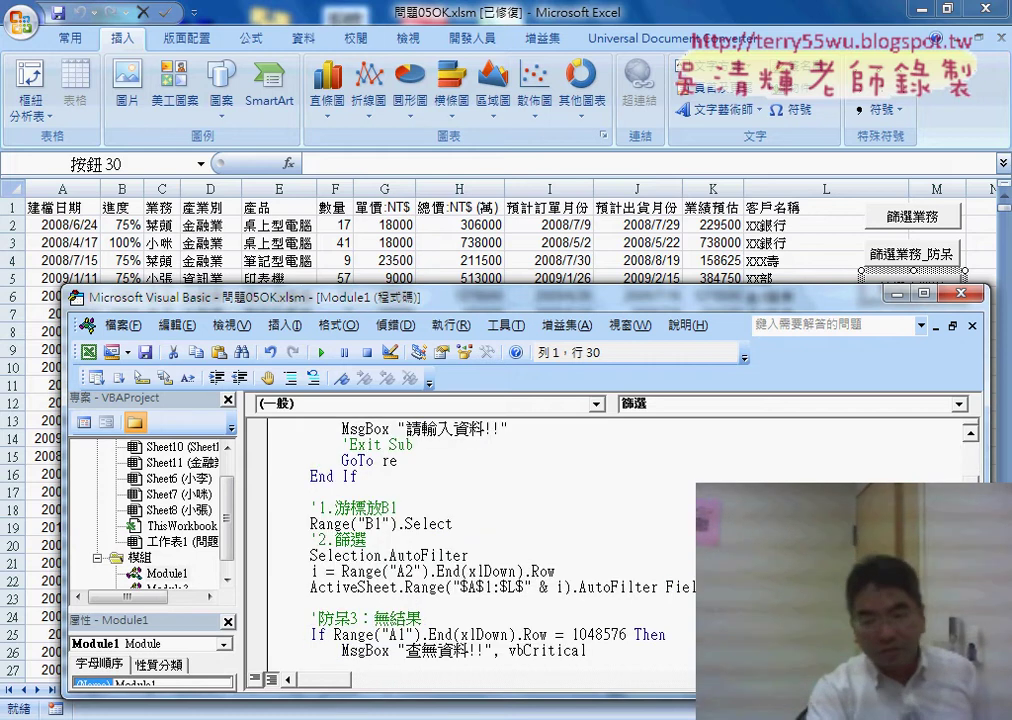
{"action": "left_click", "coordinate": [725, 587]}
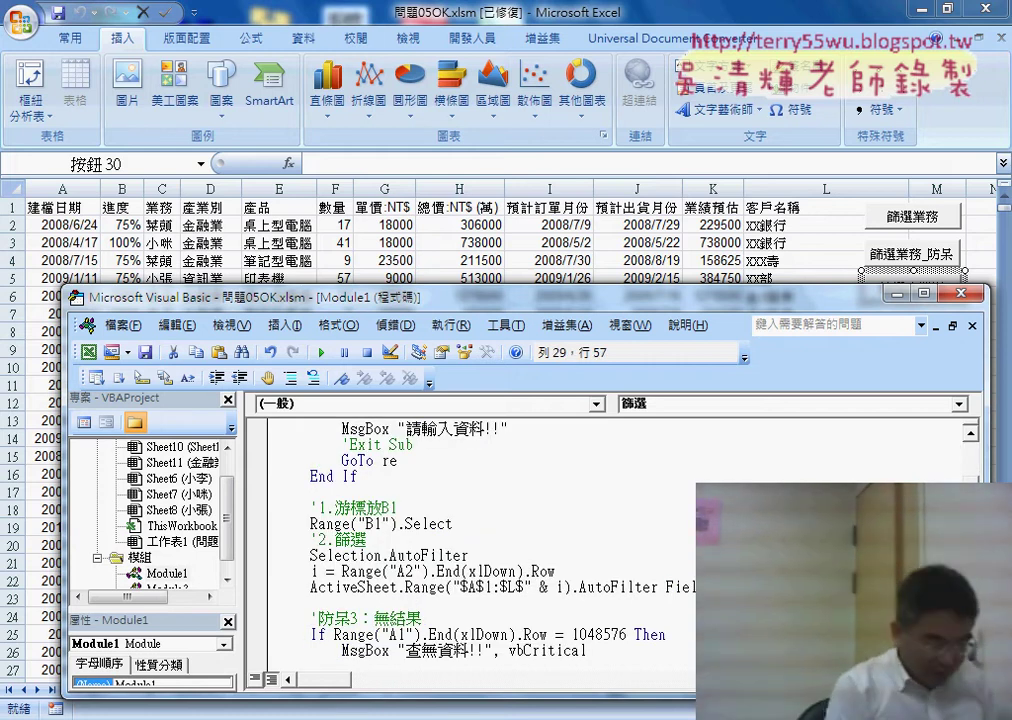
{"action": "left_click", "coordinate": [741, 587]}
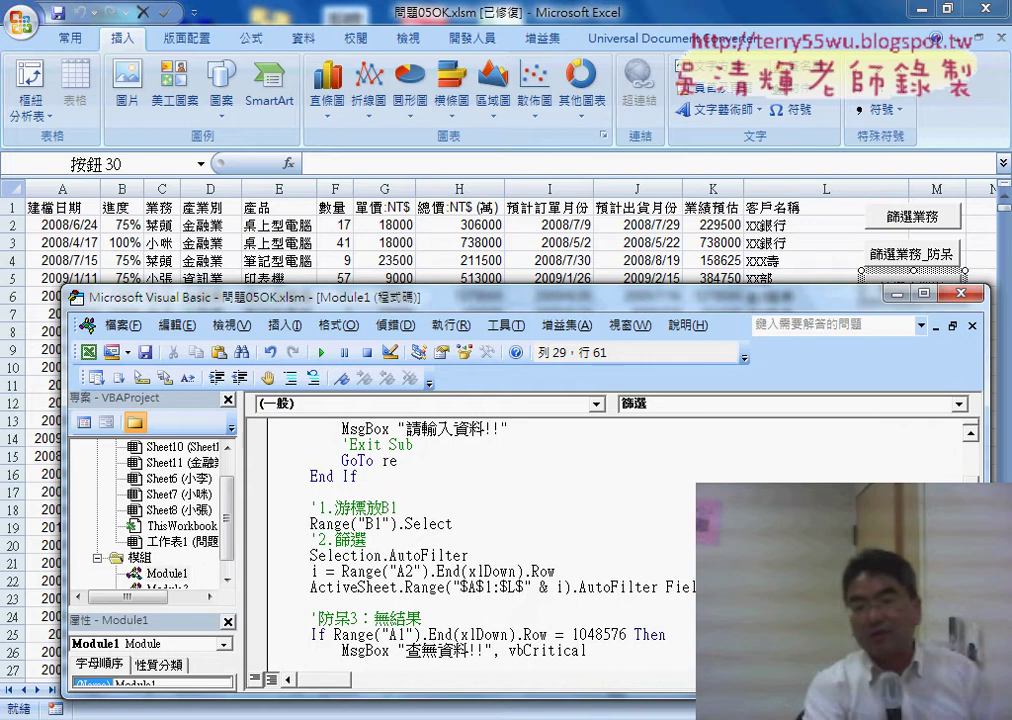
{"action": "left_click", "coordinate": [716, 587]}
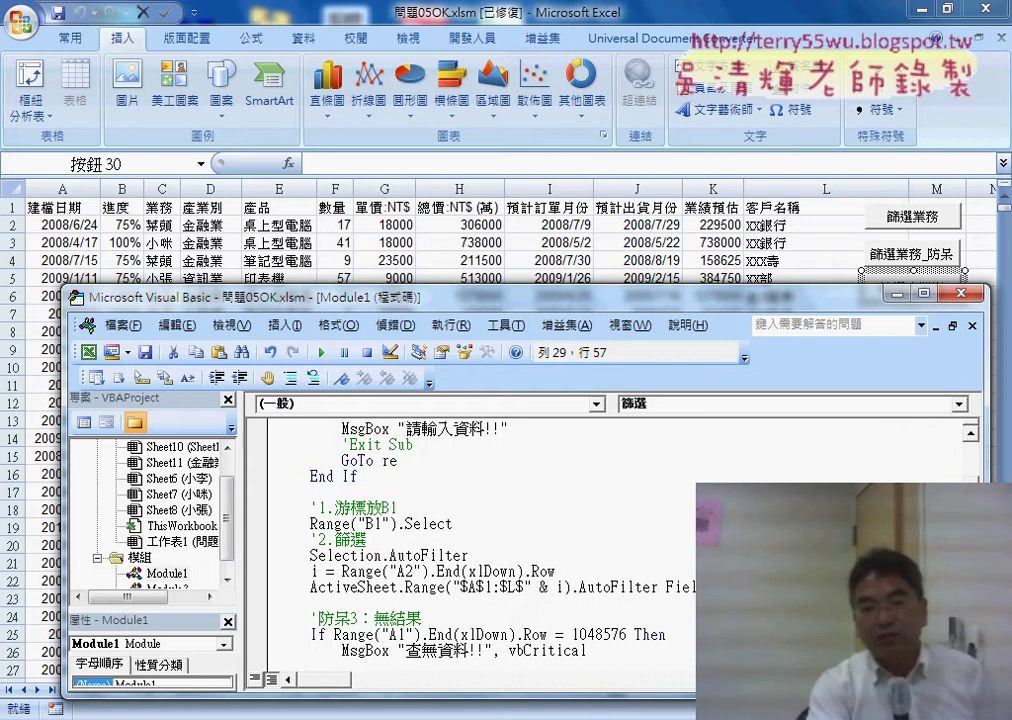
{"action": "scroll", "coordinate": [470, 540], "scroll_direction": "up", "scroll_amount": 5}
{"action": "scroll", "coordinate": [470, 540], "scroll_direction": "up", "scroll_amount": 1}
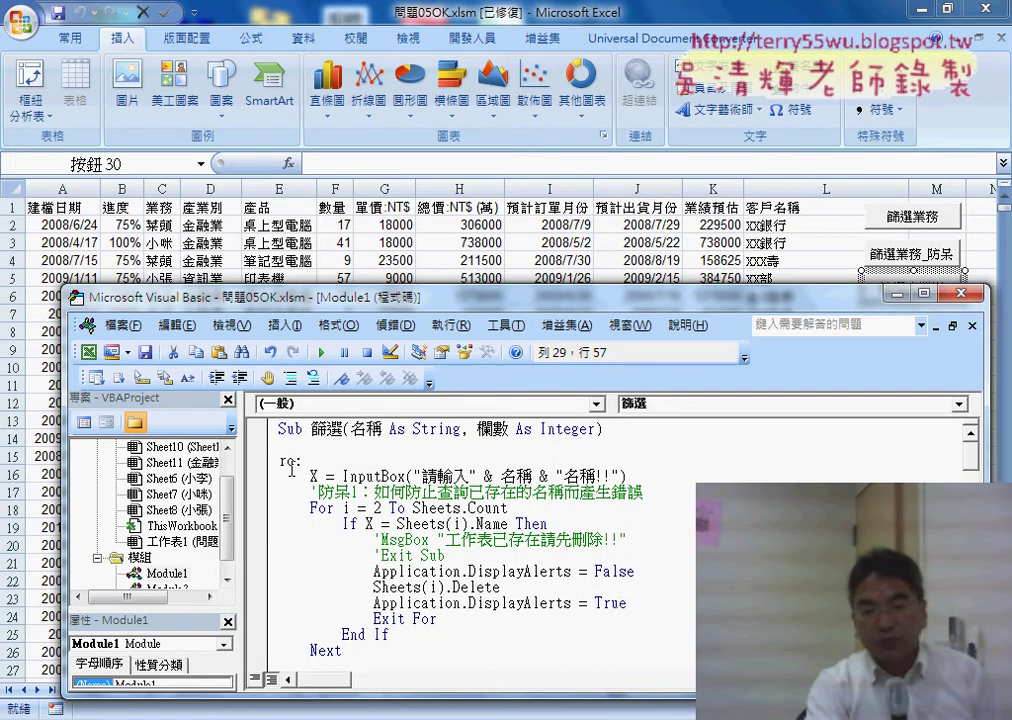
{"action": "scroll", "coordinate": [302, 492], "scroll_direction": "down", "scroll_amount": 2}
{"action": "scroll", "coordinate": [302, 492], "scroll_direction": "down", "scroll_amount": 6}
{"action": "scroll", "coordinate": [302, 492], "scroll_direction": "down", "scroll_amount": 3}
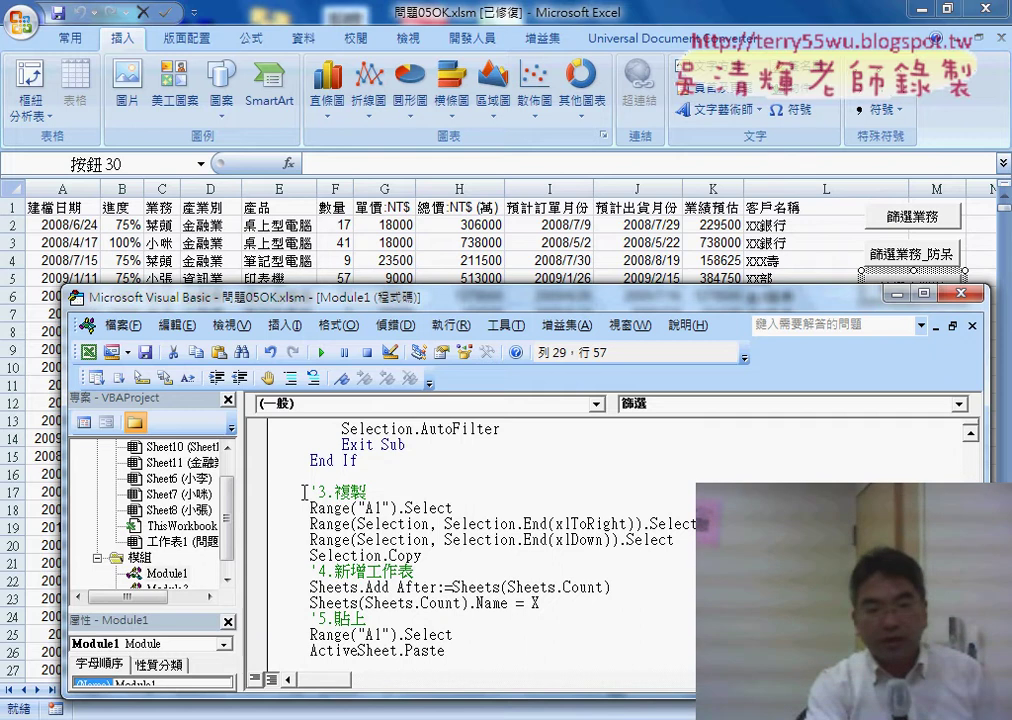
Open the Add Procedure dialog via Insert > Procedure, then switch to the Google Docs code.
{"action": "left_click", "coordinate": [285, 325]}
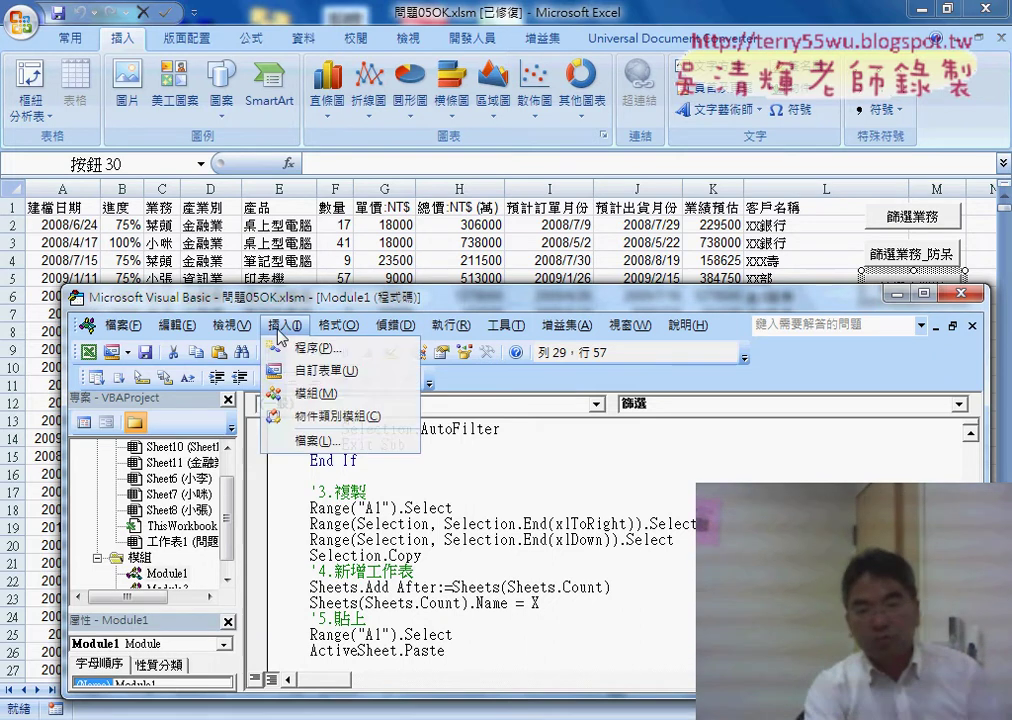
{"action": "left_click", "coordinate": [316, 348]}
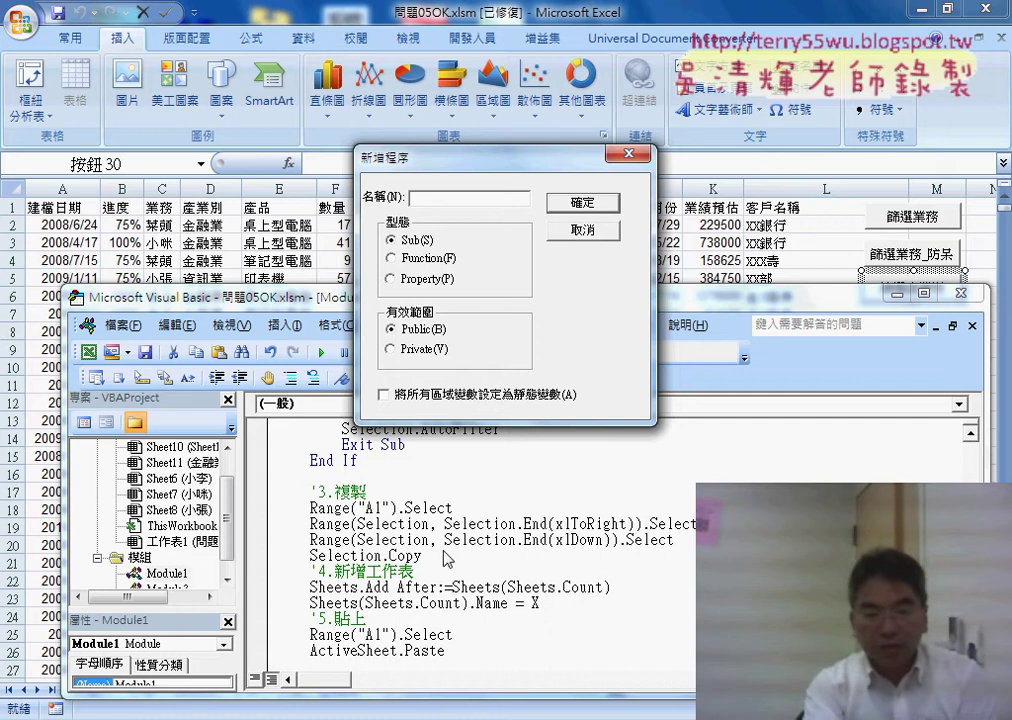
{"action": "key", "text": "alt+Tab"}
Select the four wrapper subs calling 篩選 (業務 3, 產業別 4, 產品 5, 客戶 12) and return to VBA.
{"action": "scroll", "coordinate": [289, 464], "scroll_direction": "down", "scroll_amount": 2}
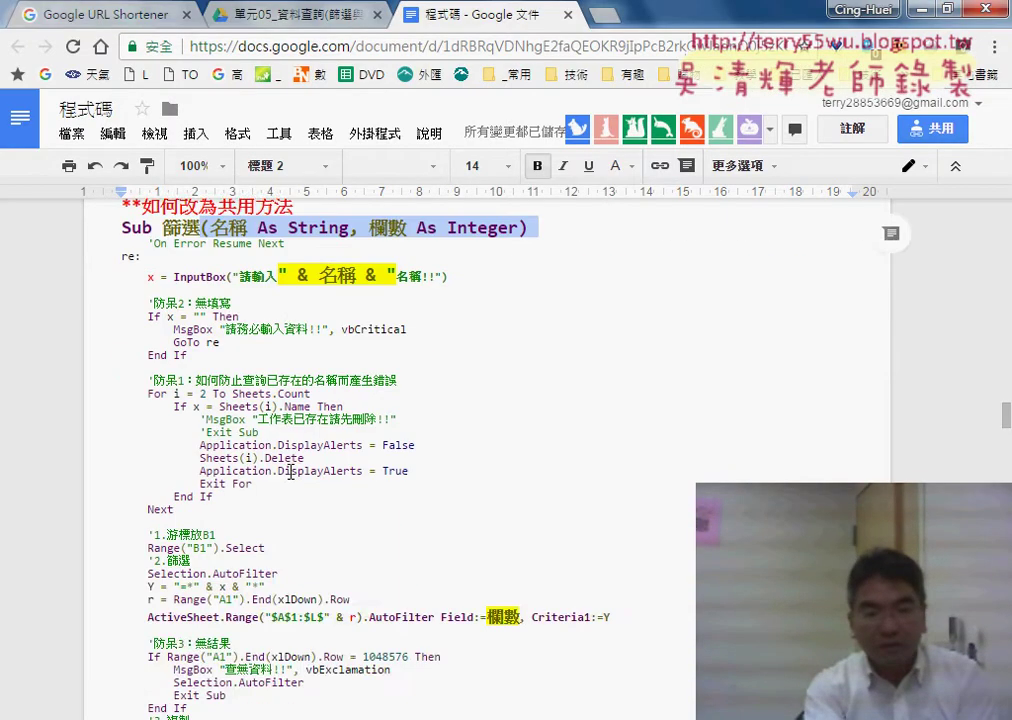
{"action": "scroll", "coordinate": [290, 475], "scroll_direction": "down", "scroll_amount": 3}
{"action": "scroll", "coordinate": [275, 470], "scroll_direction": "down", "scroll_amount": 2}
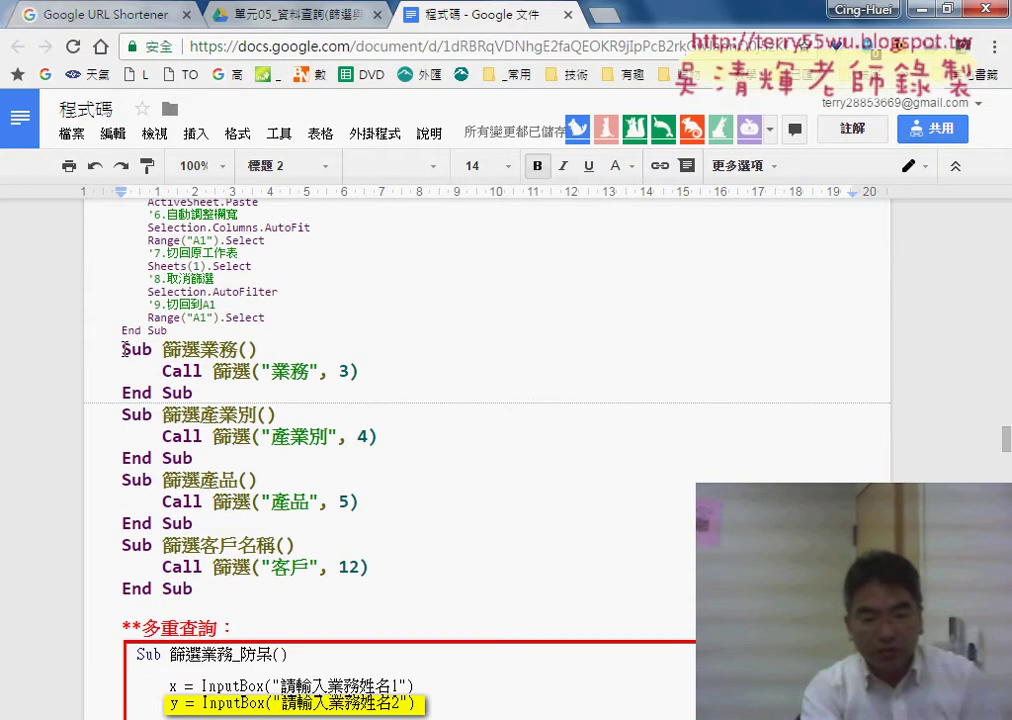
{"action": "left_click_drag", "start_coordinate": [123, 350], "coordinate": [254, 588]}
{"action": "key", "text": "ctrl+c"}
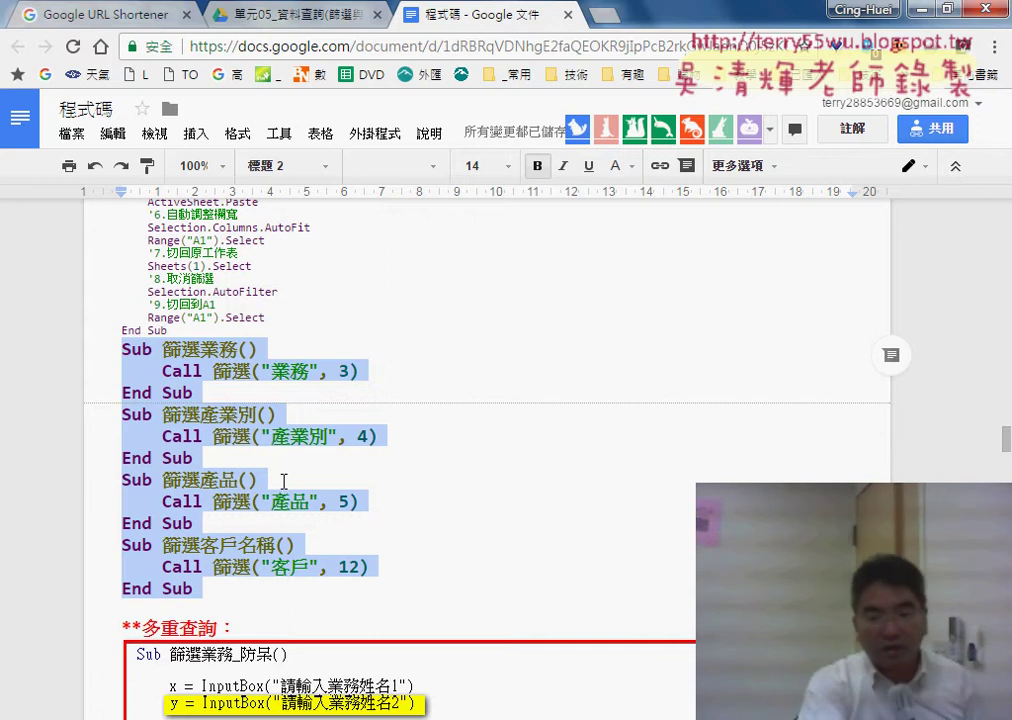
{"action": "key", "text": "alt+Tab"}
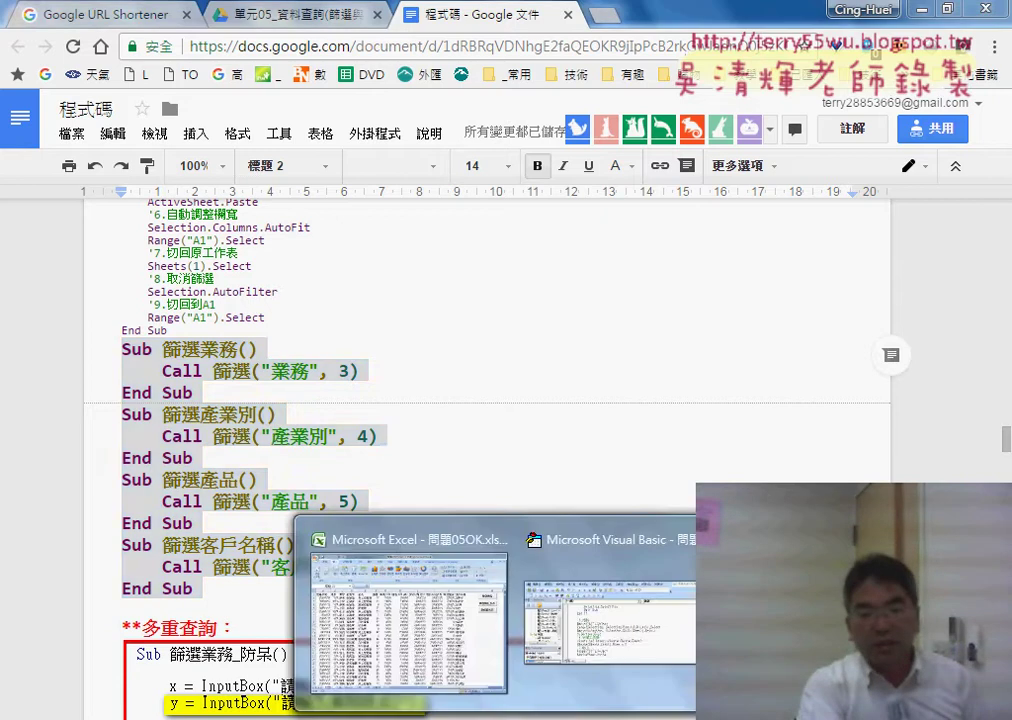
Cancel Add Procedure and paste the four wrapper subs before Sub 篩選業務_防呆.
{"action": "left_click", "coordinate": [586, 230]}
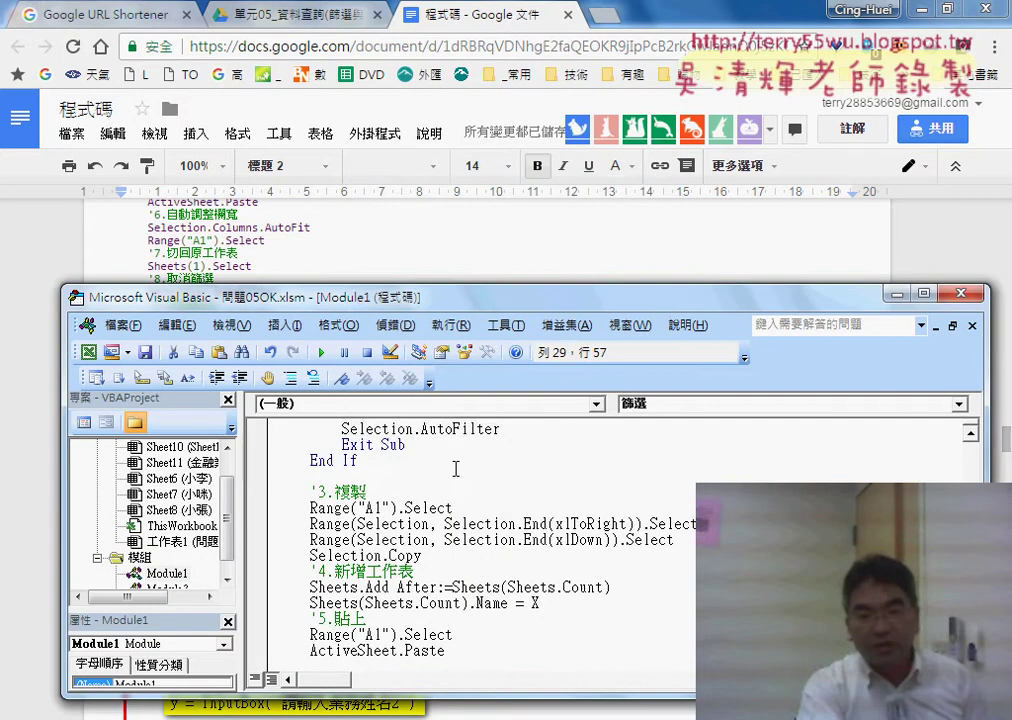
{"action": "scroll", "coordinate": [456, 469], "scroll_direction": "down", "scroll_amount": 1}
{"action": "scroll", "coordinate": [440, 480], "scroll_direction": "down", "scroll_amount": 4}
{"action": "scroll", "coordinate": [400, 490], "scroll_direction": "down", "scroll_amount": 1}
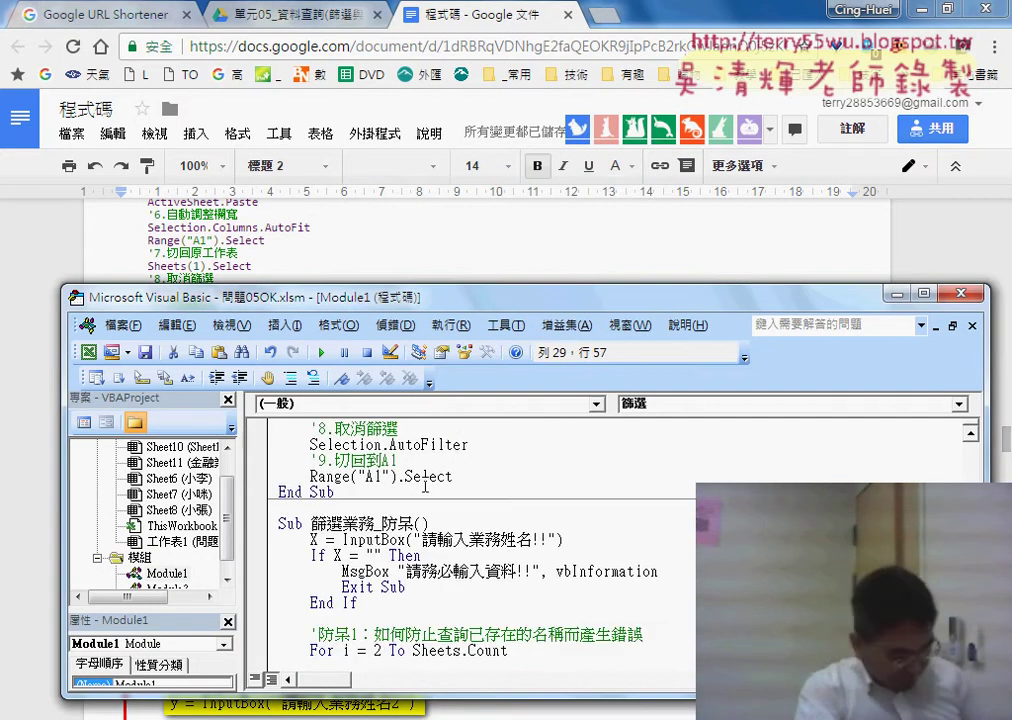
{"action": "left_click", "coordinate": [314, 509]}
{"action": "key", "text": "ctrl+v"}
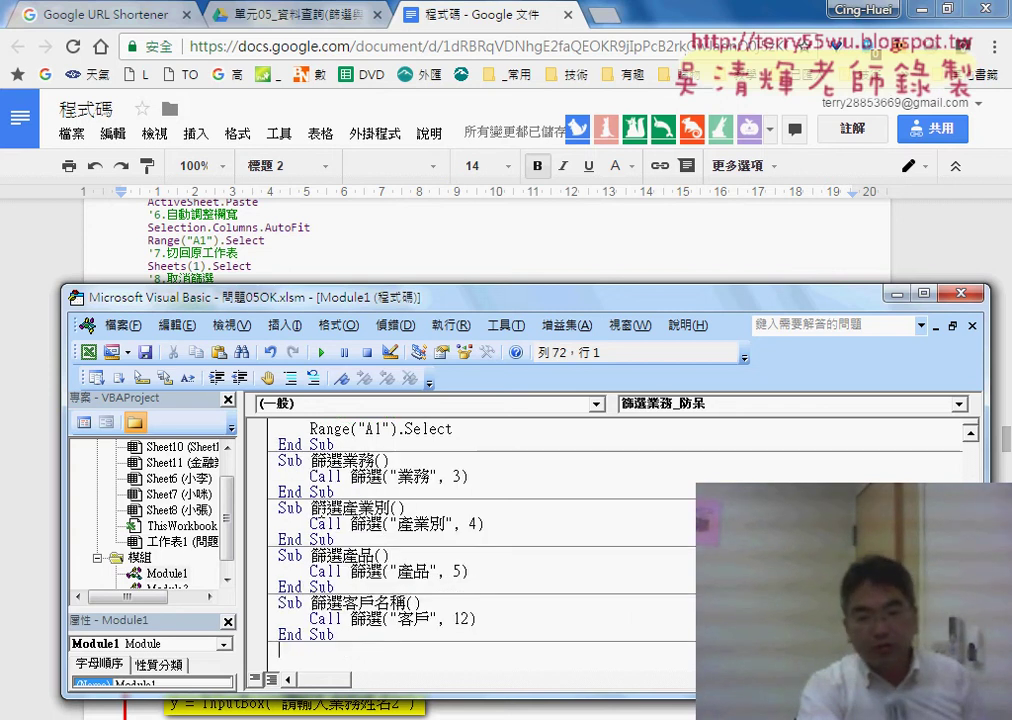
Select the arguments on Sub 篩選業務's Call 篩選 line.
{"action": "scroll", "coordinate": [420, 533], "scroll_direction": "up", "scroll_amount": 1}
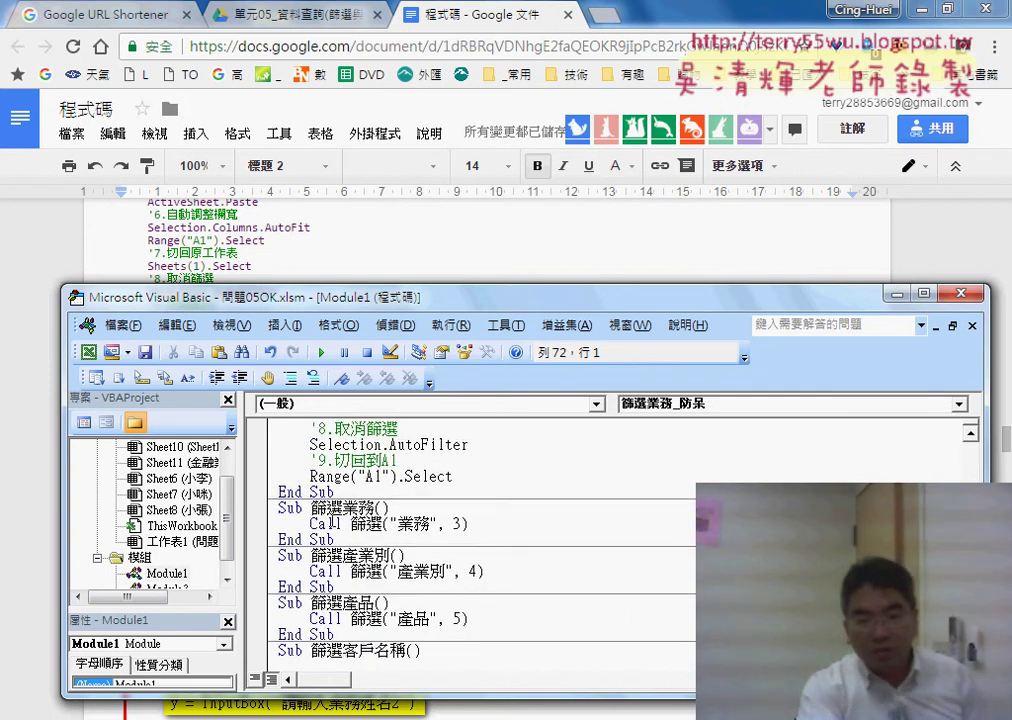
{"action": "left_click", "coordinate": [377, 508]}
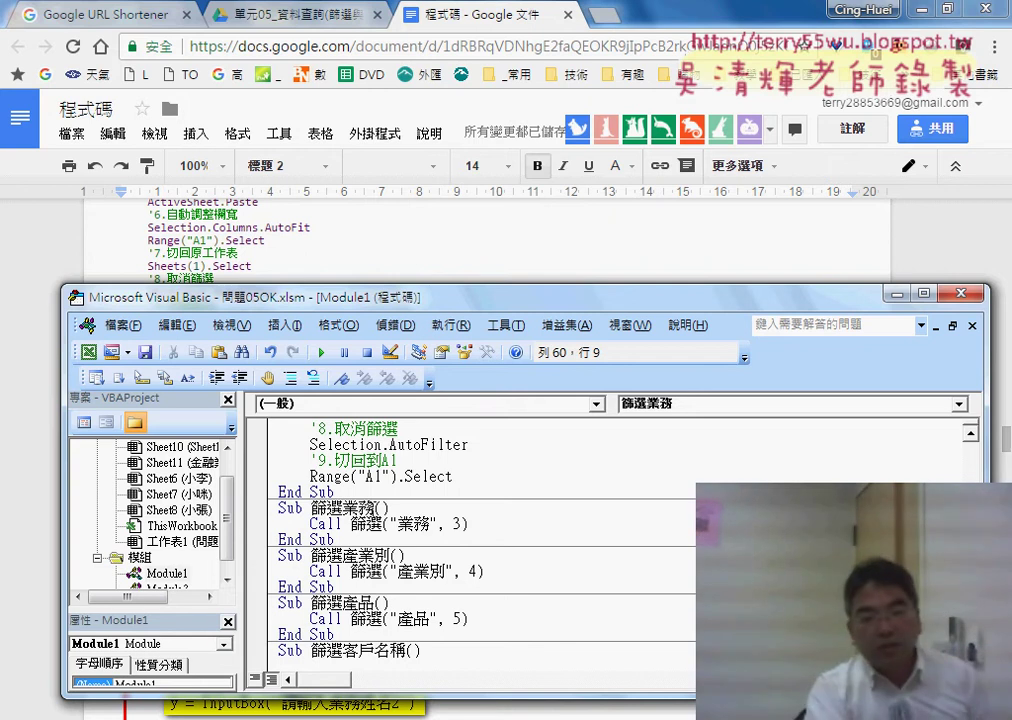
{"action": "left_click", "coordinate": [322, 524]}
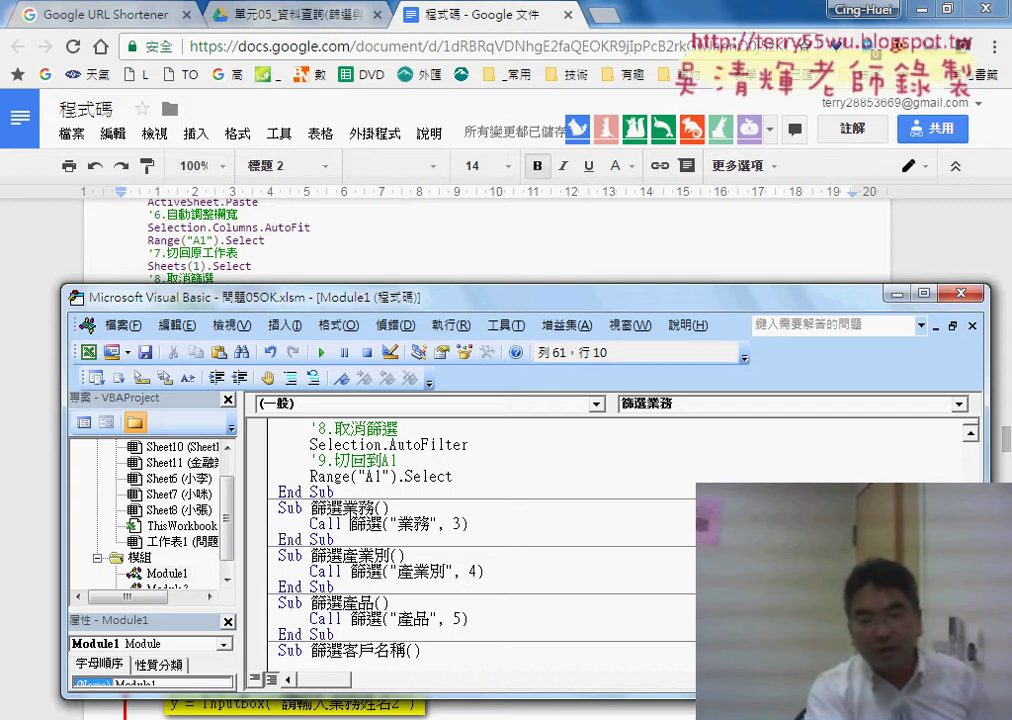
{"action": "mouse_move", "coordinate": [390, 524]}
{"action": "left_mouse_down"}
{"action": "mouse_move", "coordinate": [411, 519]}
{"action": "mouse_move", "coordinate": [384, 523]}
{"action": "left_mouse_up"}
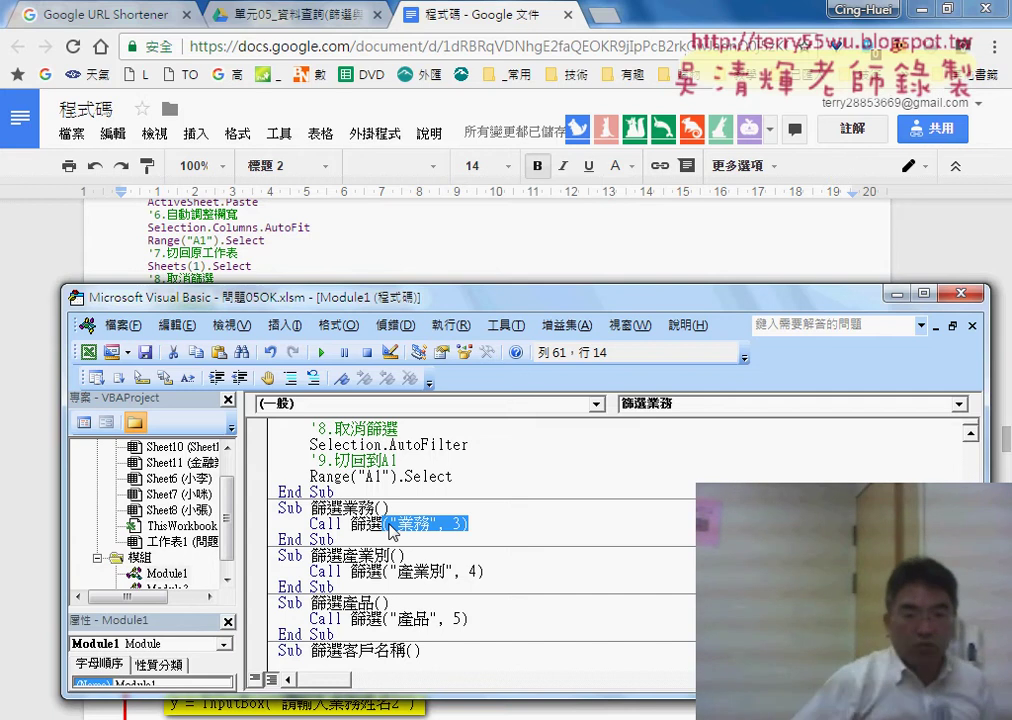
Retype the 篩選業務 call as Call 篩選("業務", 3) and let the line reformat.
{"action": "type", "text": "("}
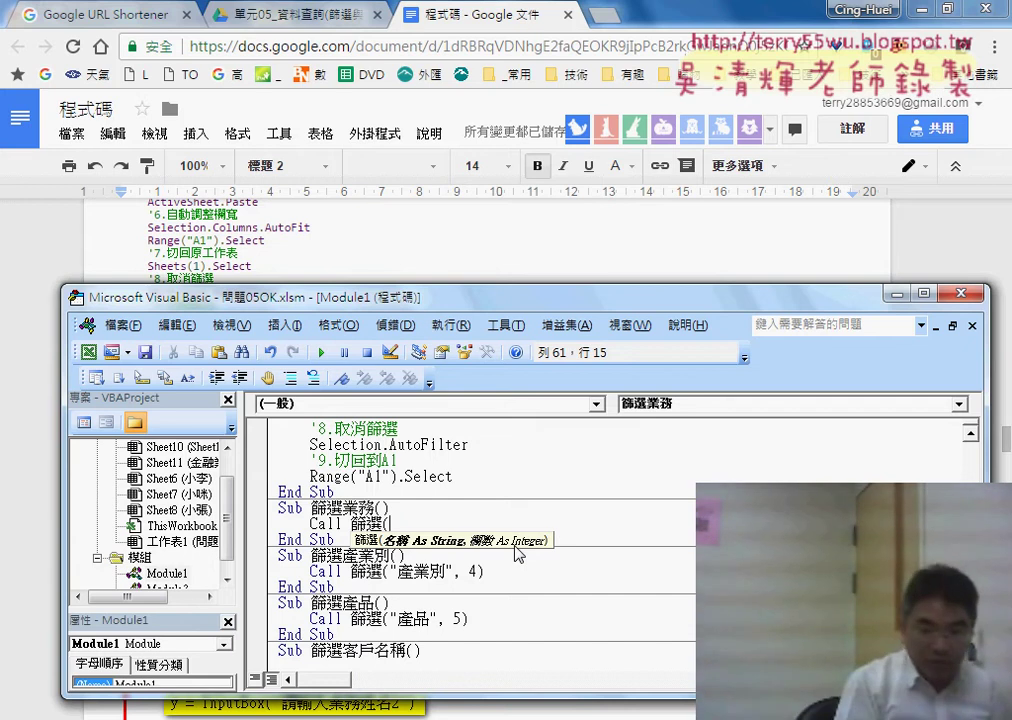
{"action": "type", "text": "\""}
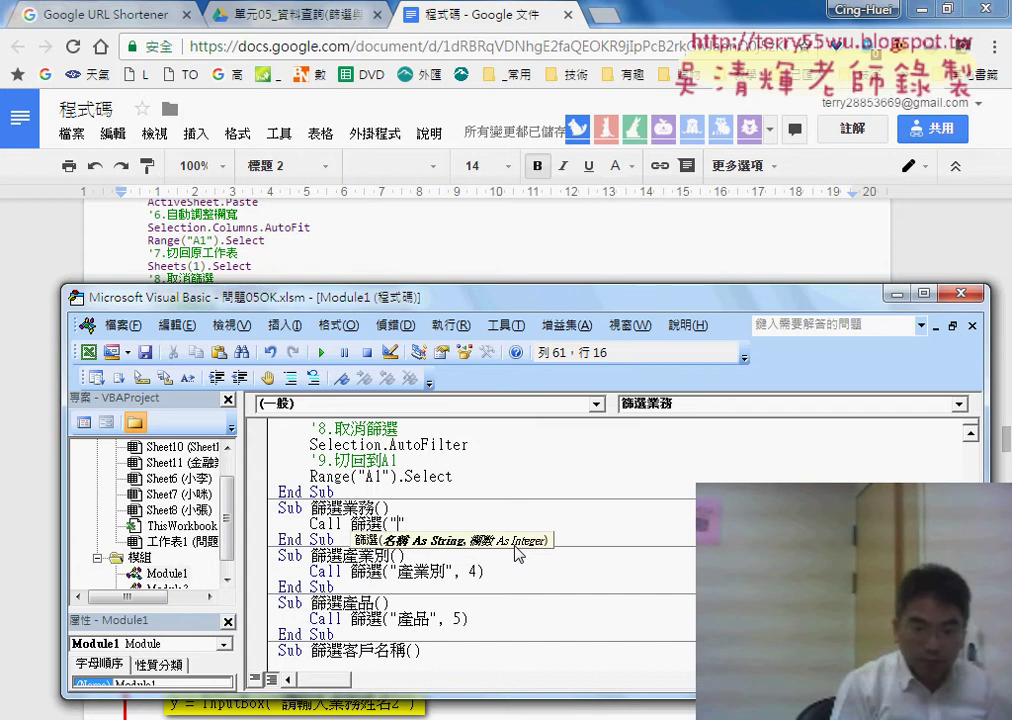
{"action": "type", "text": "業務"}
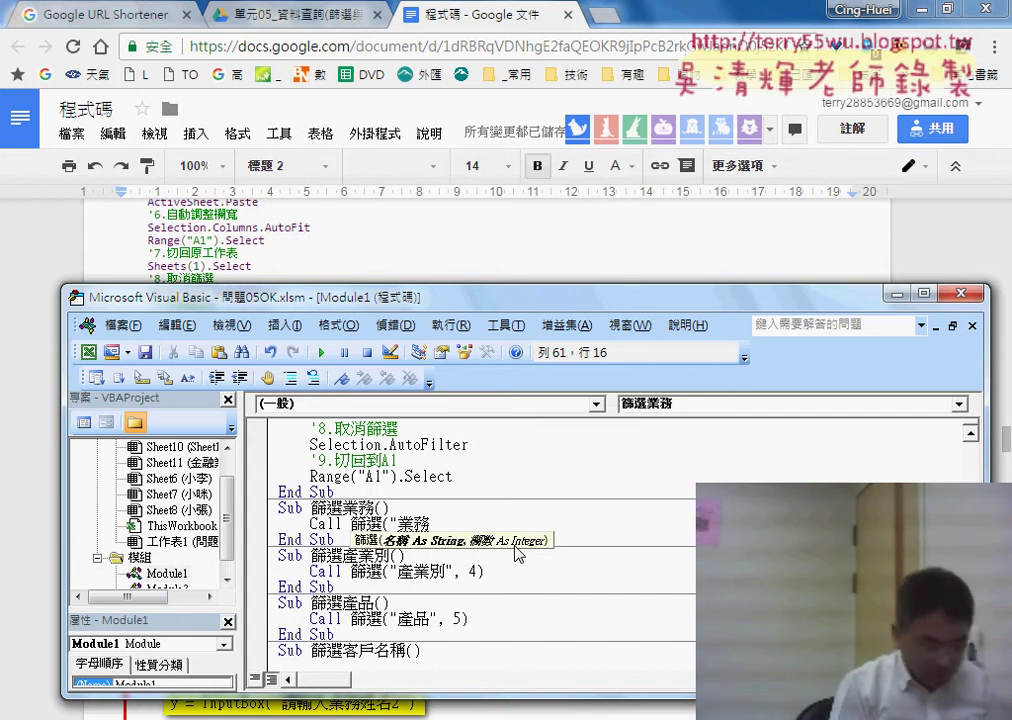
{"action": "type", "text": "\","}
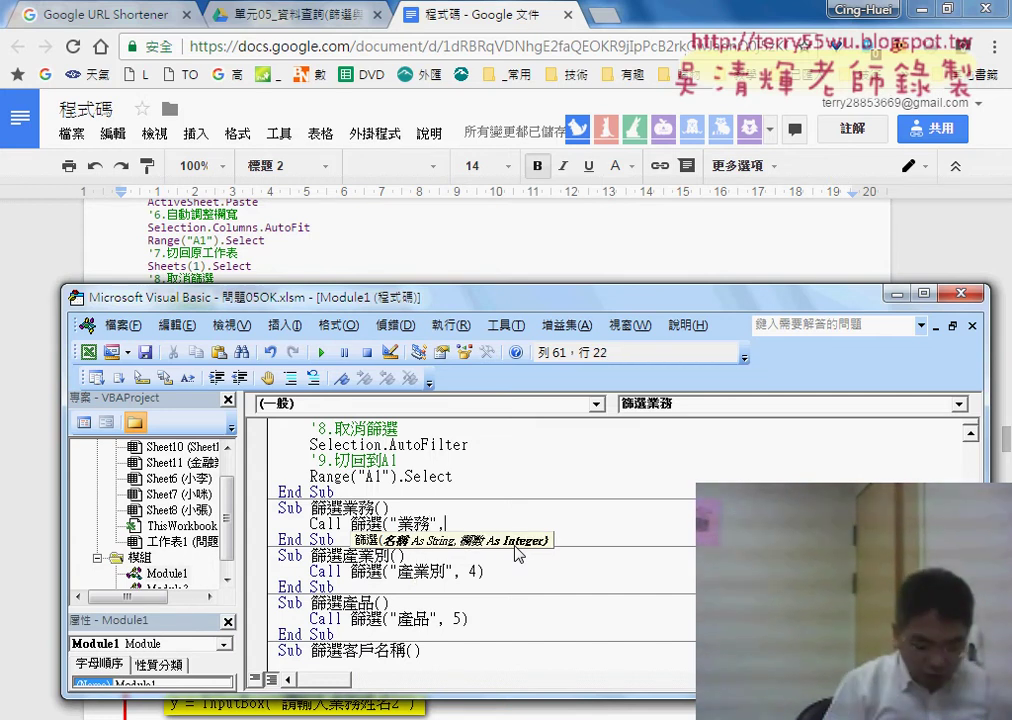
{"action": "type", "text": "3"}
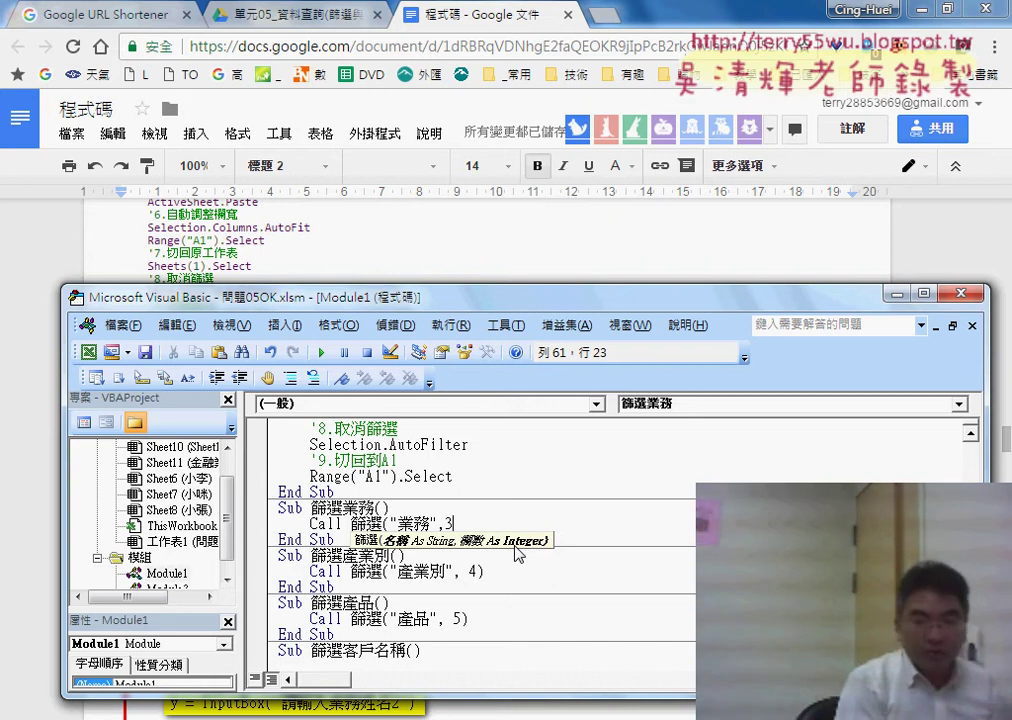
{"action": "type", "text": ")"}
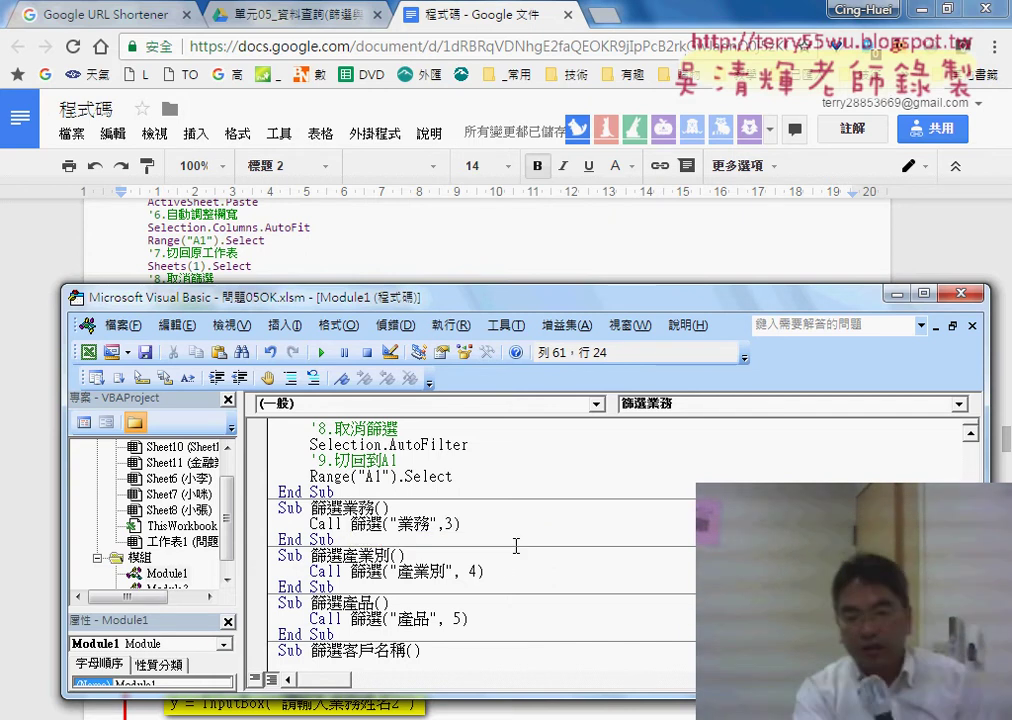
{"action": "left_click", "coordinate": [506, 566]}
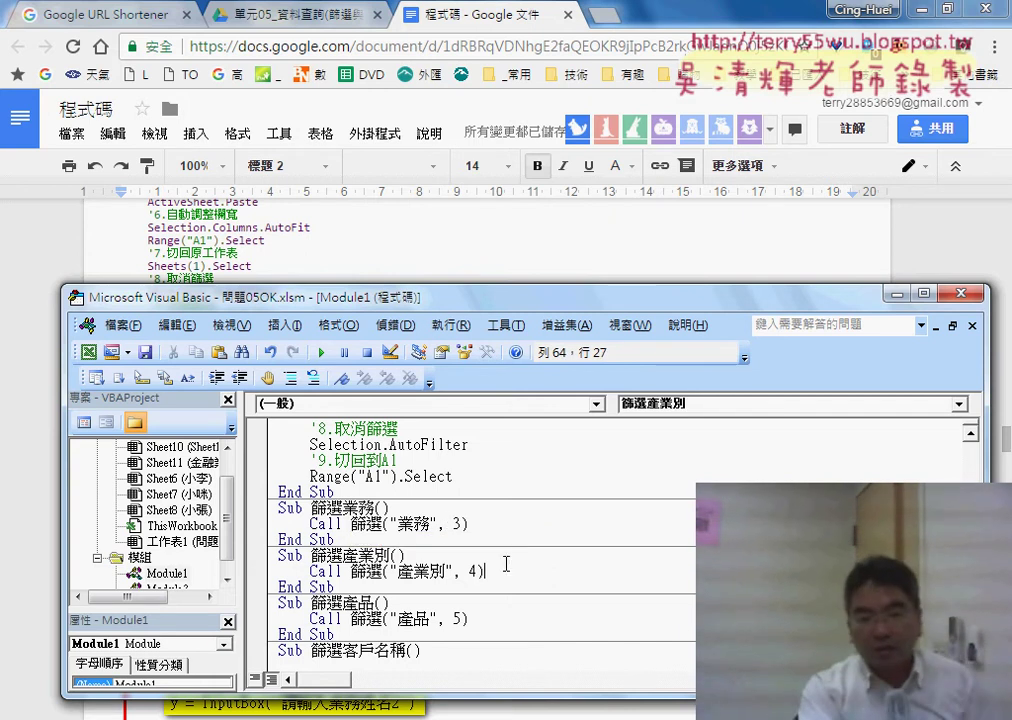
Set a breakpoint on Call 篩選("業務", 3) and run the 篩選業務 macro from the sheet.
{"action": "left_click", "coordinate": [257, 523]}
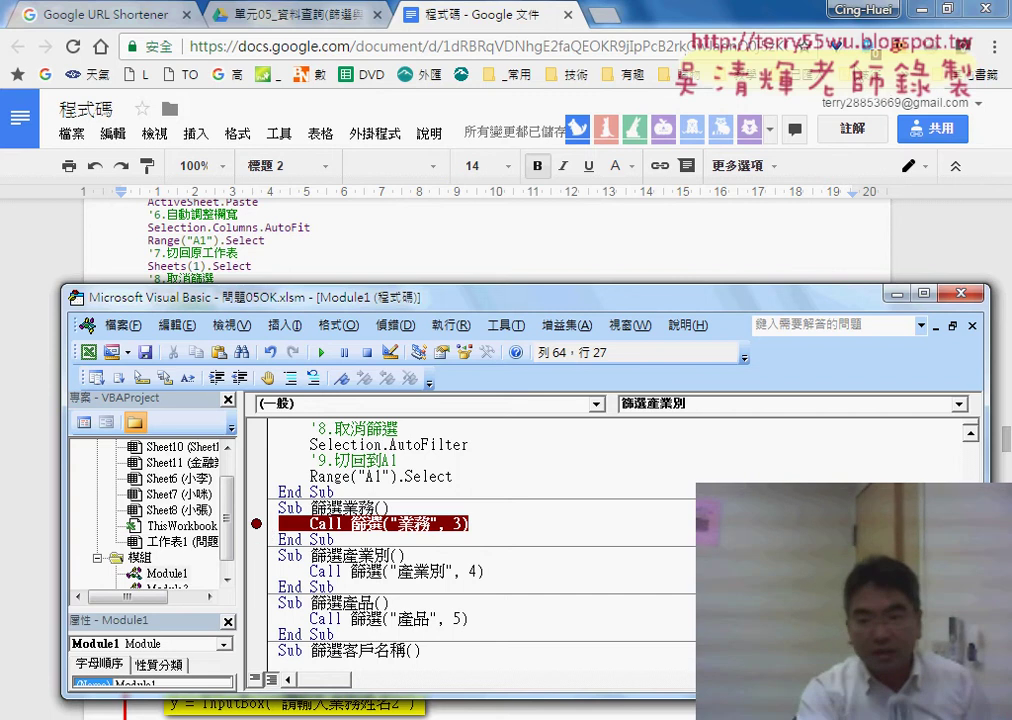
{"action": "key", "text": "alt+F11"}
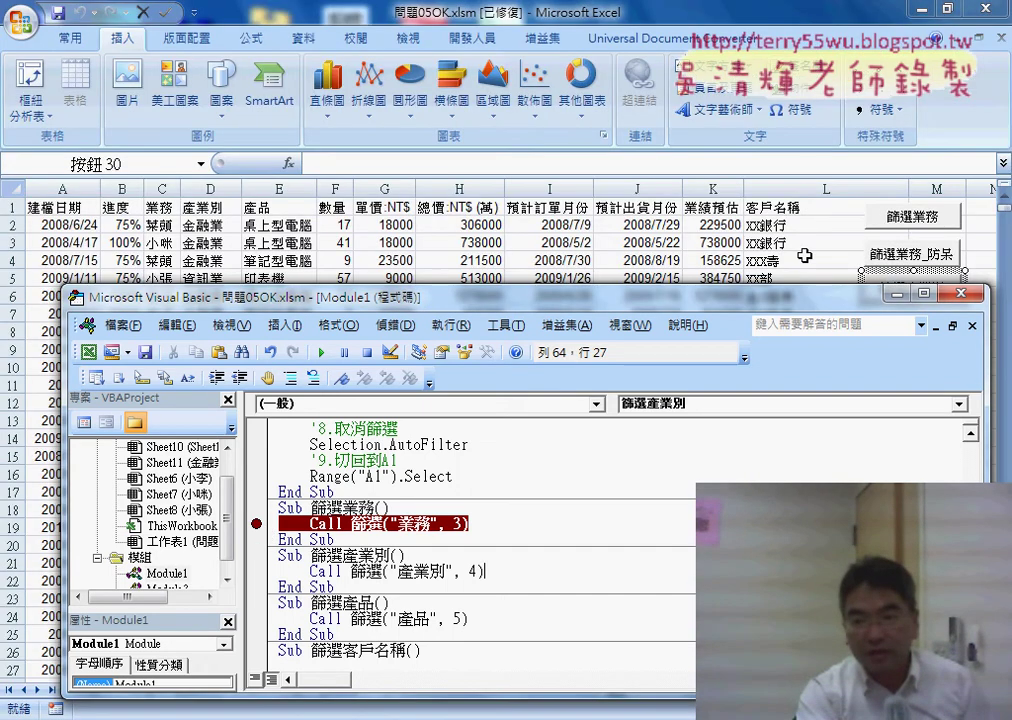
{"action": "left_click", "coordinate": [804, 256]}
{"action": "left_click", "coordinate": [920, 217]}
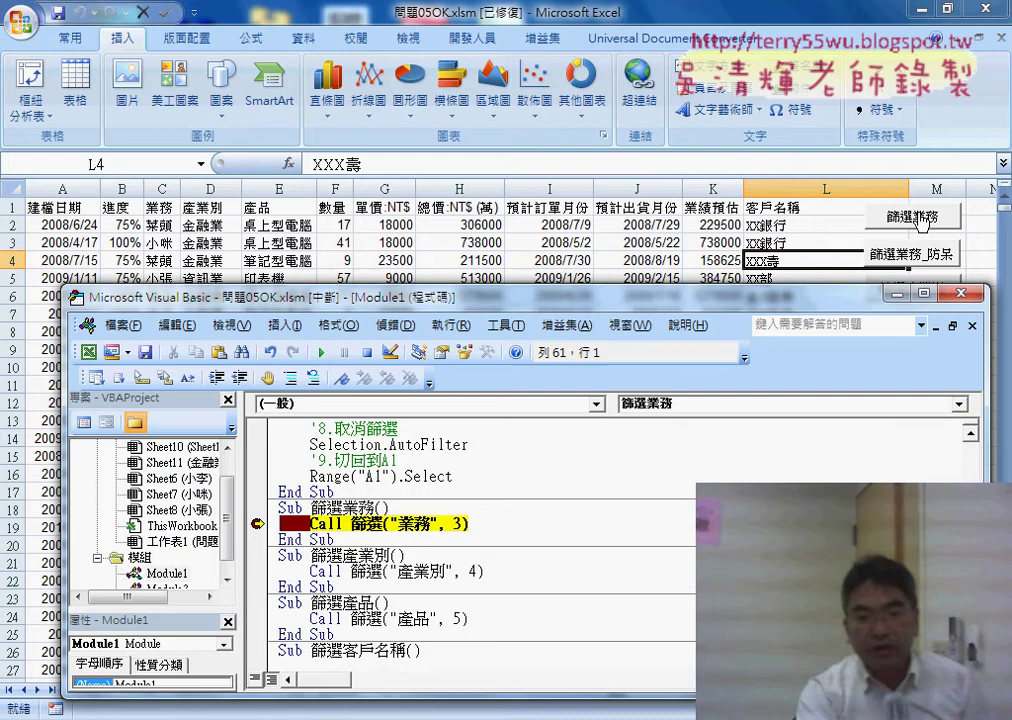
{"action": "left_click_drag", "start_coordinate": [604, 310], "coordinate": [598, 148]}
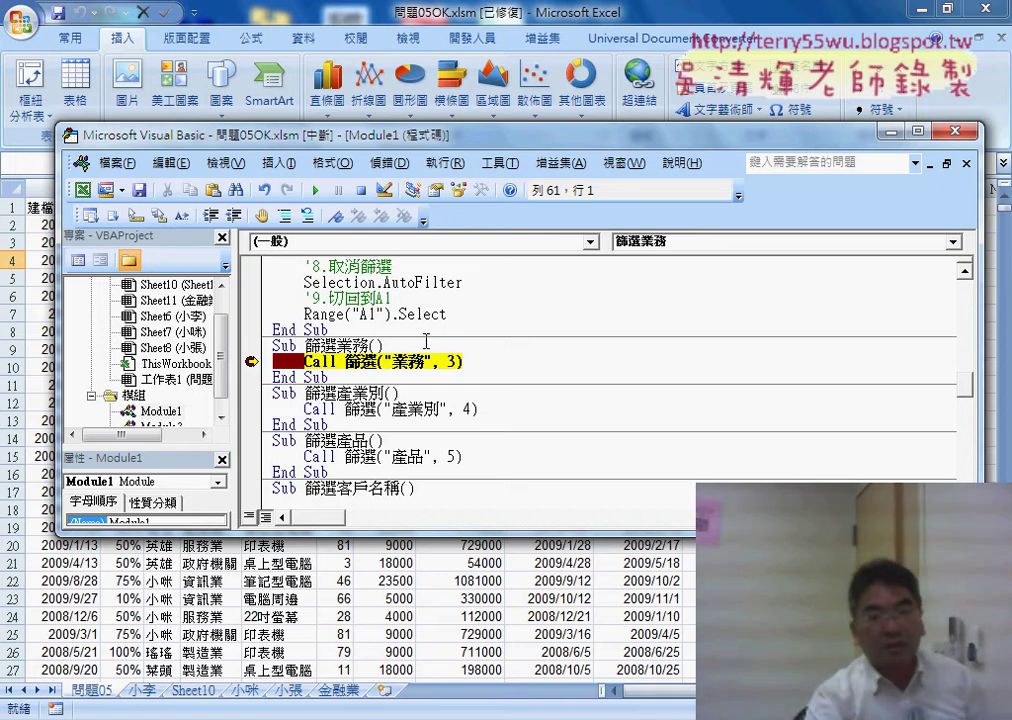
Step into 篩選, checking the 名稱 and 欄數 parameters, until the 請輸入業務名稱!! prompt appears.
{"action": "key", "text": "F8"}
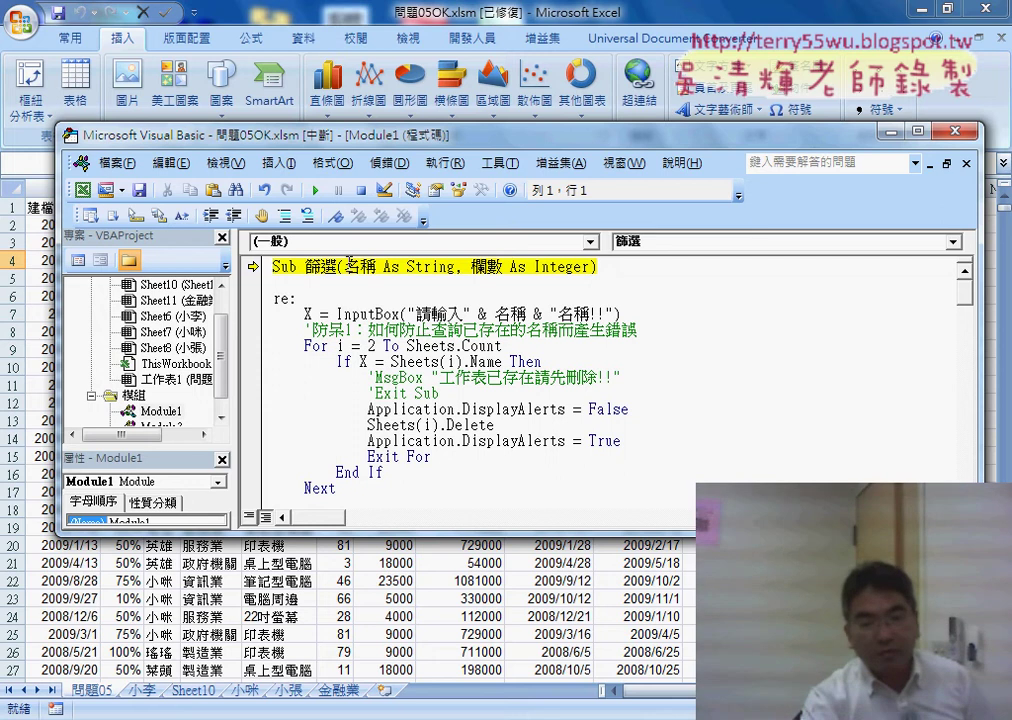
{"action": "double_click", "coordinate": [350, 266]}
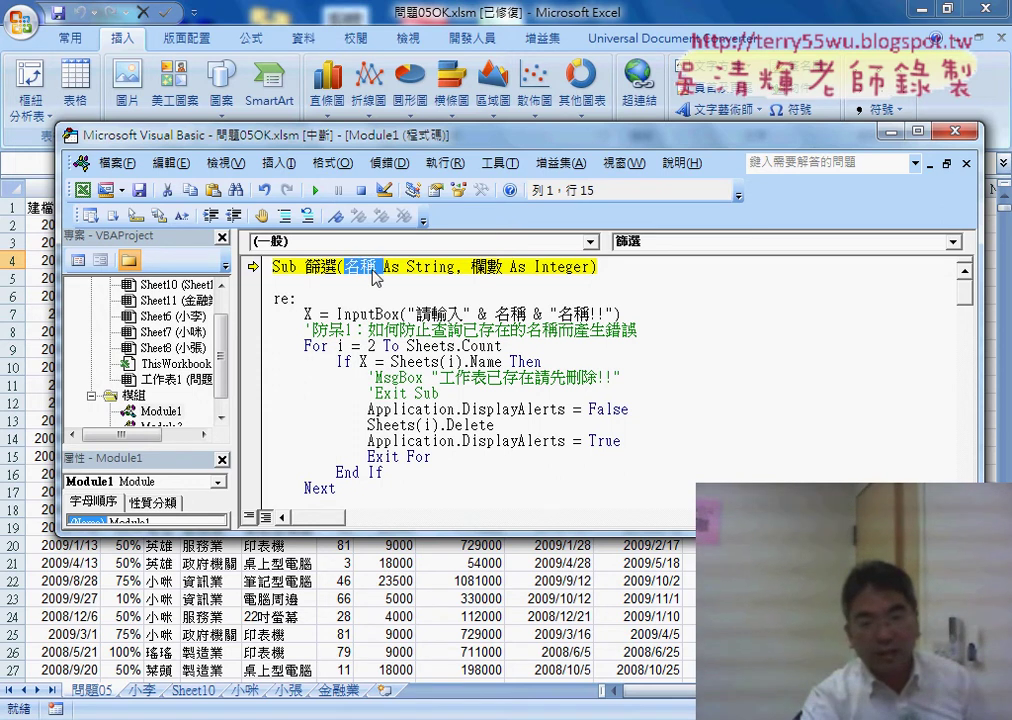
{"action": "left_click_drag", "start_coordinate": [471, 266], "coordinate": [490, 266]}
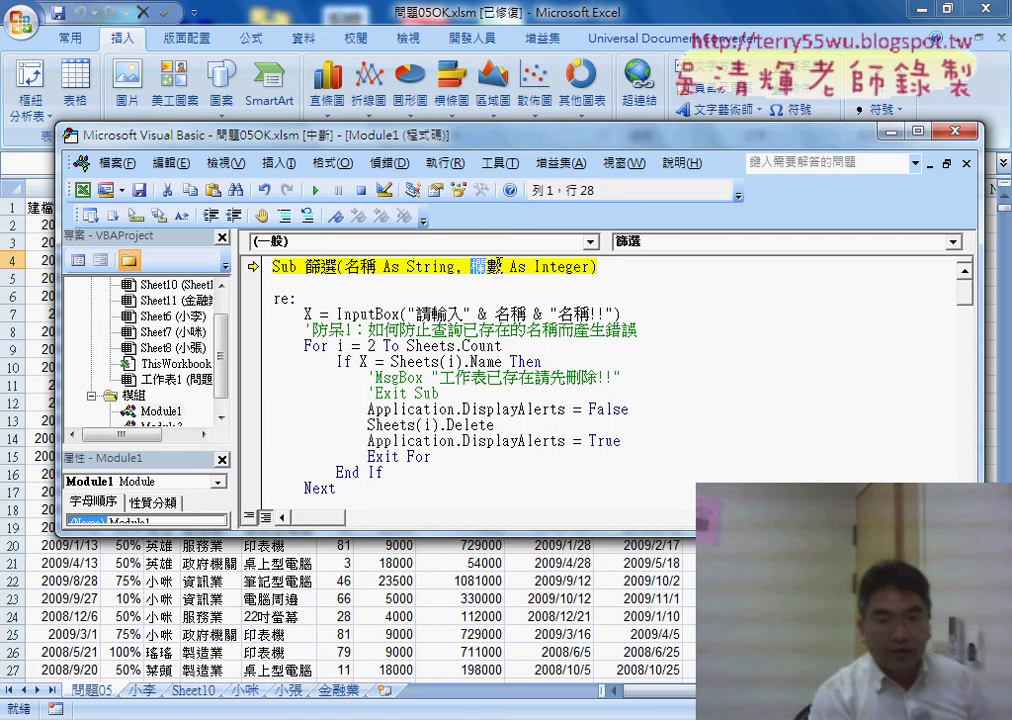
{"action": "key", "text": "F8"}
{"action": "key", "text": "F8"}
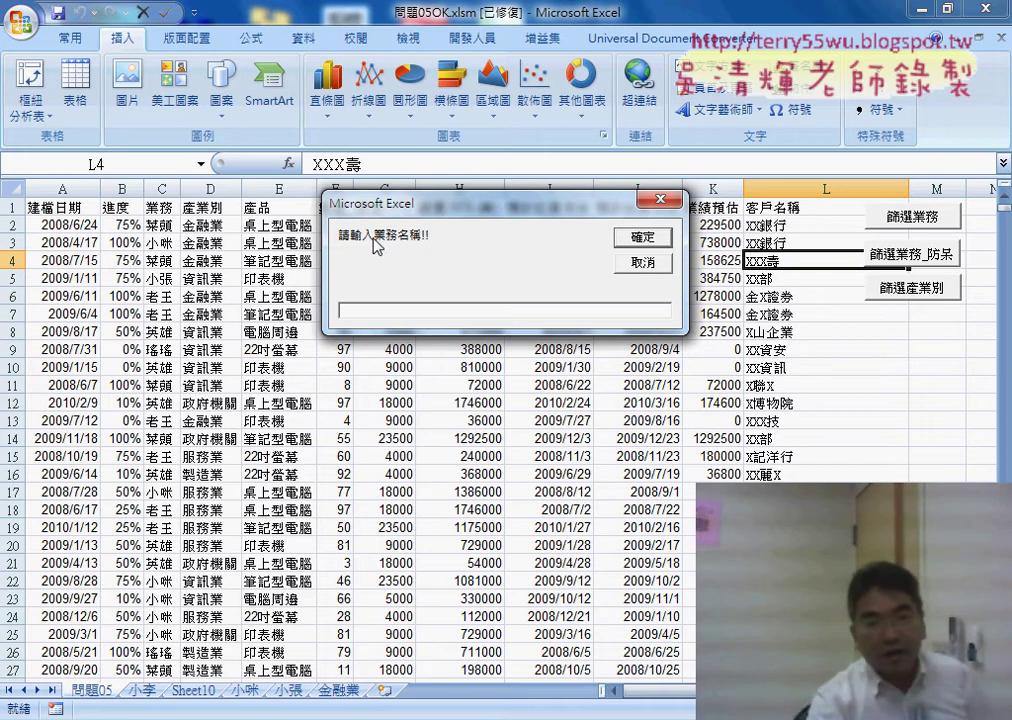
Point out the 業 character in the prompt, then enter a salesperson name from the 業務 column.
{"action": "left_click_drag", "start_coordinate": [385, 228], "coordinate": [395, 246]}
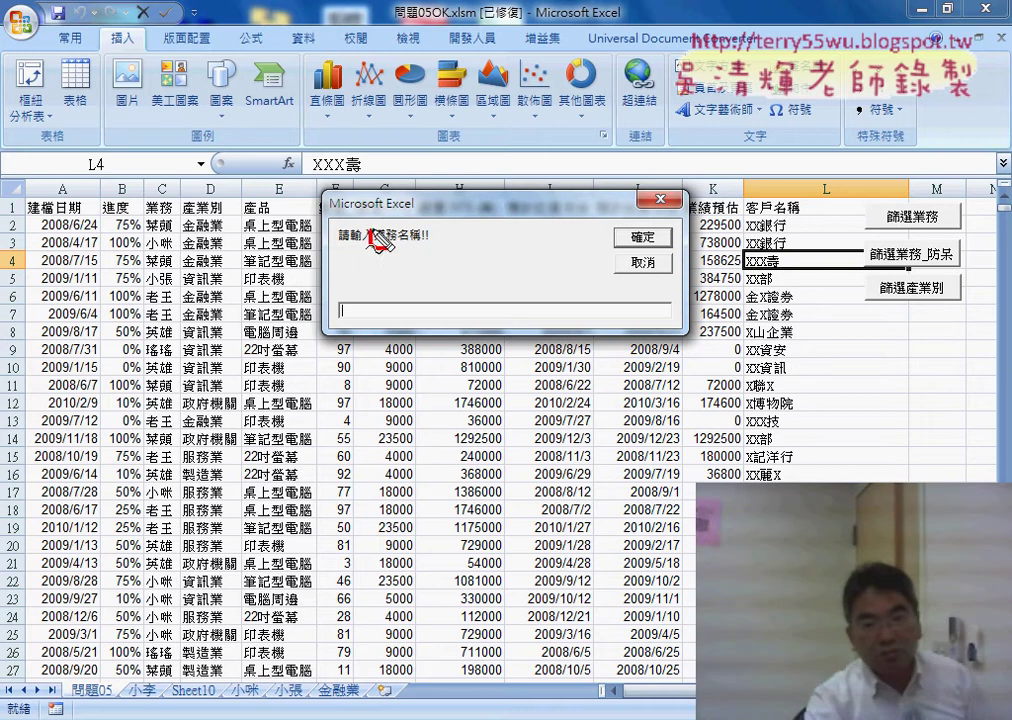
{"action": "left_click_drag", "start_coordinate": [458, 171], "coordinate": [395, 239]}
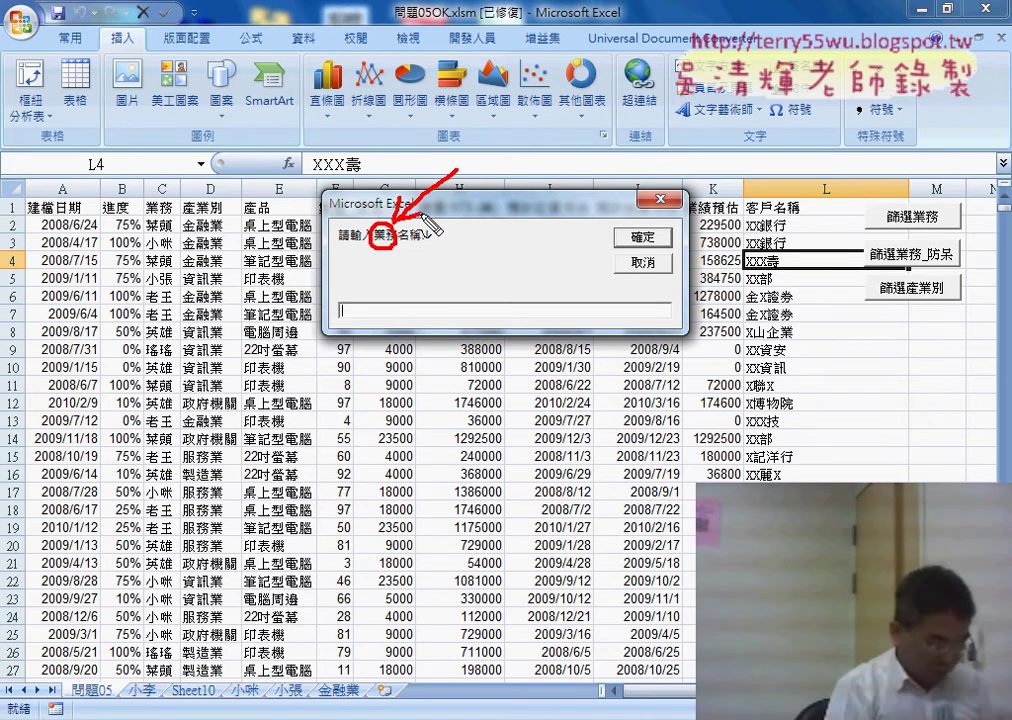
{"action": "key", "text": "Escape"}
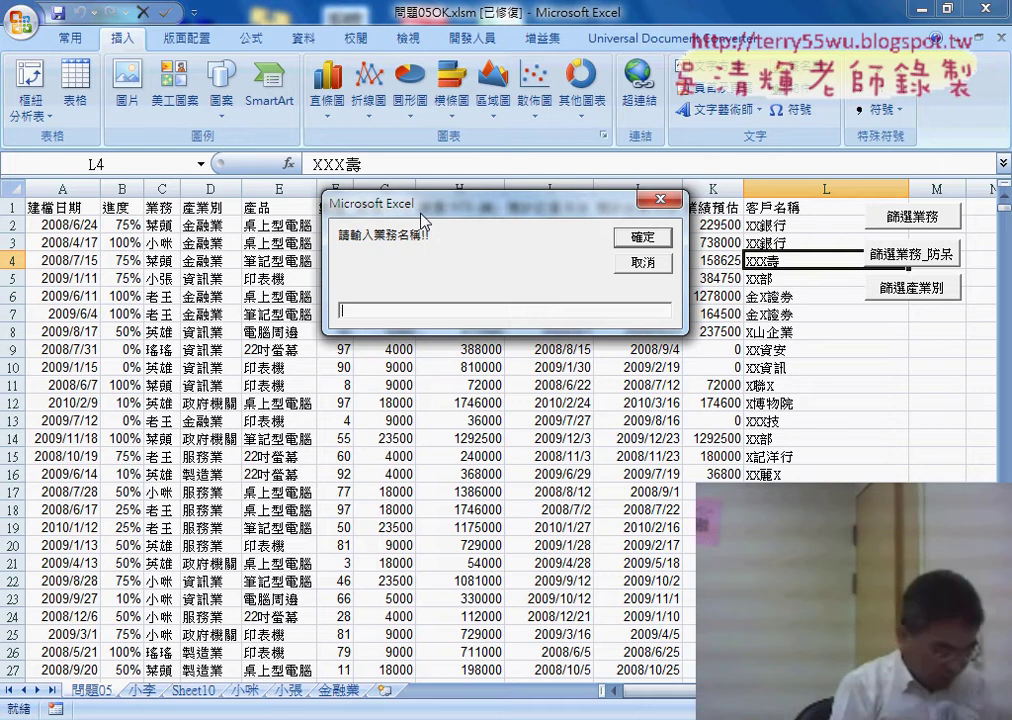
{"action": "type", "text": "壽"}
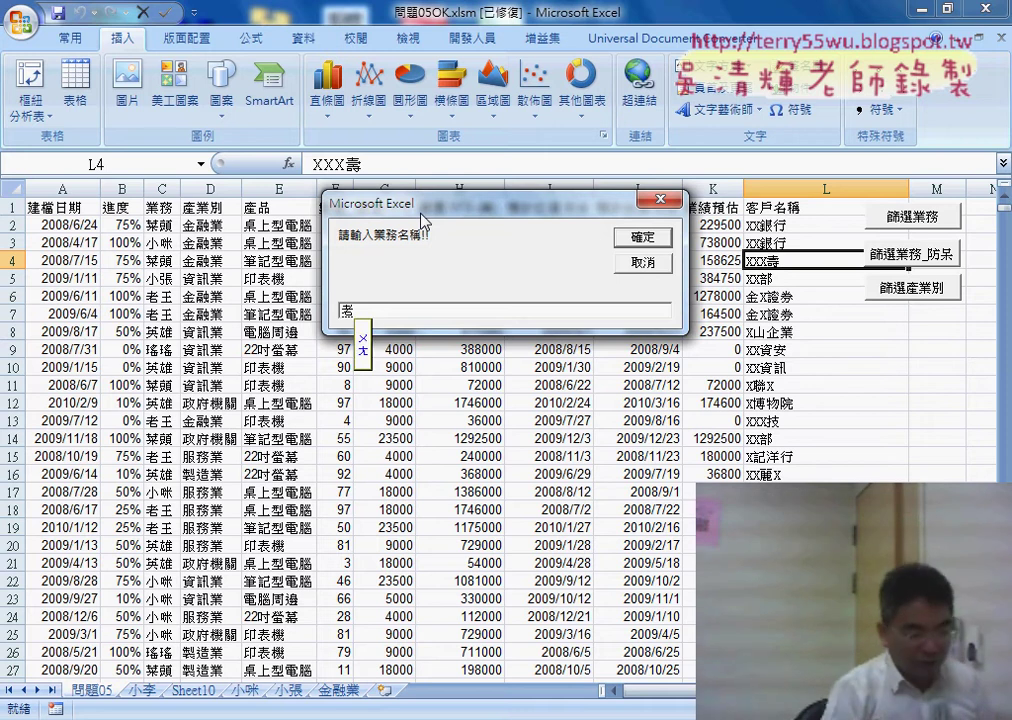
{"action": "type", "text": "老王"}
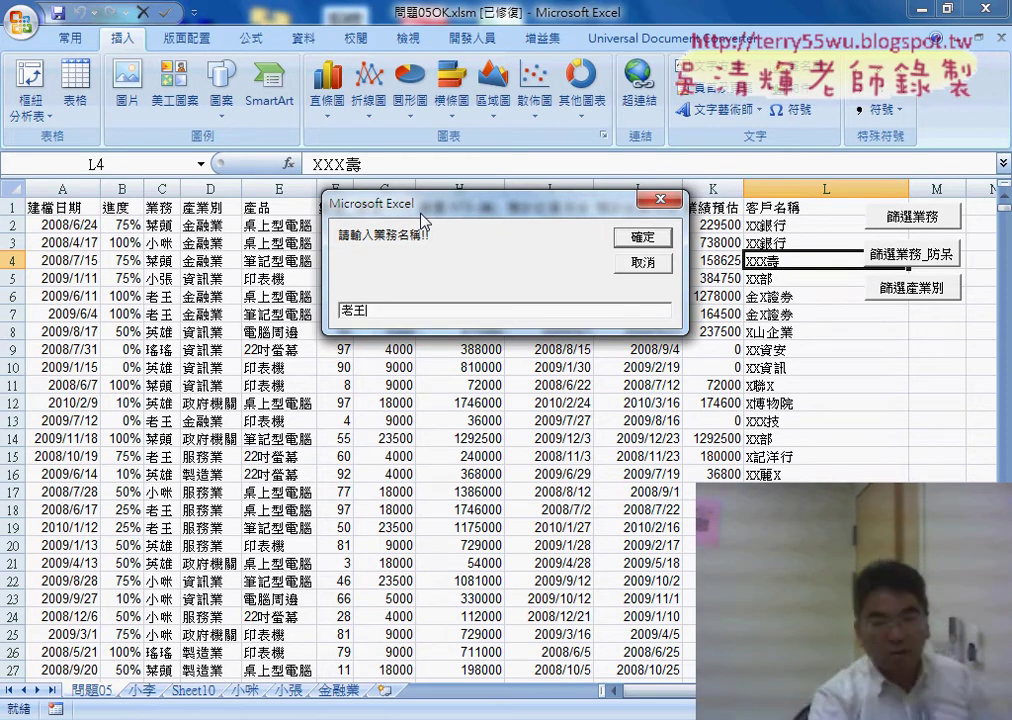
Confirm the name and step the macro through its checks and AutoFilter line, leaving 385 of 2509 records.
{"action": "left_click", "coordinate": [642, 237]}
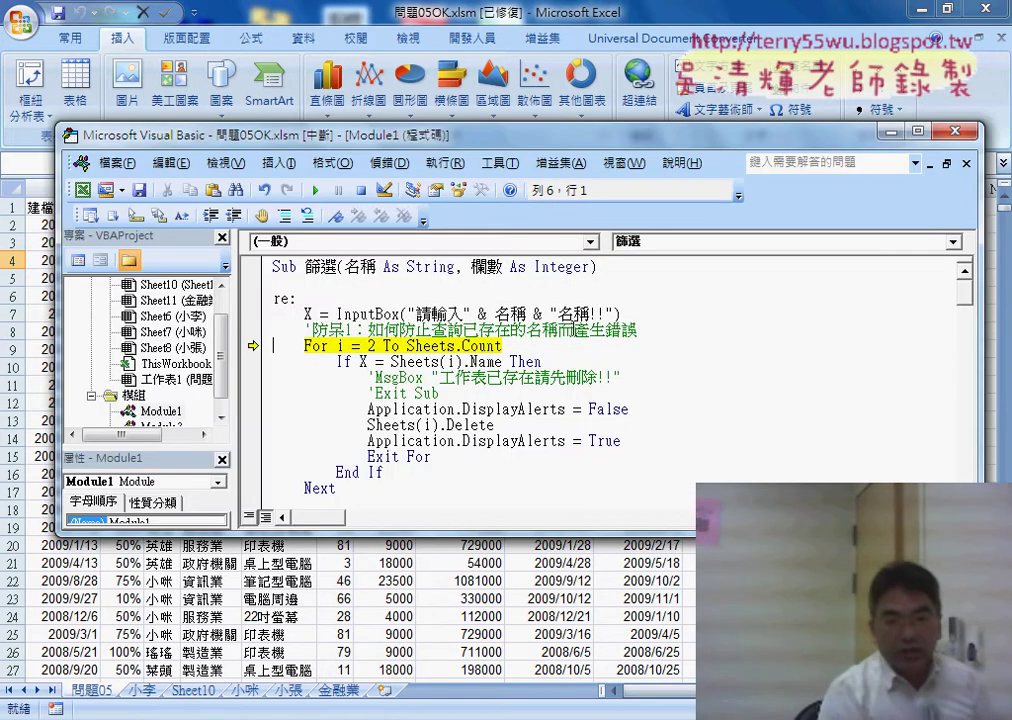
{"action": "key", "text": "F8"}
{"action": "key", "text": "F8"}
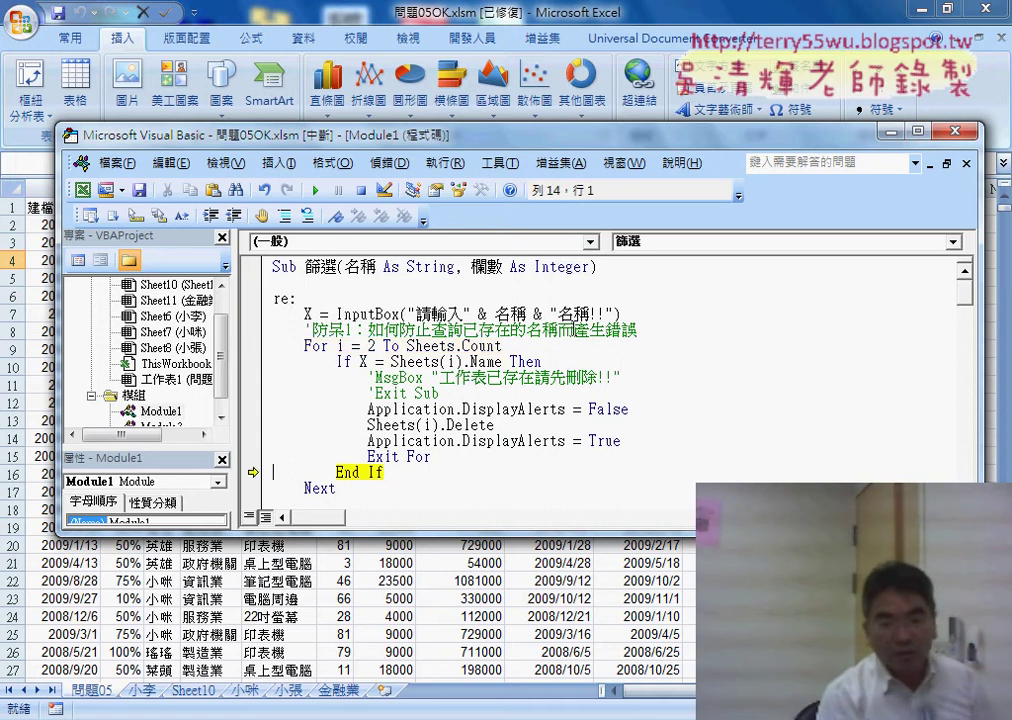
{"action": "key", "text": "F8"}
{"action": "key", "text": "F8"}
{"action": "key", "text": "F8"}
{"action": "key", "text": "F8"}
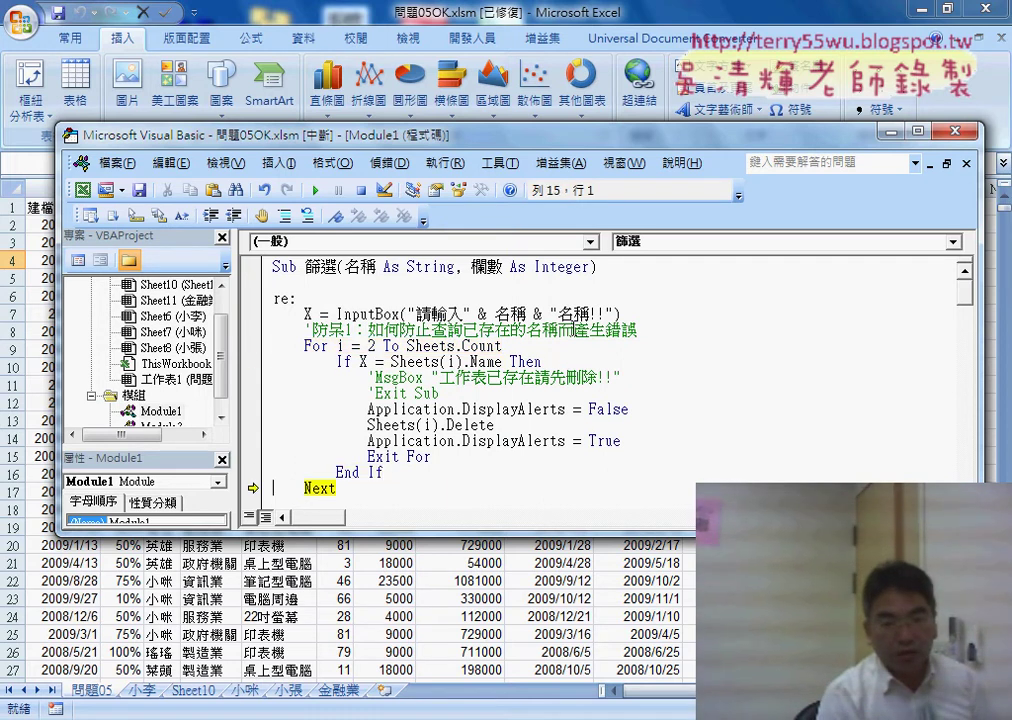
{"action": "key", "text": "F8"}
{"action": "key", "text": "F8"}
{"action": "key", "text": "F8"}
{"action": "key", "text": "F8"}
{"action": "key", "text": "F8"}
{"action": "key", "text": "F8"}
{"action": "key", "text": "F8"}
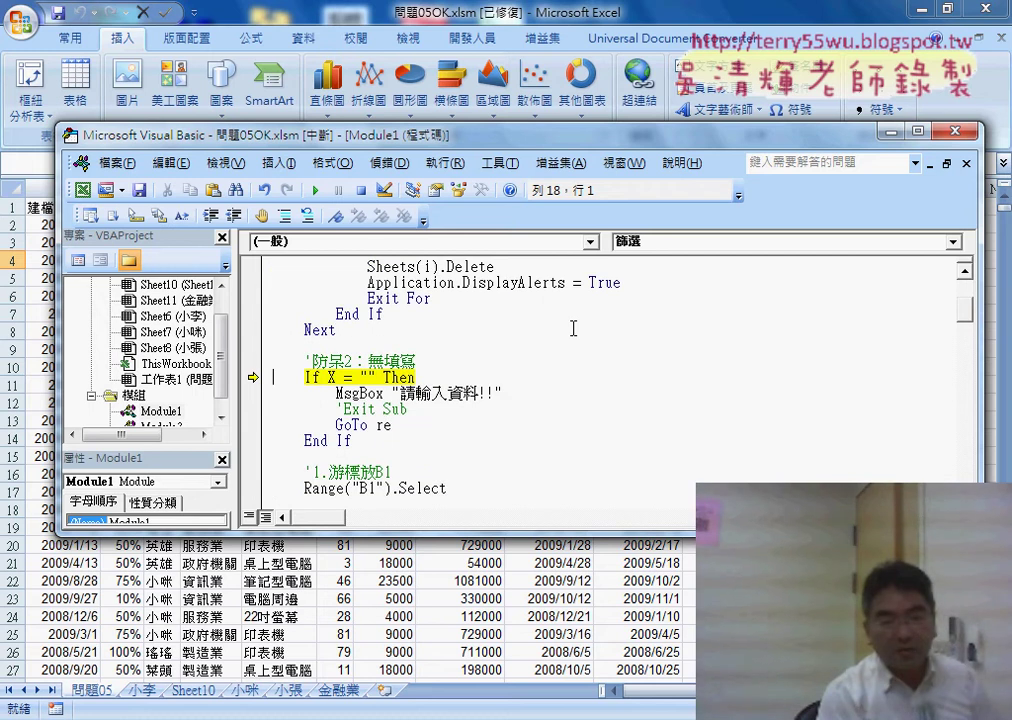
{"action": "key", "text": "F8"}
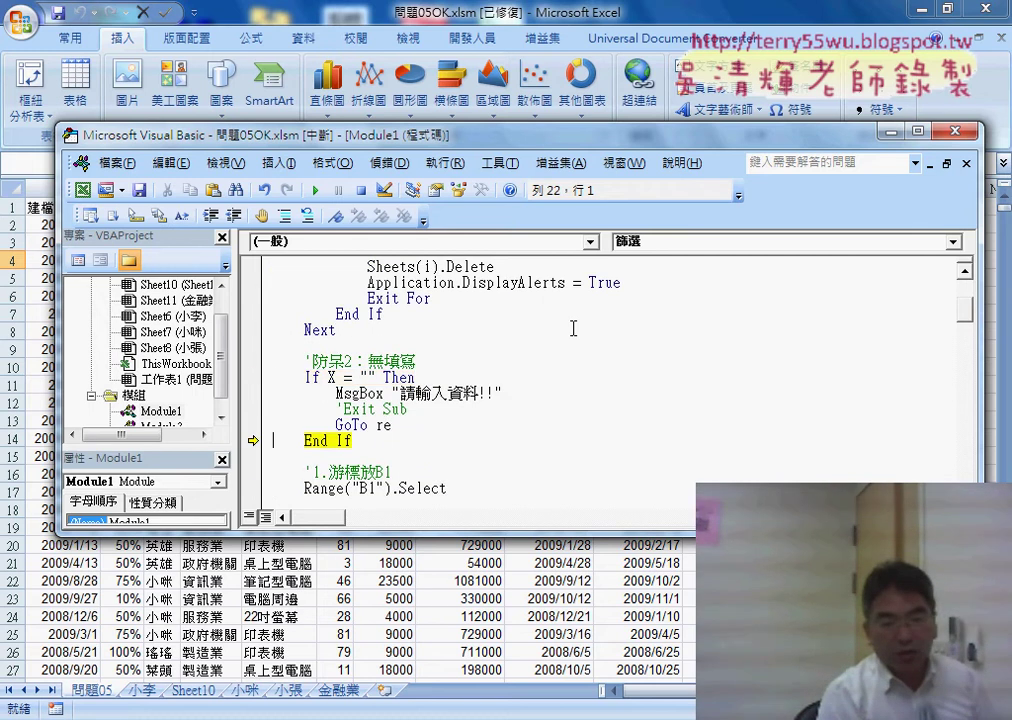
{"action": "key", "text": "F8"}
{"action": "key", "text": "F8"}
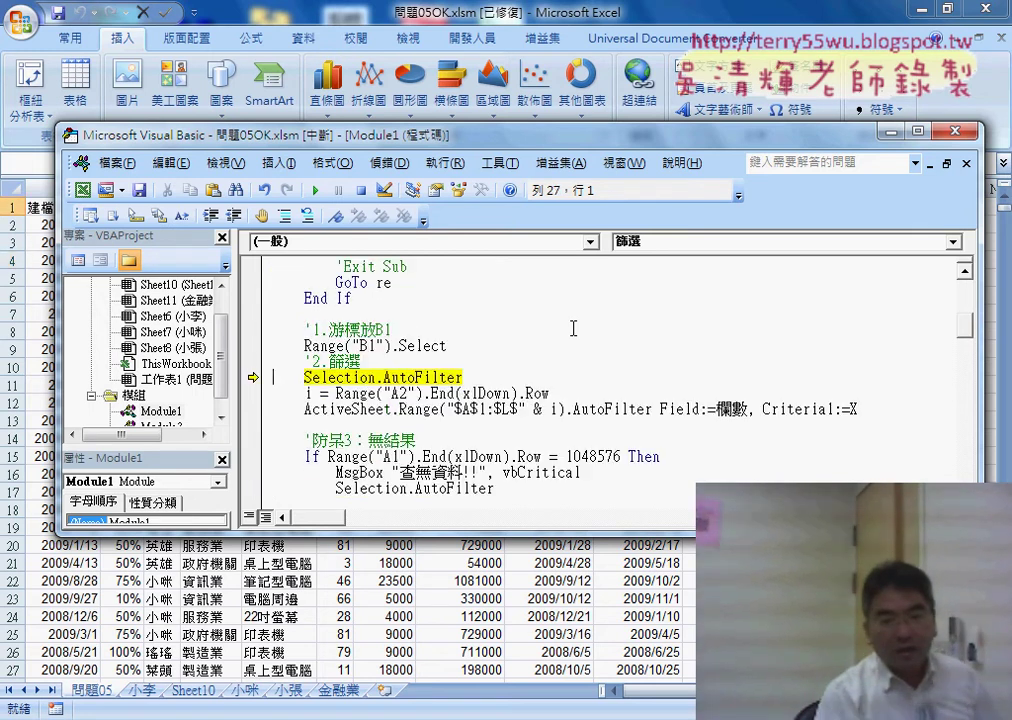
{"action": "key", "text": "F8"}
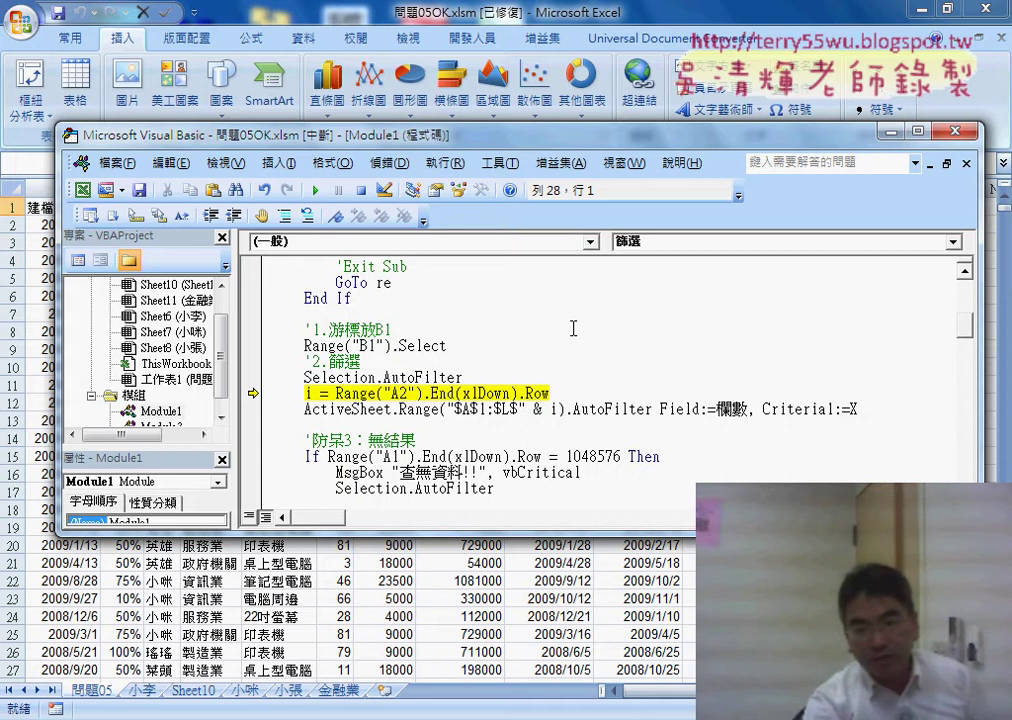
{"action": "double_click", "coordinate": [732, 409]}
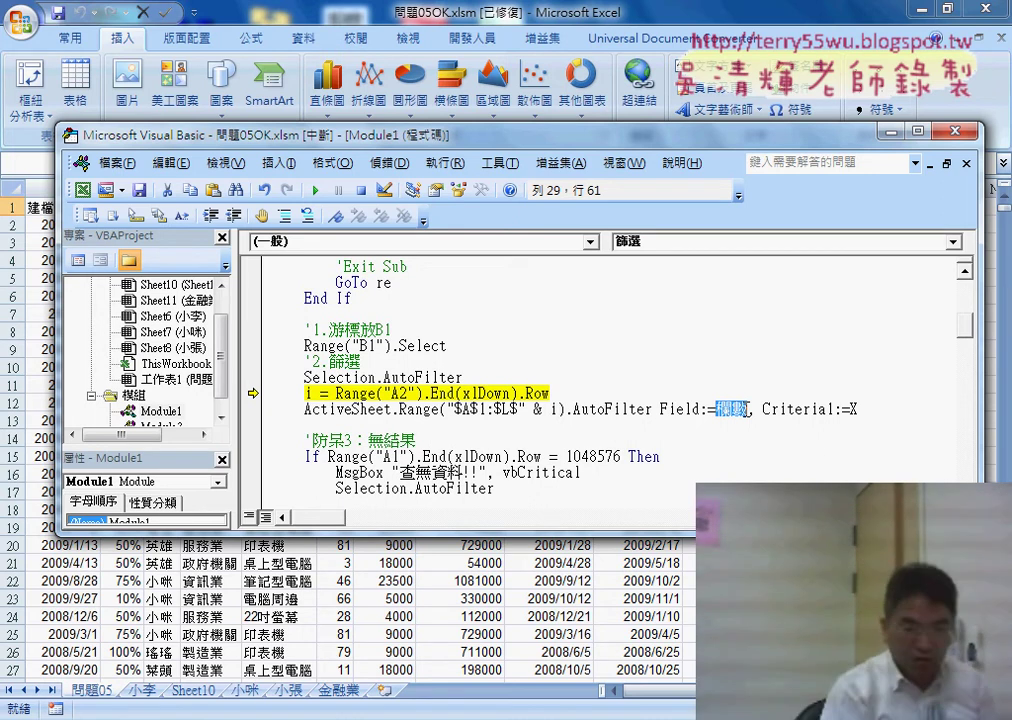
{"action": "key", "text": "F8"}
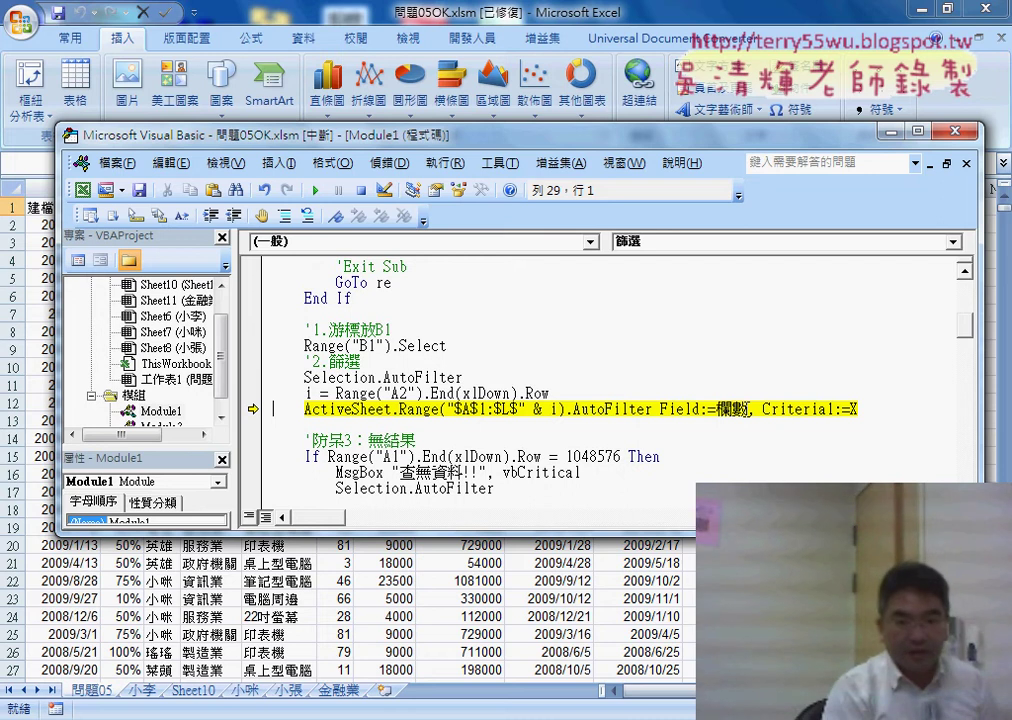
{"action": "key", "text": "F8"}
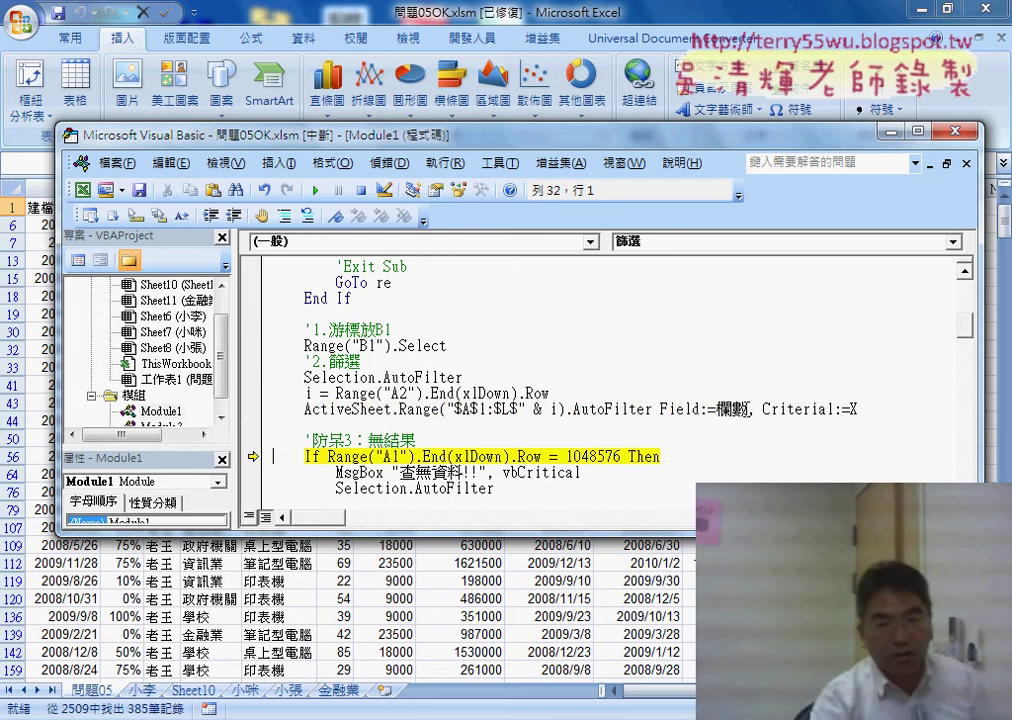
{"action": "left_click_drag", "start_coordinate": [400, 135], "coordinate": [640, 146]}
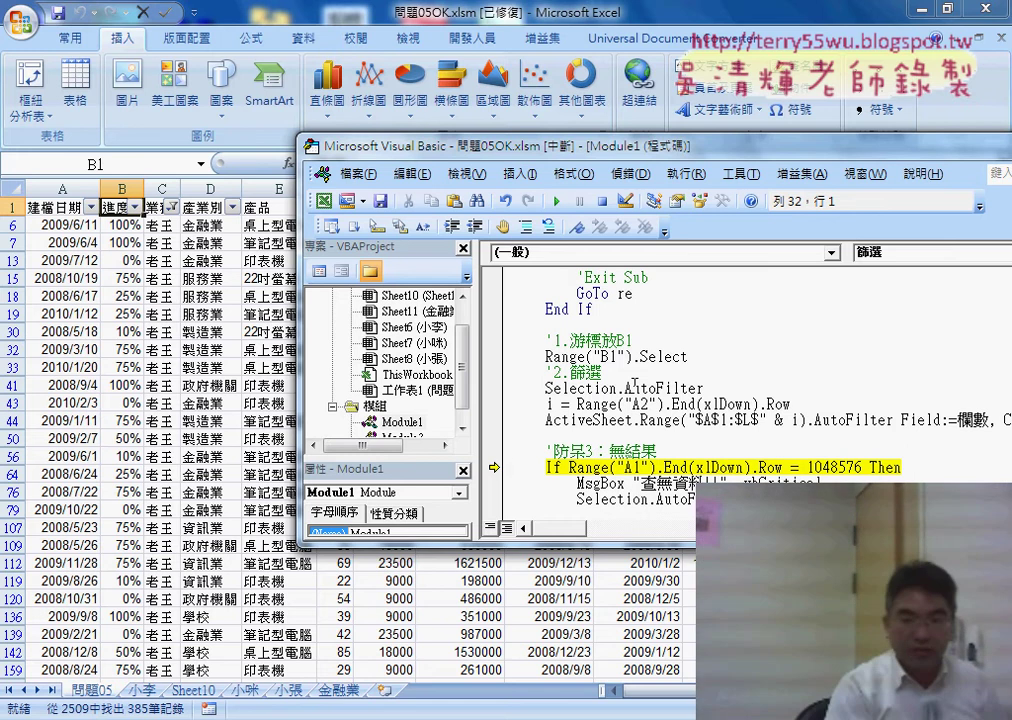
Step through the no-result check and data copy, running the macro to completion.
{"action": "key", "text": "F8"}
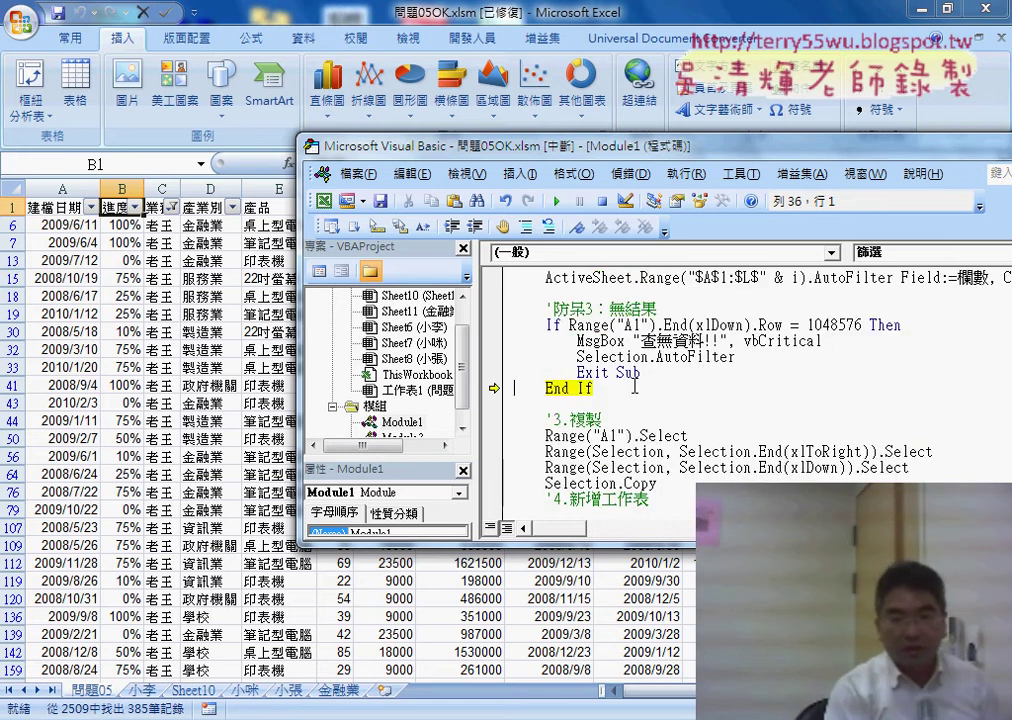
{"action": "key", "text": "F8"}
{"action": "key", "text": "F8"}
{"action": "key", "text": "F8"}
{"action": "key", "text": "F8"}
{"action": "key", "text": "F8"}
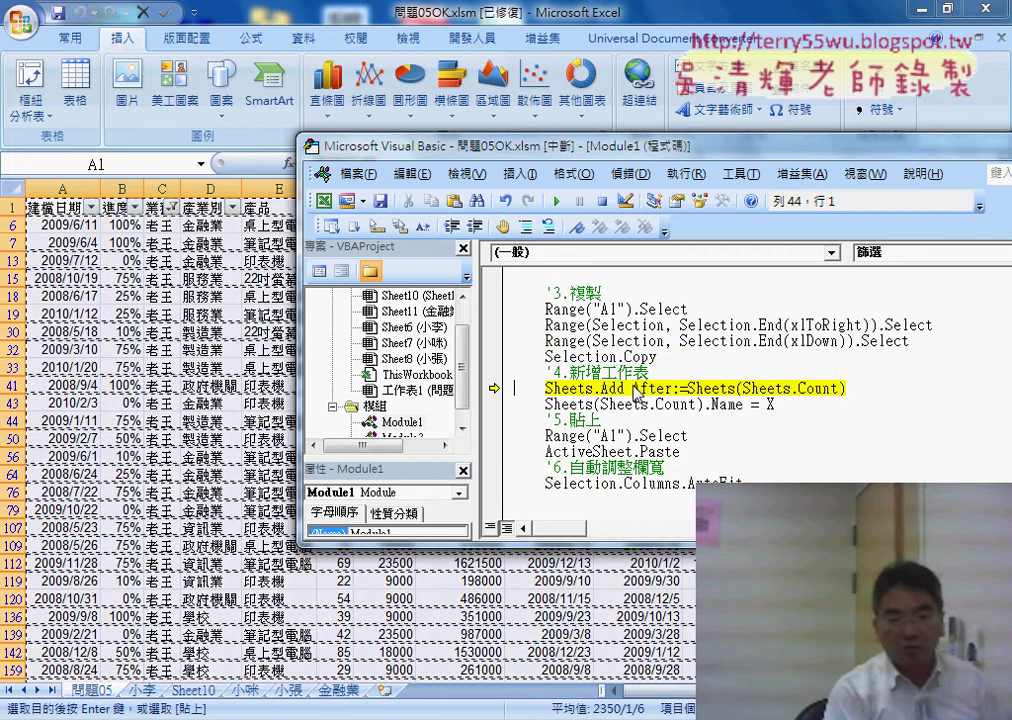
{"action": "key", "text": "F8"}
{"action": "key", "text": "F8"}
{"action": "key", "text": "F8"}
{"action": "key", "text": "F8"}
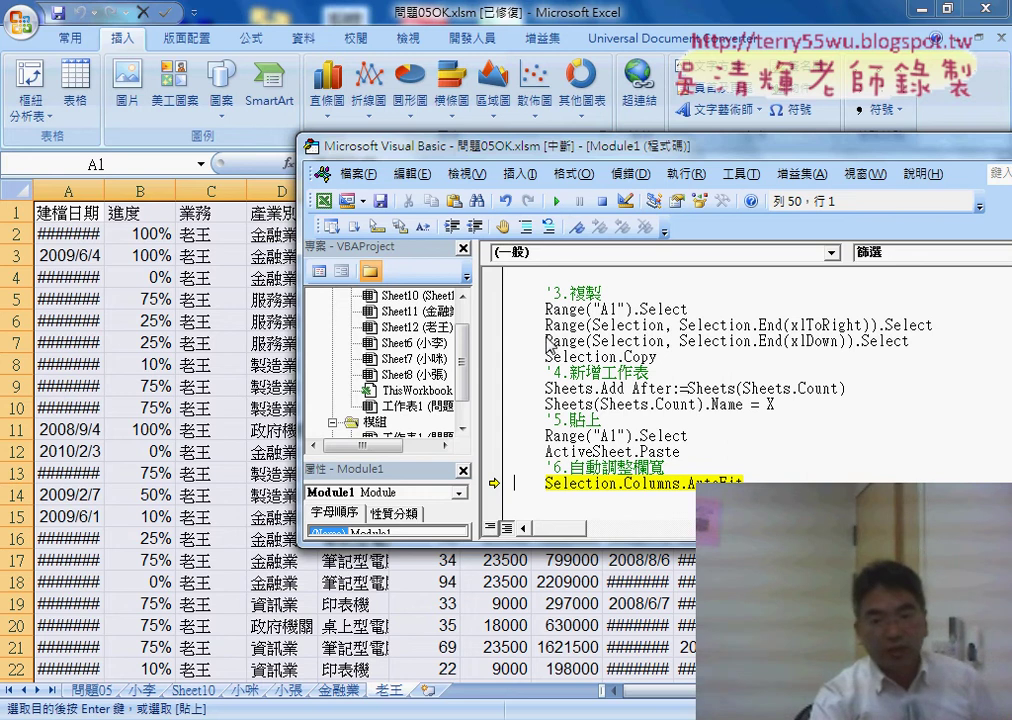
{"action": "key", "text": "F8"}
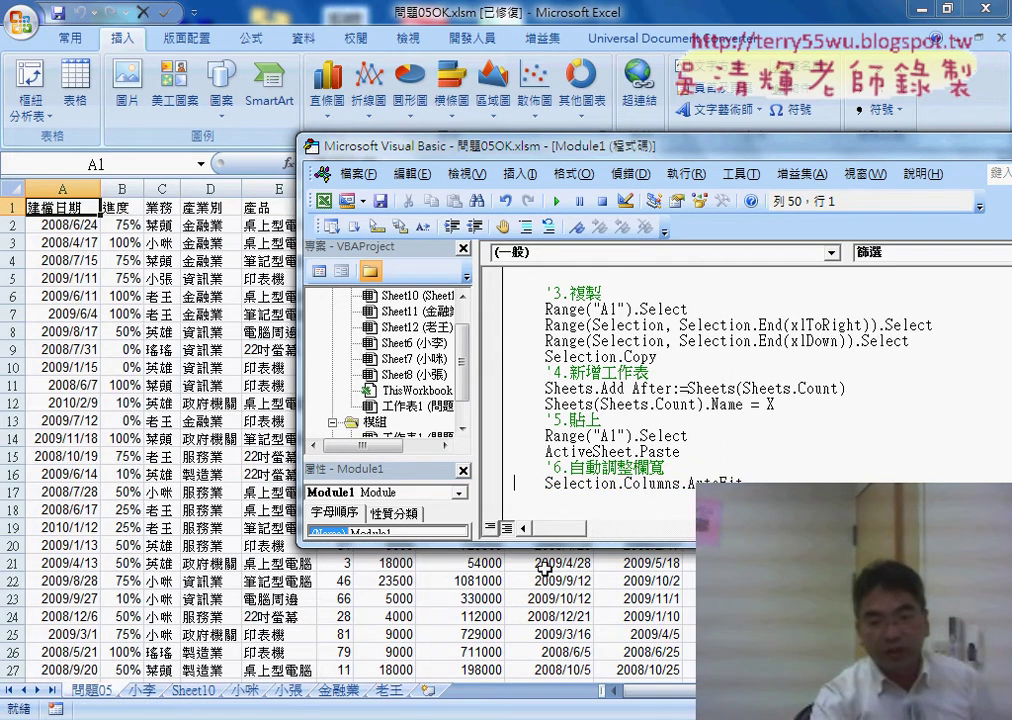
Enlarge the VBA window and select the four wrapper subs, from 篩選產業別 onward, that call 篩選.
{"action": "left_click_drag", "start_coordinate": [597, 547], "coordinate": [597, 660]}
{"action": "scroll", "coordinate": [620, 492], "scroll_direction": "down", "scroll_amount": 4}
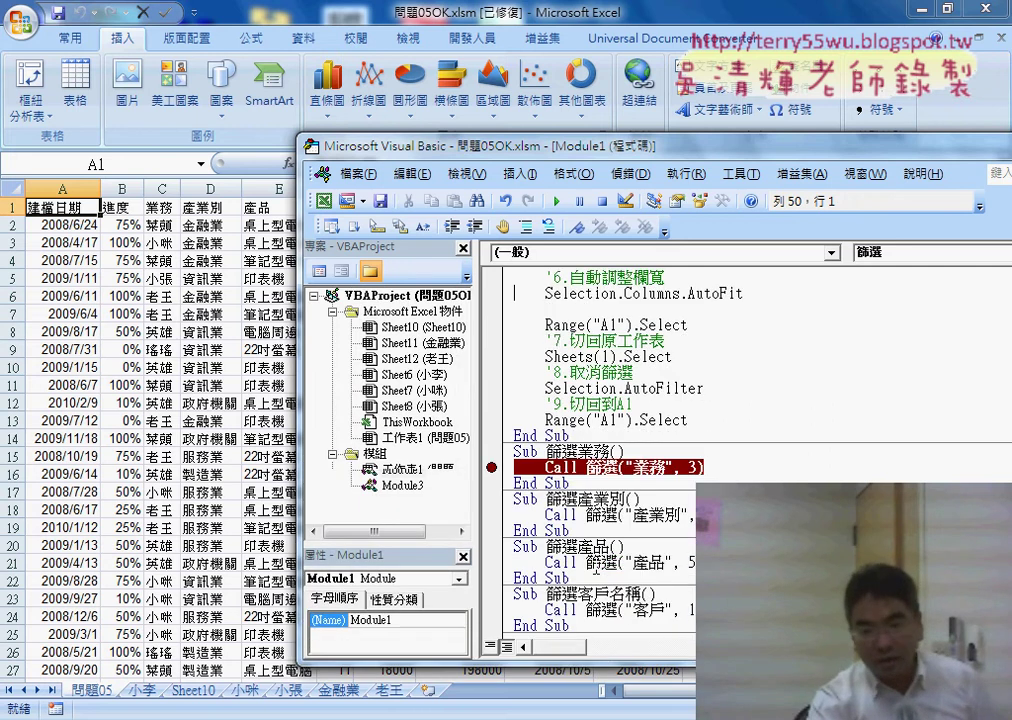
{"action": "scroll", "coordinate": [620, 492], "scroll_direction": "down", "scroll_amount": 3}
{"action": "left_click", "coordinate": [617, 376]}
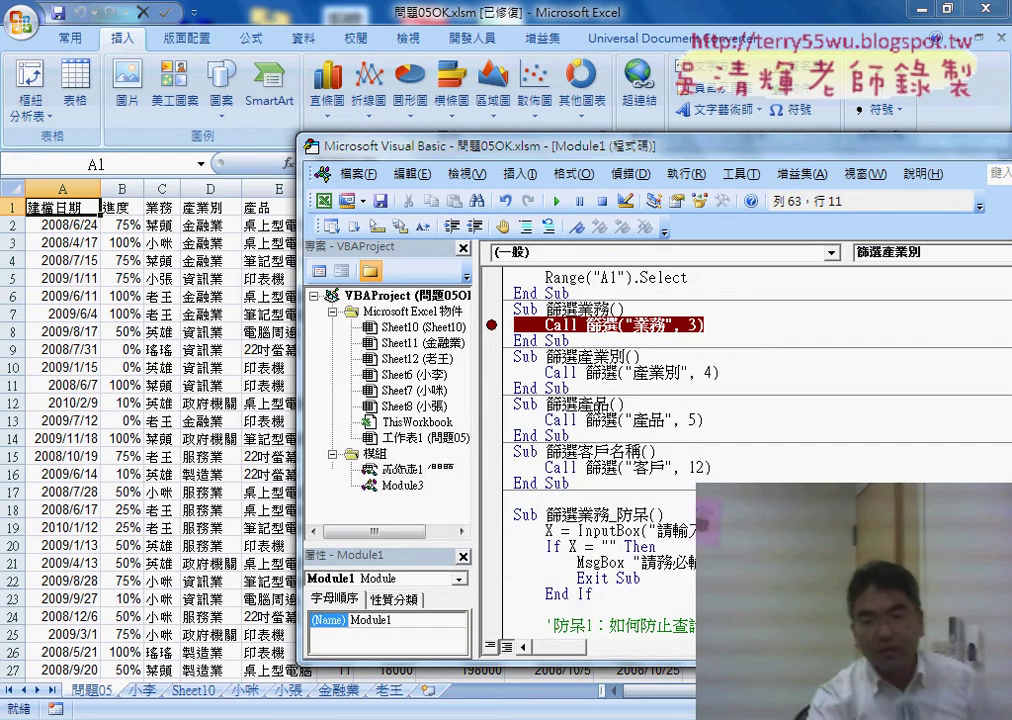
{"action": "key", "text": "Down"}
{"action": "key", "text": "Down"}
{"action": "key", "text": "Down"}
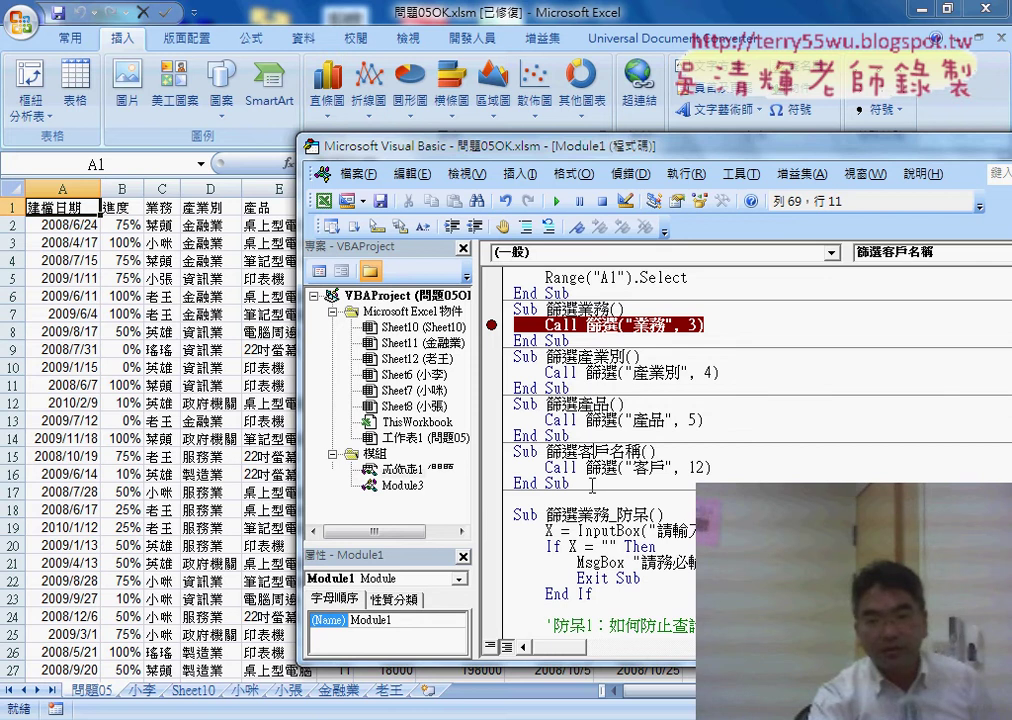
{"action": "left_click_drag", "start_coordinate": [580, 484], "coordinate": [508, 312]}
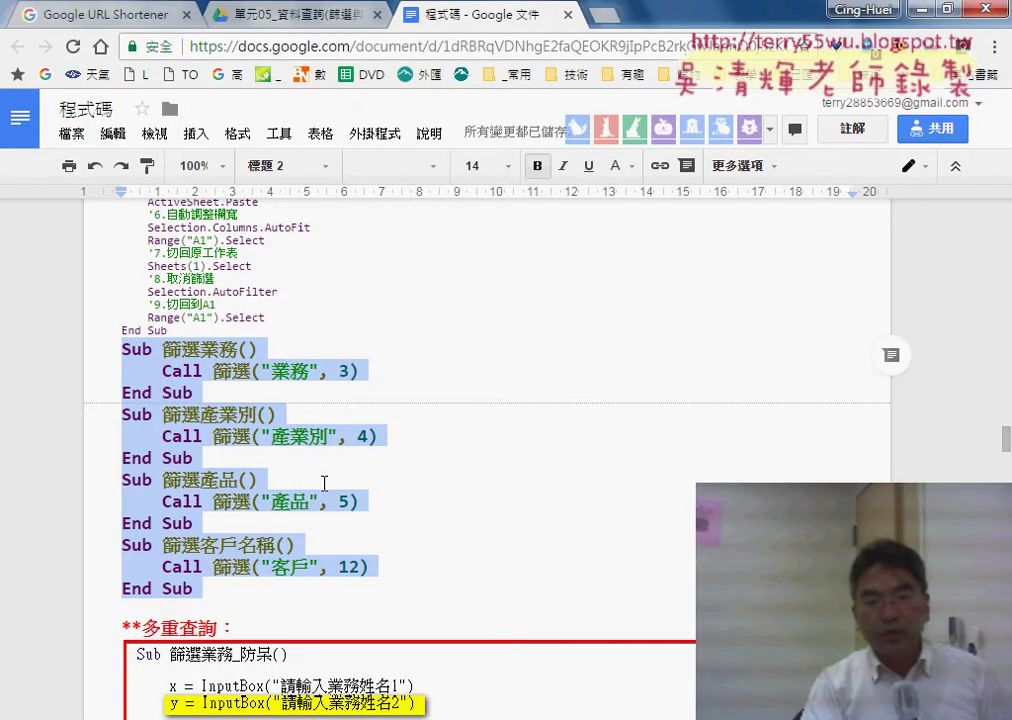
Scroll the code notes up to the 如何改為共用方法 heading and select the word 共用.
{"action": "scroll", "coordinate": [327, 485], "scroll_direction": "up", "scroll_amount": 1}
{"action": "scroll", "coordinate": [310, 460], "scroll_direction": "up", "scroll_amount": 2}
{"action": "scroll", "coordinate": [300, 445], "scroll_direction": "up", "scroll_amount": 2}
{"action": "scroll", "coordinate": [280, 420], "scroll_direction": "up", "scroll_amount": 2}
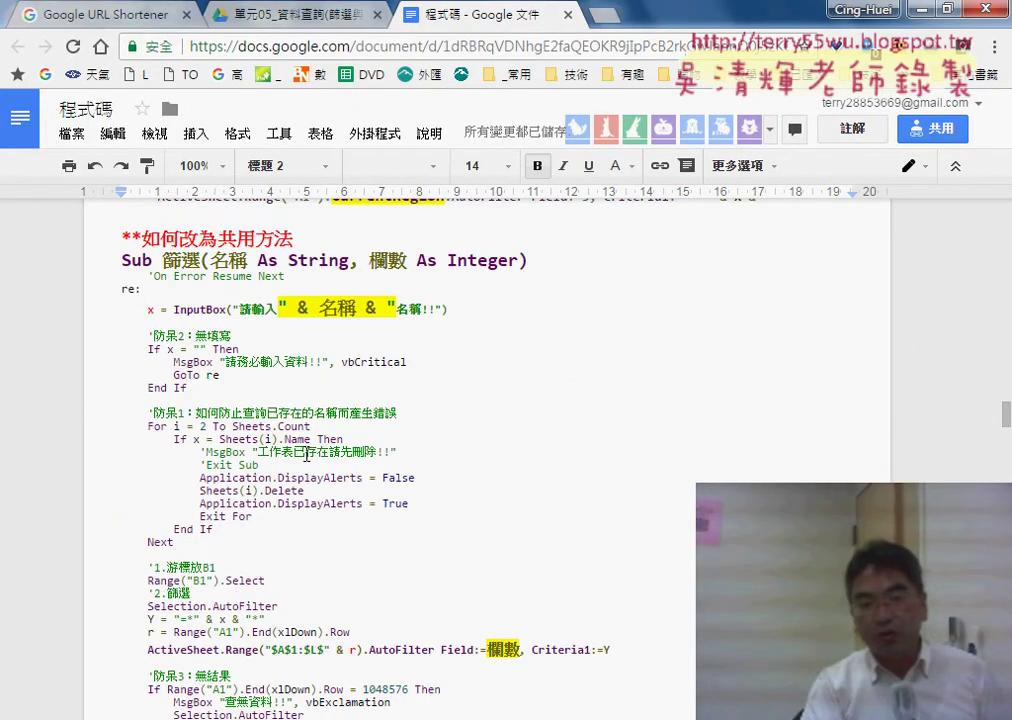
{"action": "scroll", "coordinate": [250, 380], "scroll_direction": "up", "scroll_amount": 2}
{"action": "left_click_drag", "start_coordinate": [218, 350], "coordinate": [256, 350]}
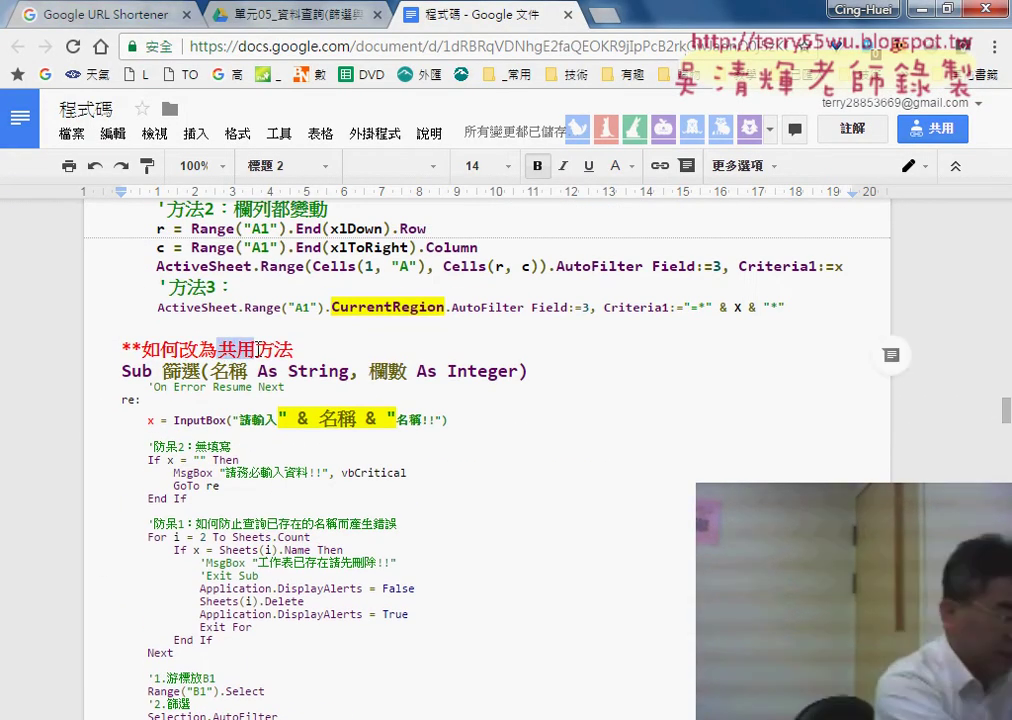